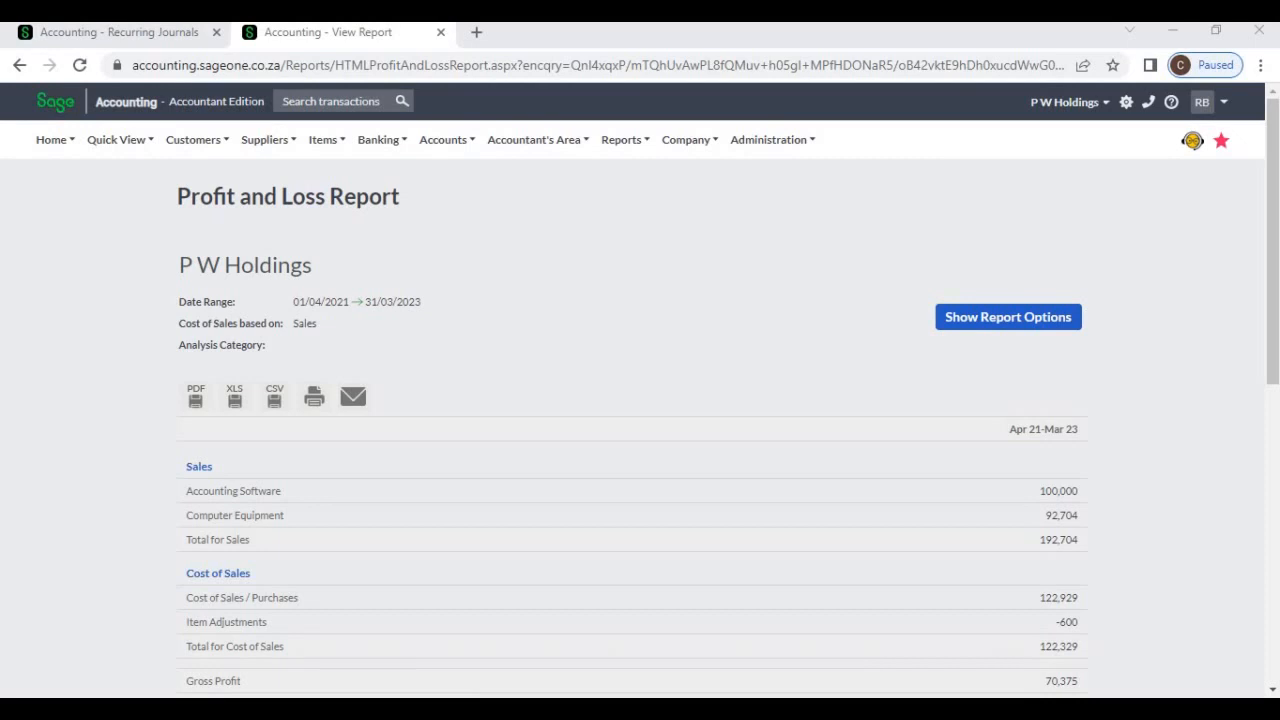
Review the P W Holdings Profit and Loss report from sales and cost of sales through expenses to net profit
{"action": "scroll", "coordinate": [640, 400], "scroll_direction": "down", "scroll_amount": 1}
{"action": "scroll", "coordinate": [640, 400], "scroll_direction": "down", "scroll_amount": 3}
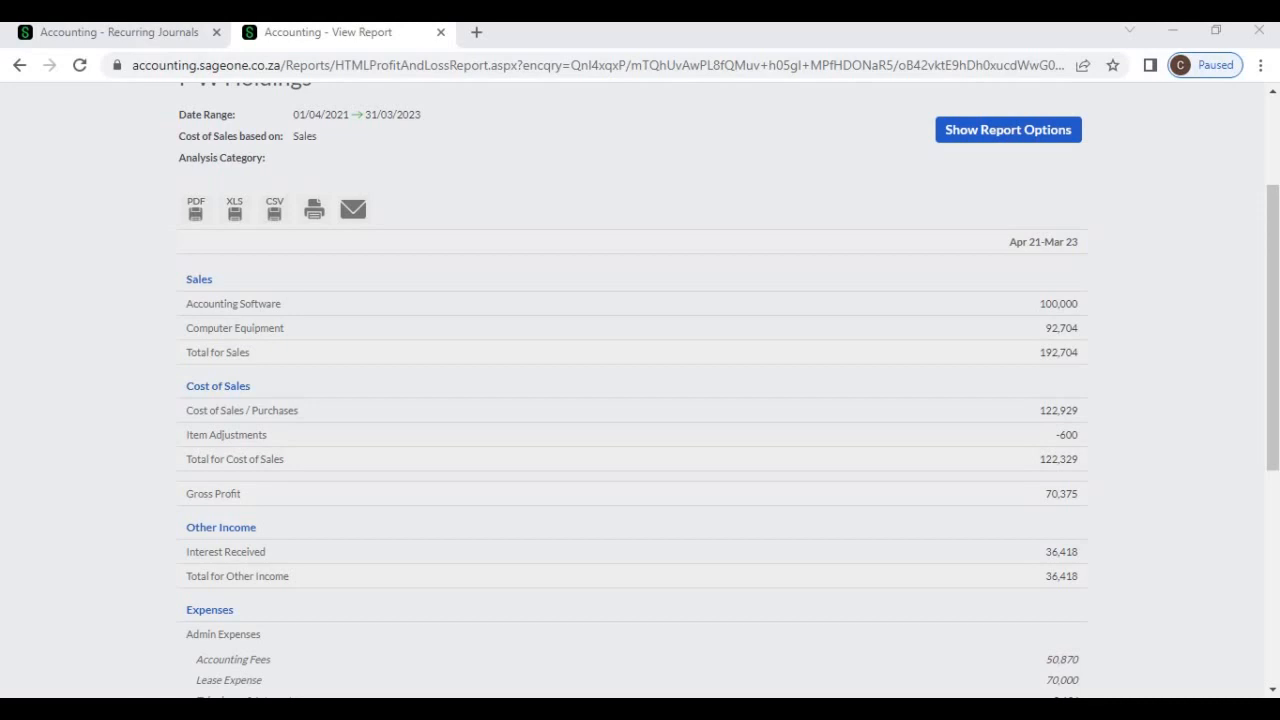
{"action": "scroll", "coordinate": [640, 400], "scroll_direction": "down", "scroll_amount": 2}
{"action": "scroll", "coordinate": [640, 400], "scroll_direction": "down", "scroll_amount": 6}
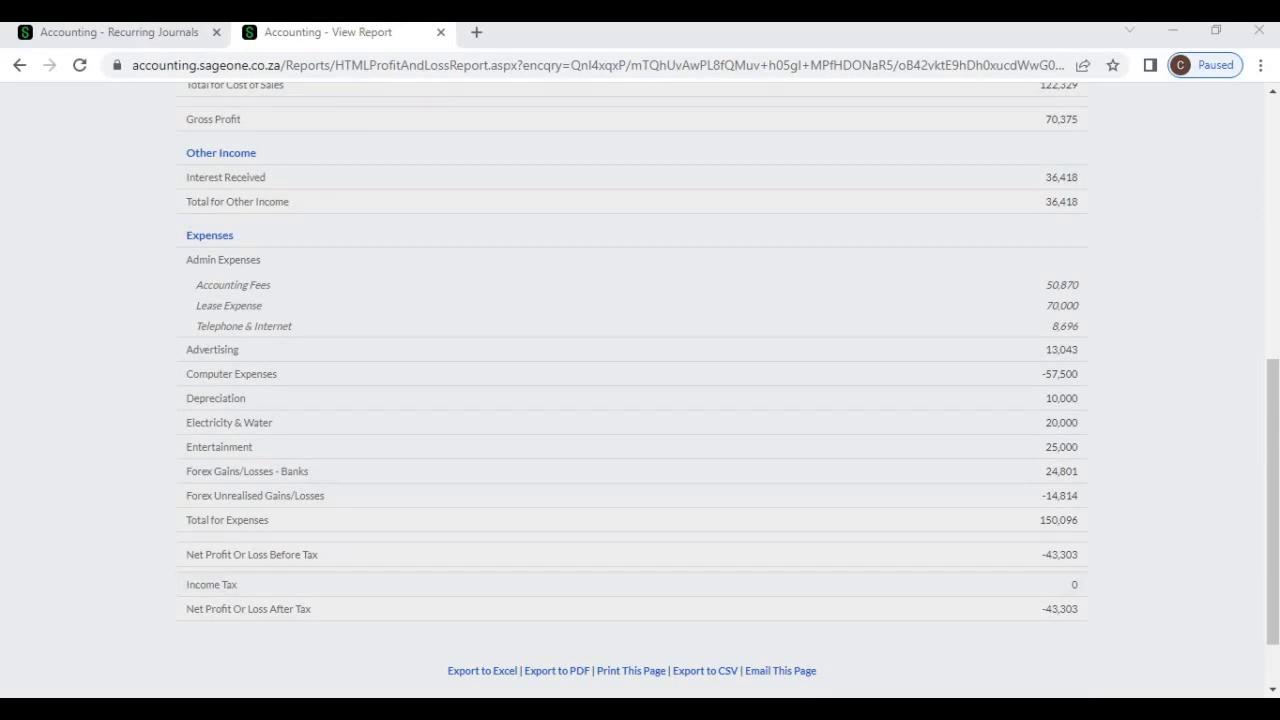
{"action": "scroll", "coordinate": [640, 400], "scroll_direction": "down", "scroll_amount": 1}
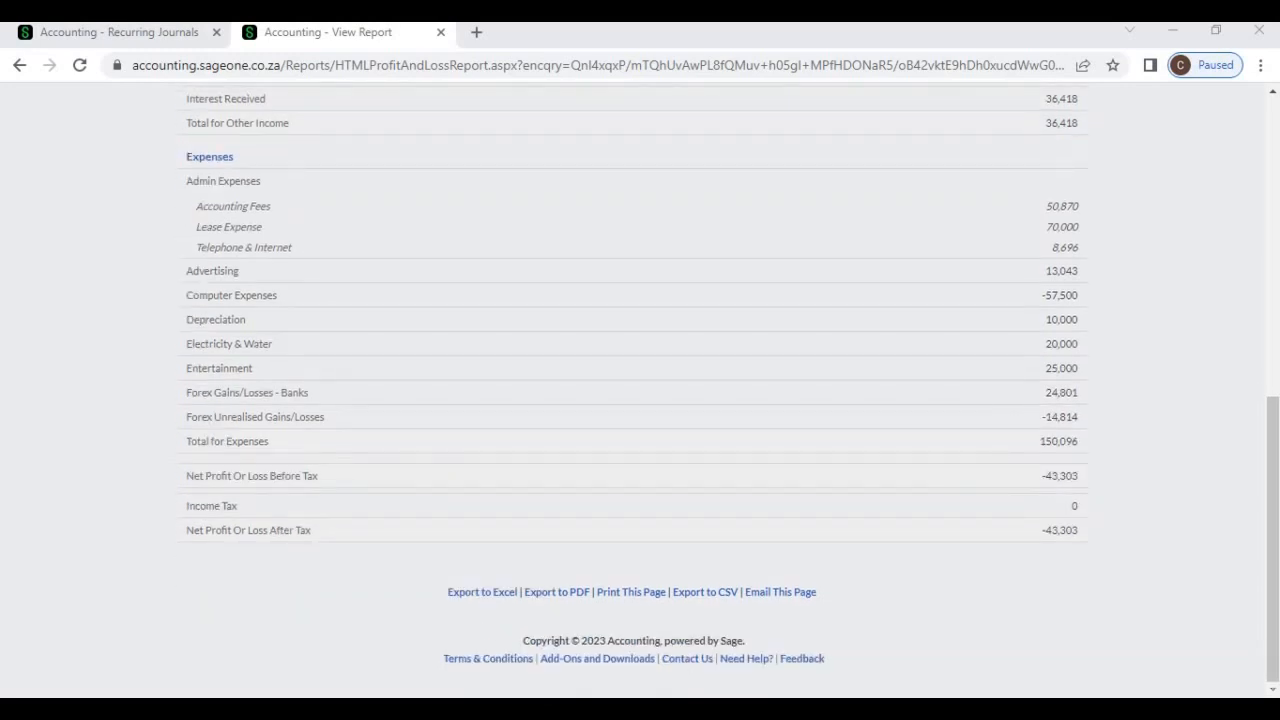
{"action": "scroll", "coordinate": [640, 400], "scroll_direction": "up", "scroll_amount": 10}
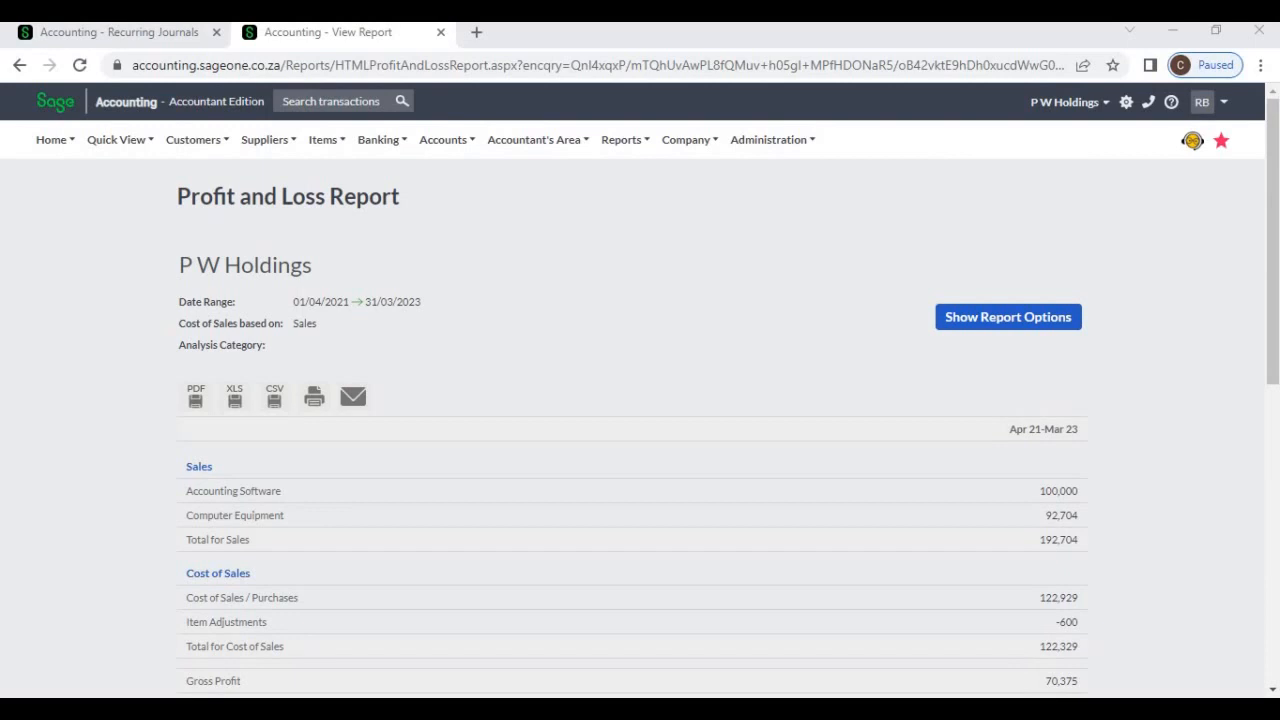
Open the report options for the Profit and Loss management report in the Accountant's Area
{"action": "mouse_move", "coordinate": [537, 140]}
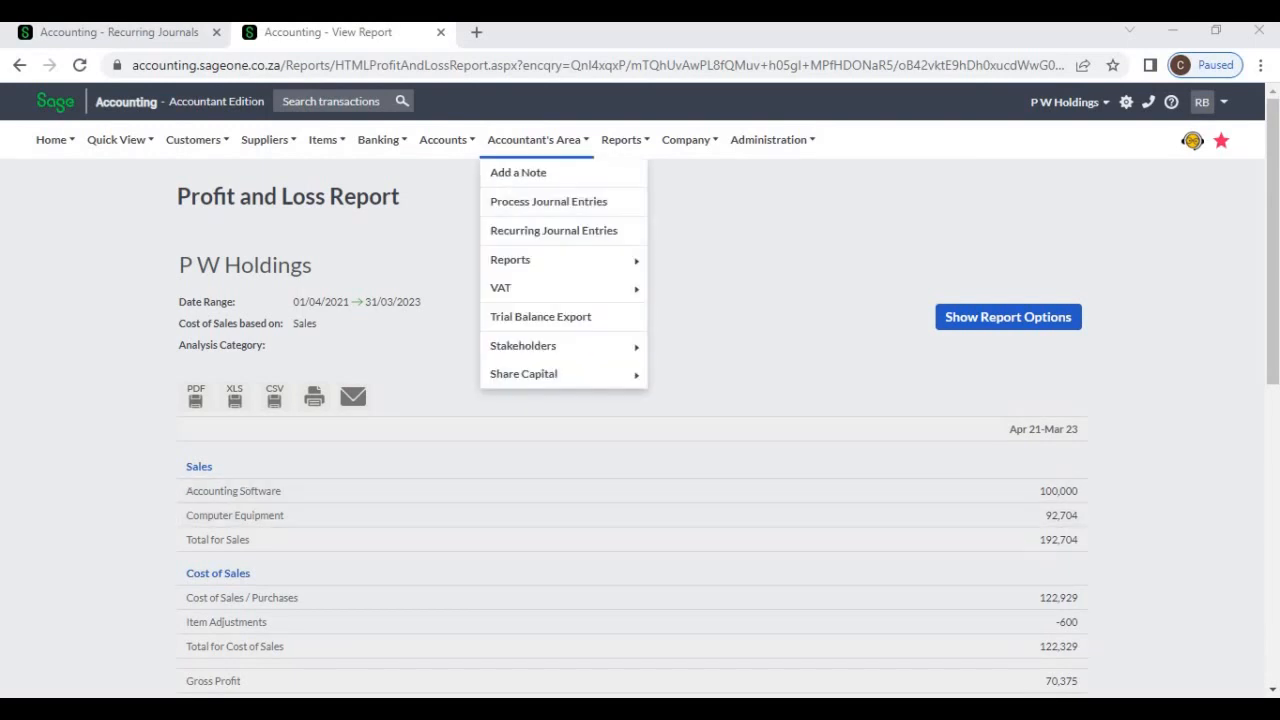
{"action": "mouse_move", "coordinate": [520, 259]}
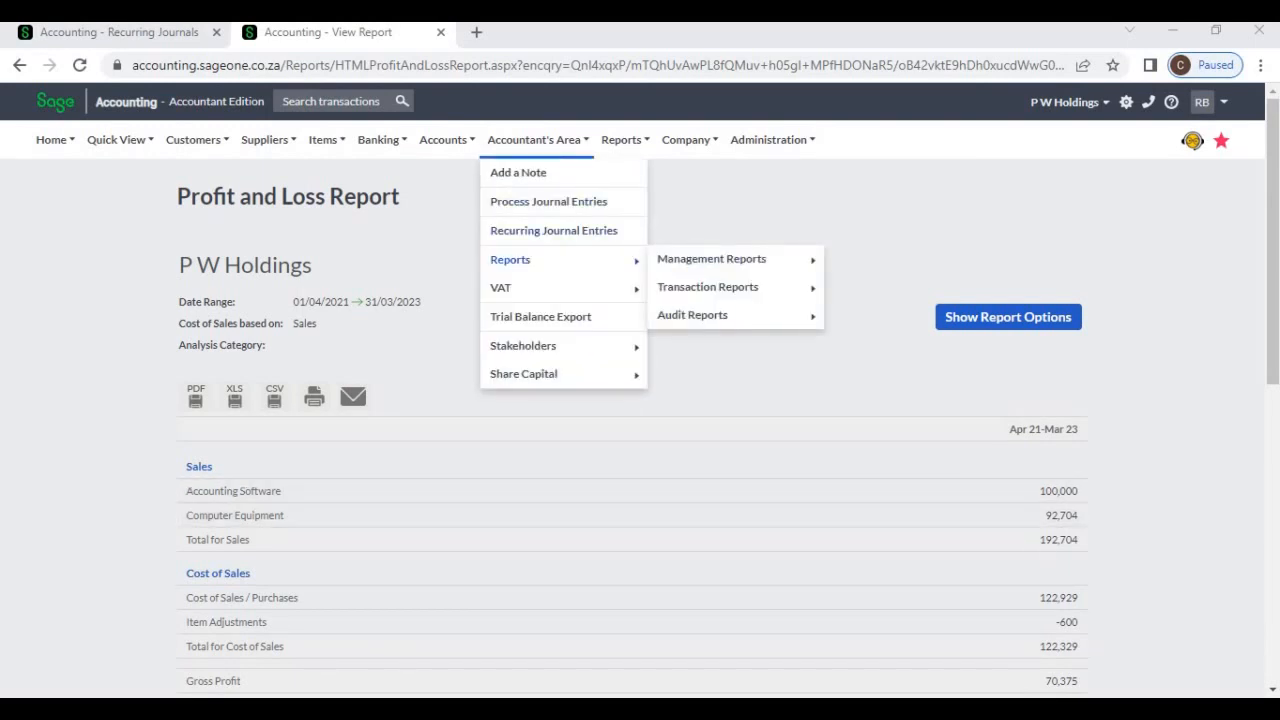
{"action": "mouse_move", "coordinate": [711, 259]}
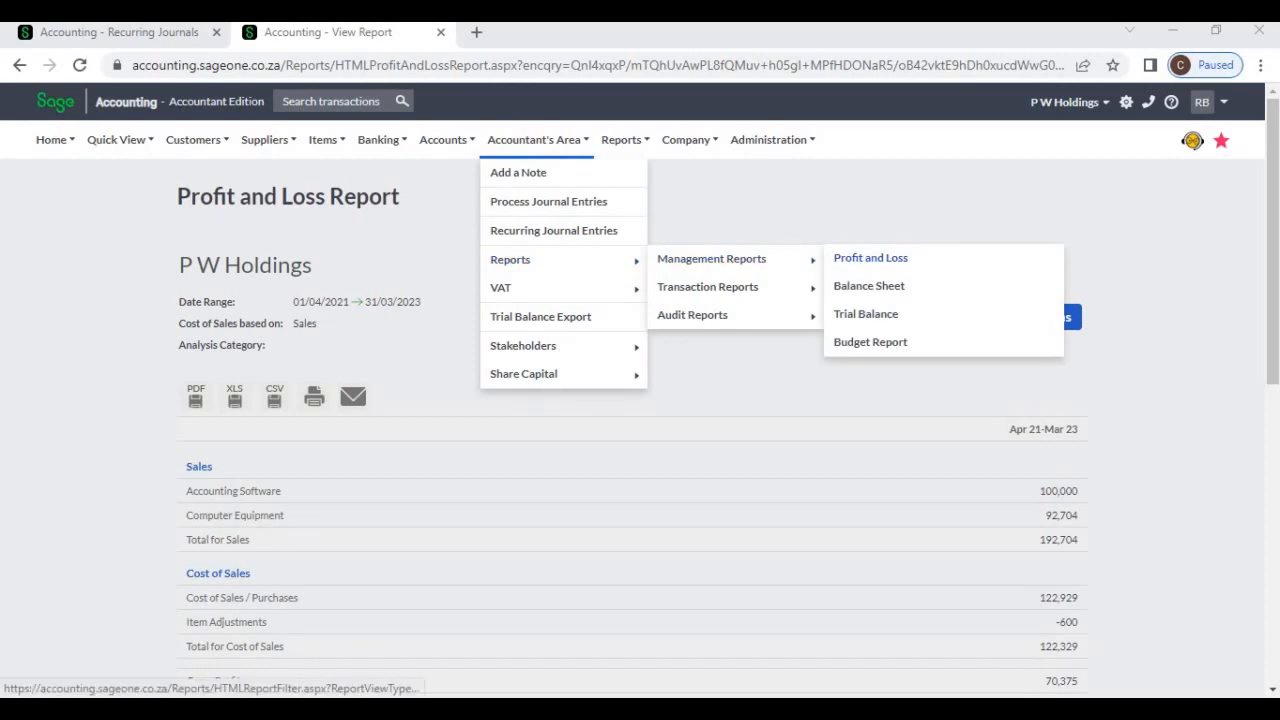
{"action": "left_click", "coordinate": [870, 258]}
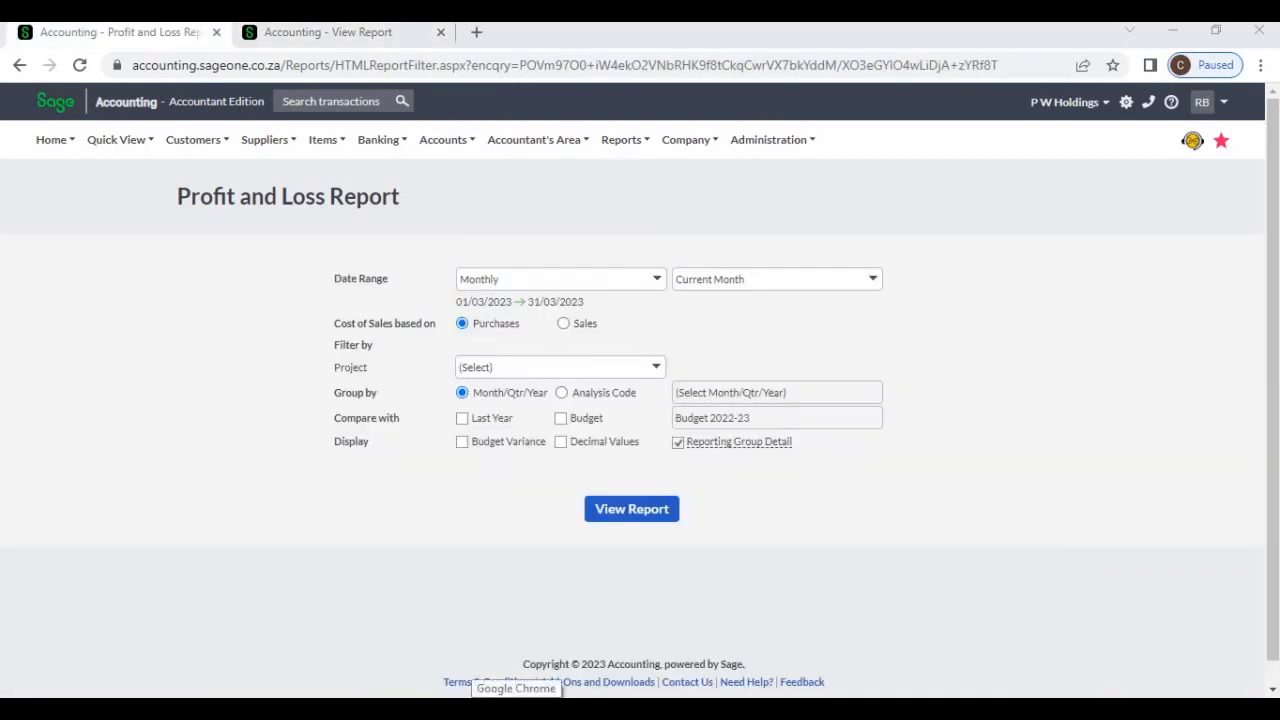
Look through the date range choices and try basing cost of sales on Sales before returning it to Purchases
{"action": "left_click", "coordinate": [655, 285]}
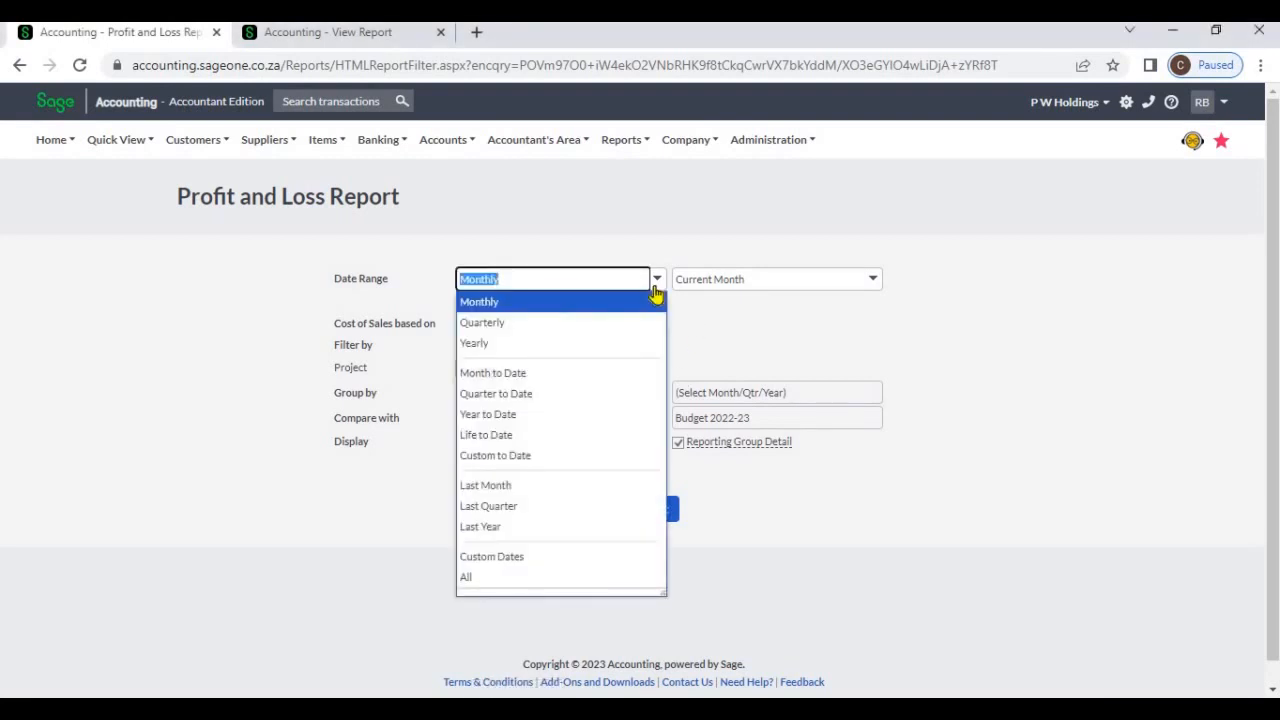
{"action": "left_click", "coordinate": [713, 335]}
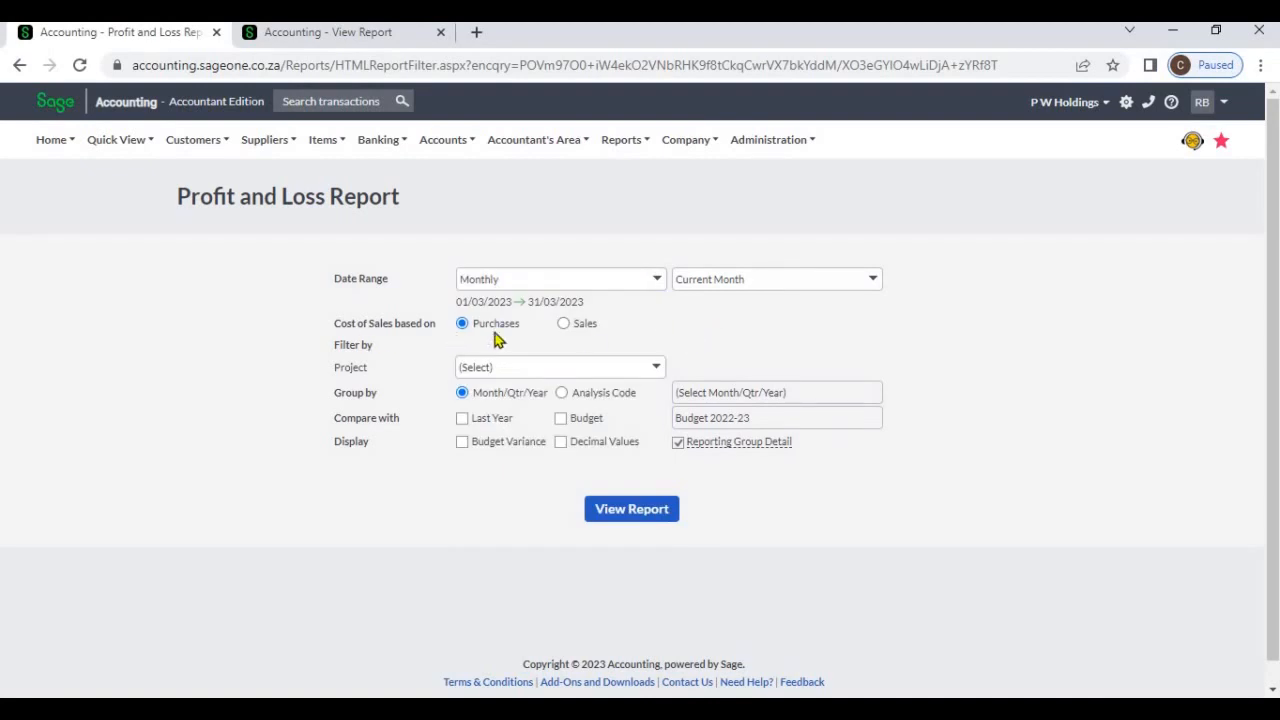
{"action": "left_click", "coordinate": [563, 325]}
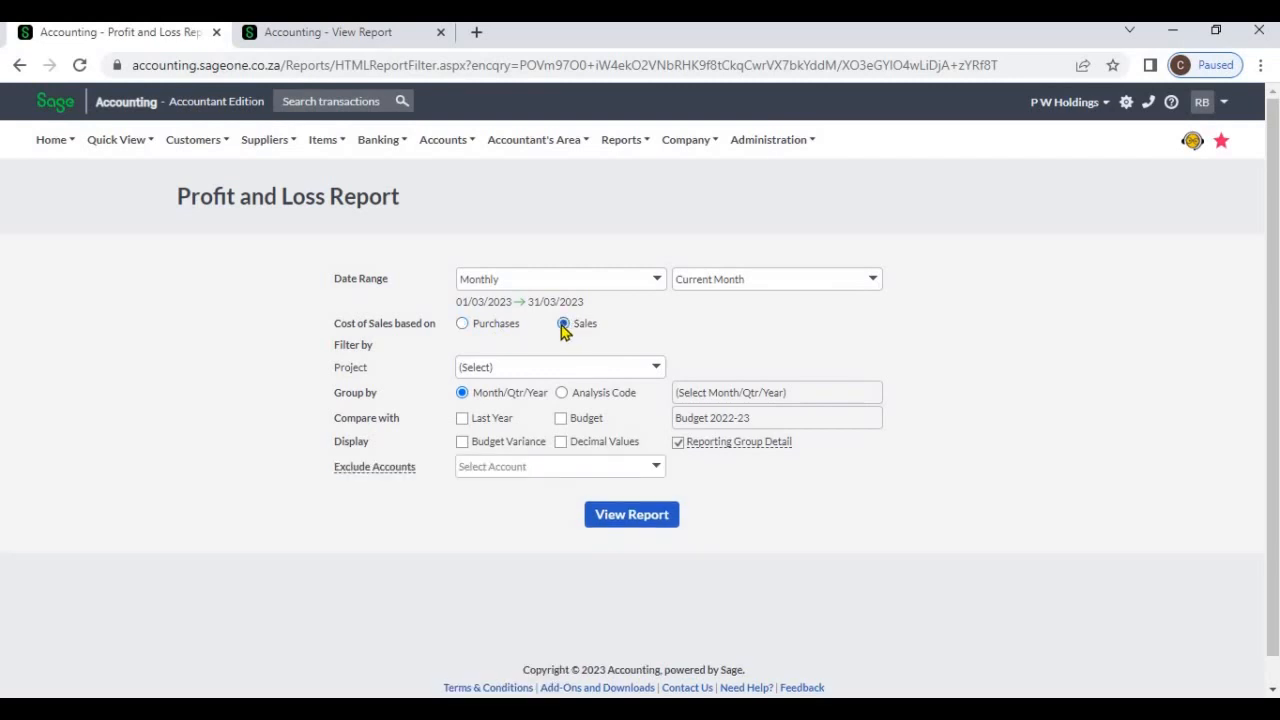
{"action": "left_click", "coordinate": [512, 329]}
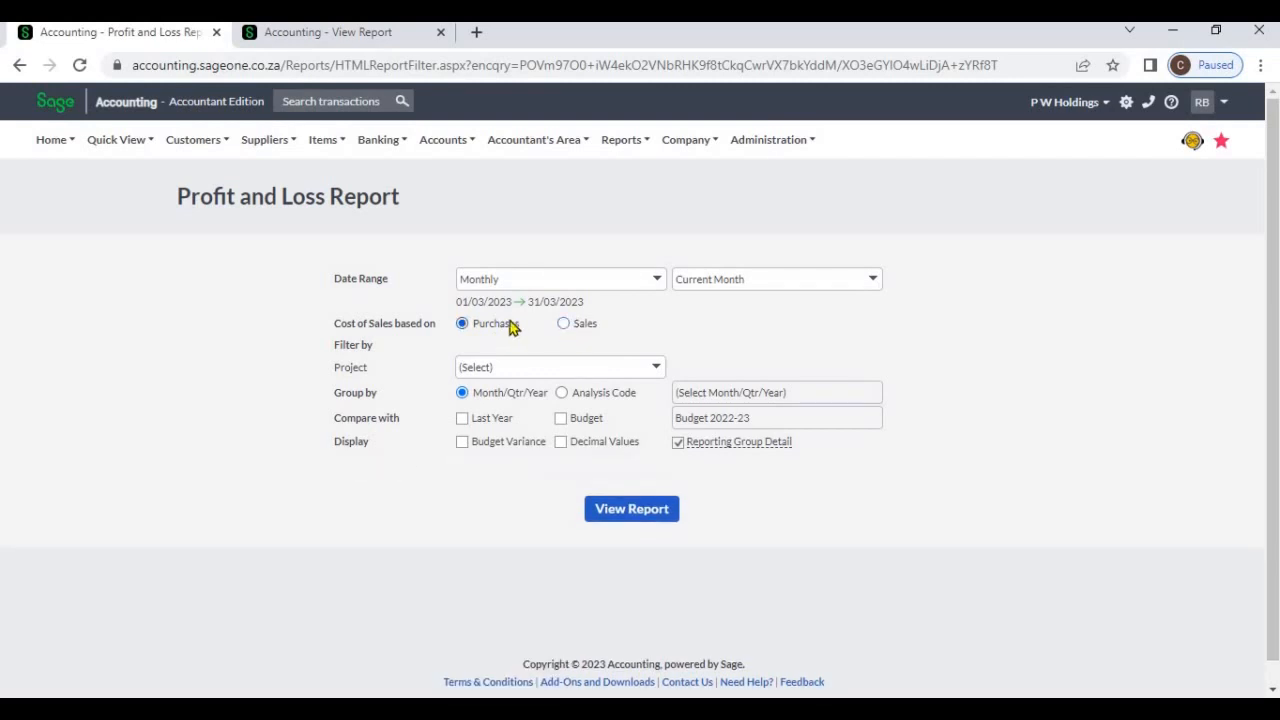
Check the basis used in the already generated Profit and Loss report and base the new report's cost of sales on Sales
{"action": "left_click", "coordinate": [362, 33]}
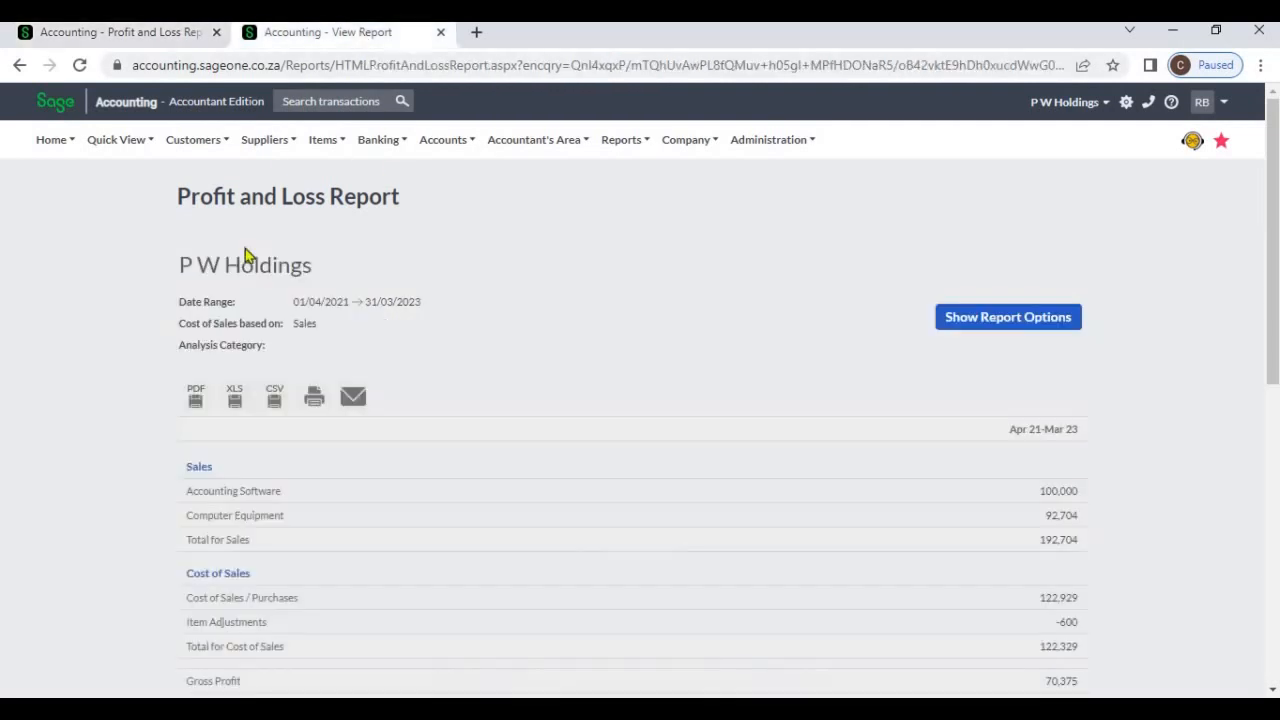
{"action": "scroll", "coordinate": [433, 518], "scroll_direction": "down", "scroll_amount": 1}
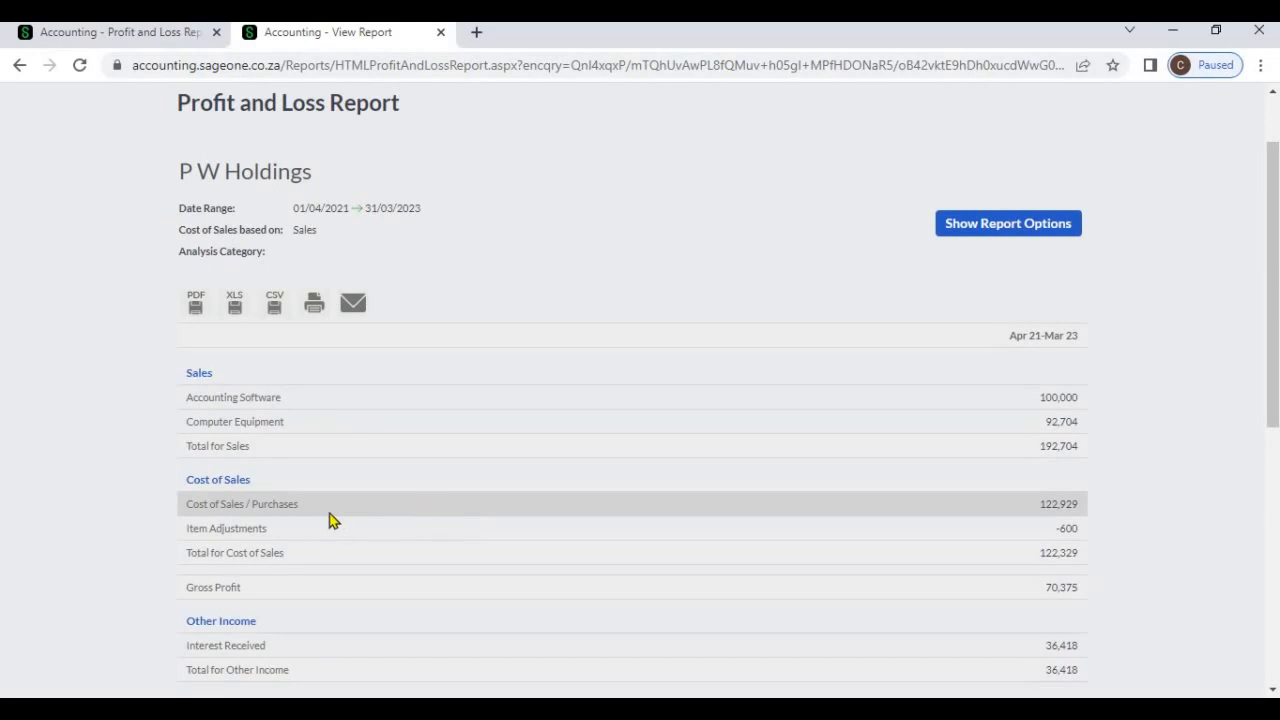
{"action": "left_click", "coordinate": [118, 33]}
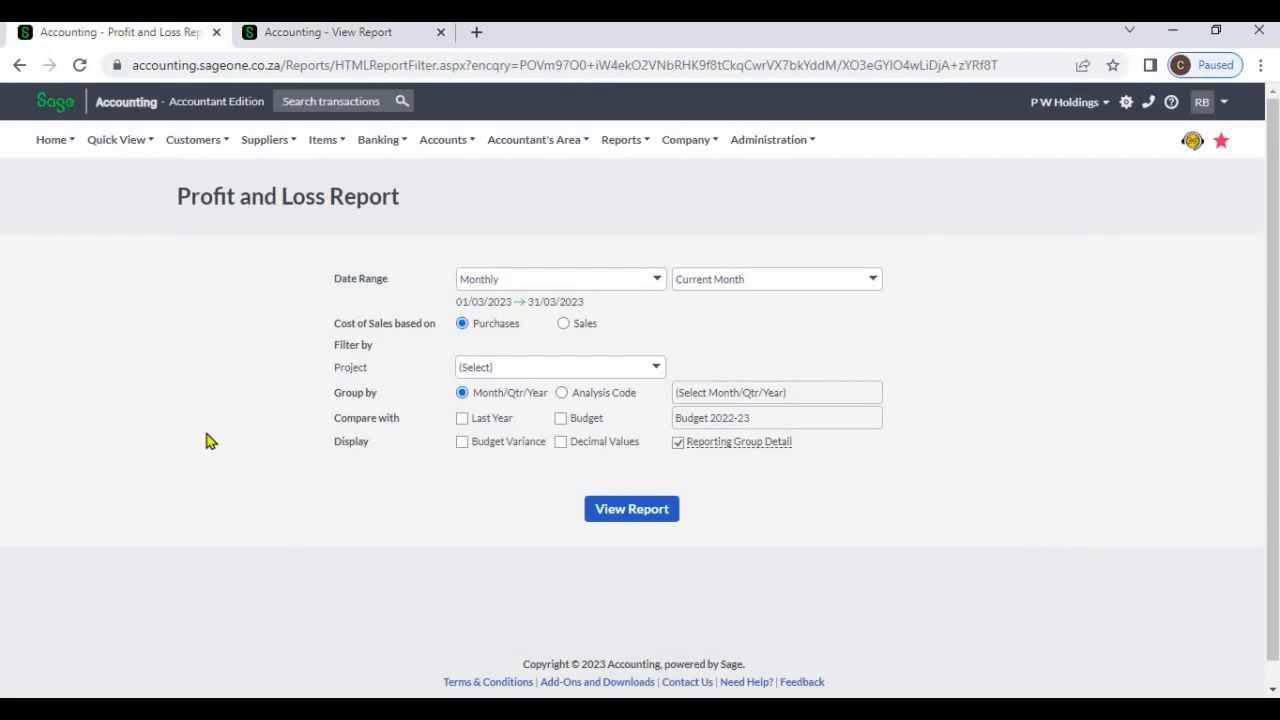
{"action": "left_click", "coordinate": [563, 324]}
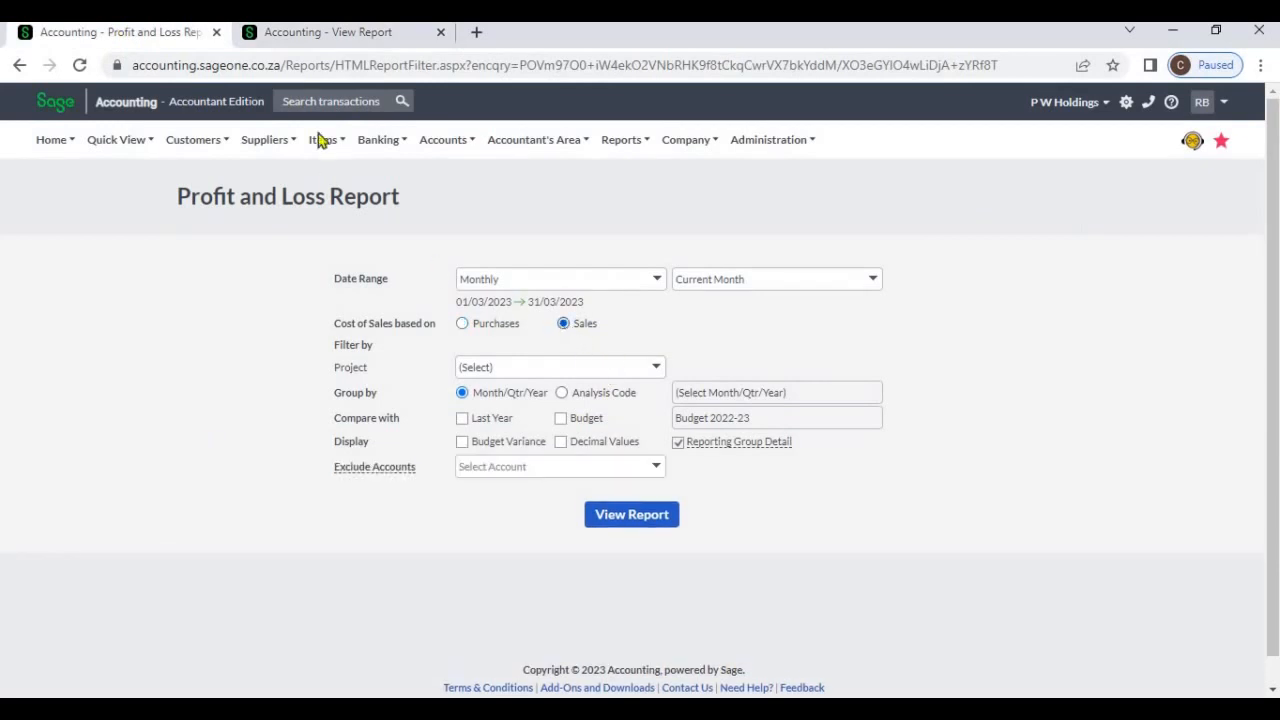
Examine the cost of sales lines in the generated report and the project filter choices in the report options
{"action": "left_click", "coordinate": [323, 36]}
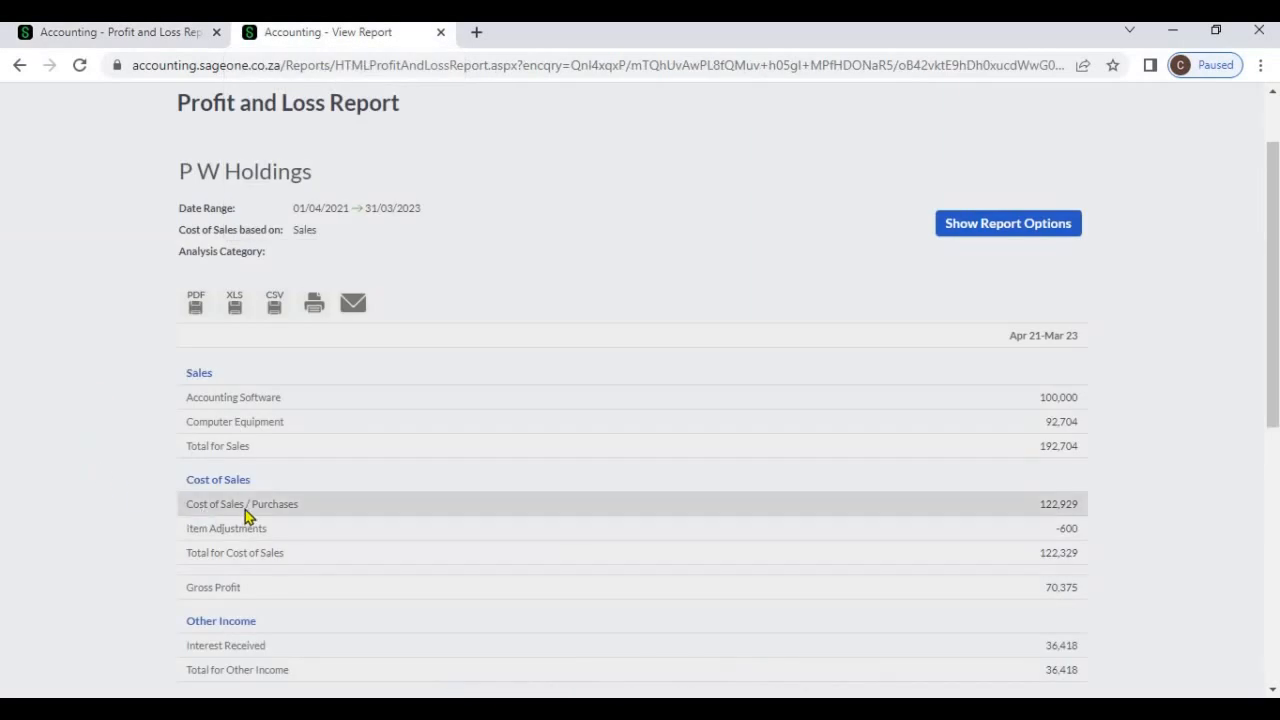
{"action": "left_click", "coordinate": [156, 34]}
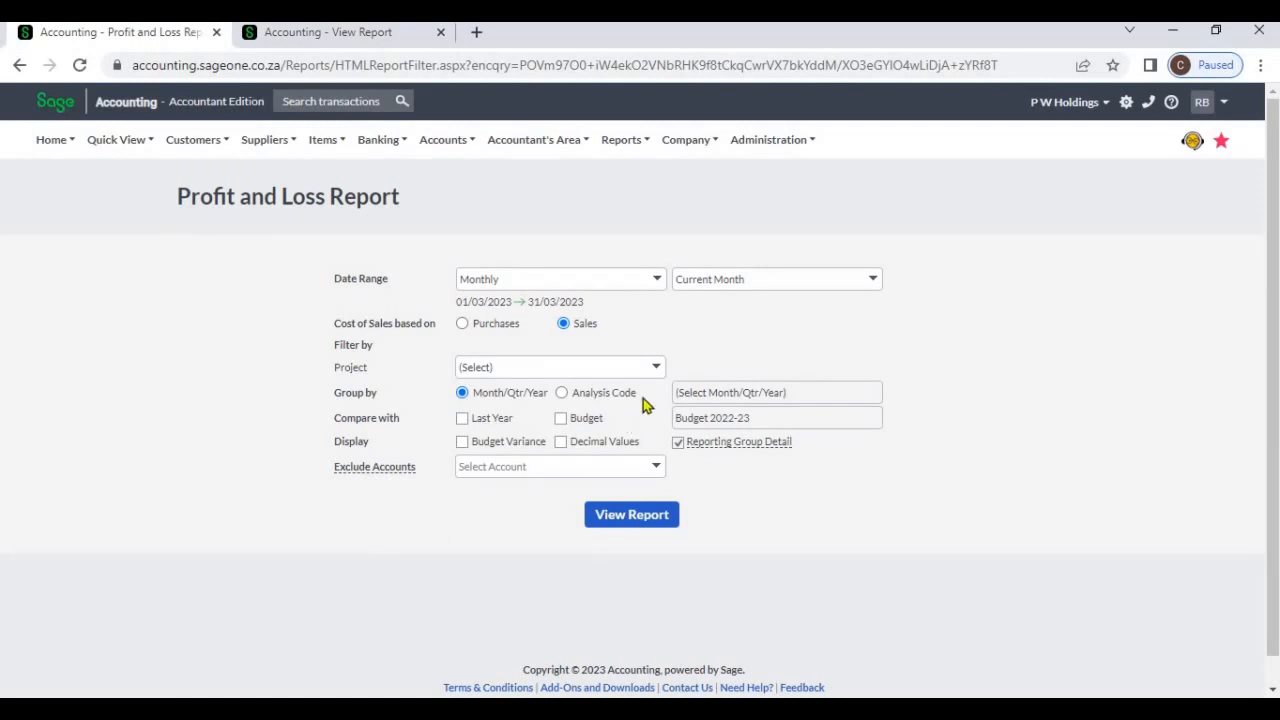
{"action": "left_click", "coordinate": [658, 369]}
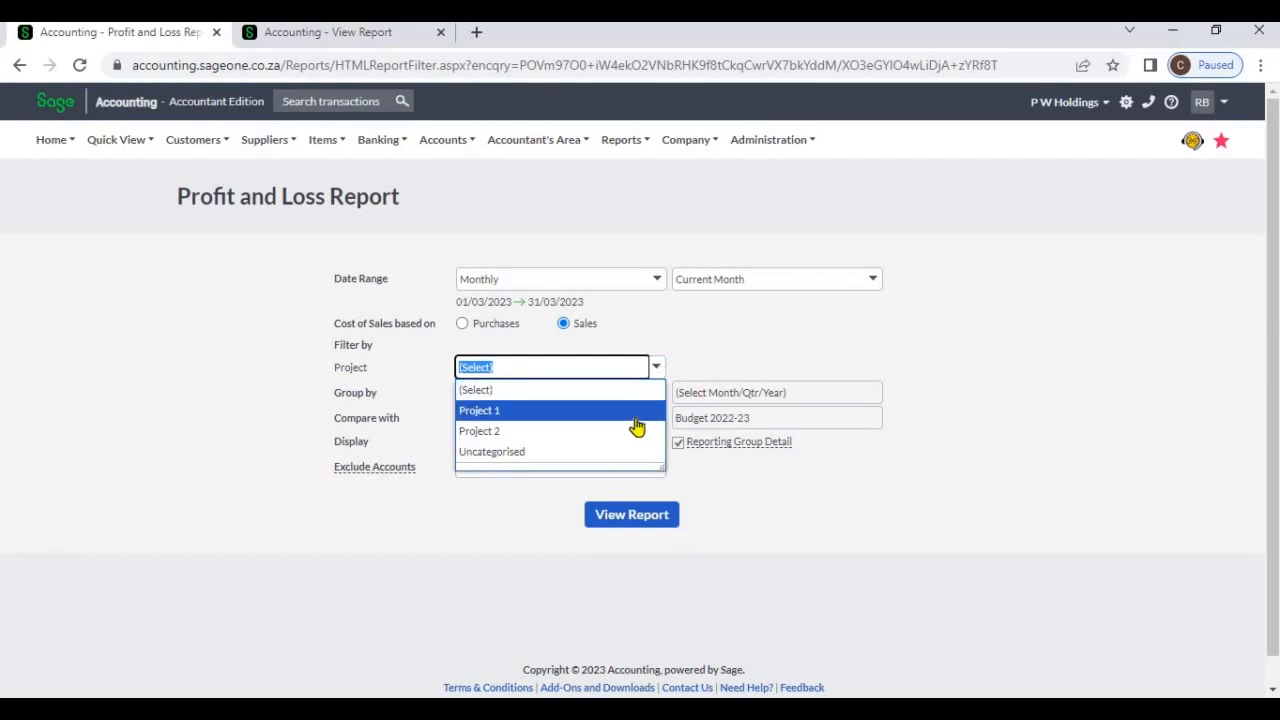
{"action": "left_click", "coordinate": [712, 346]}
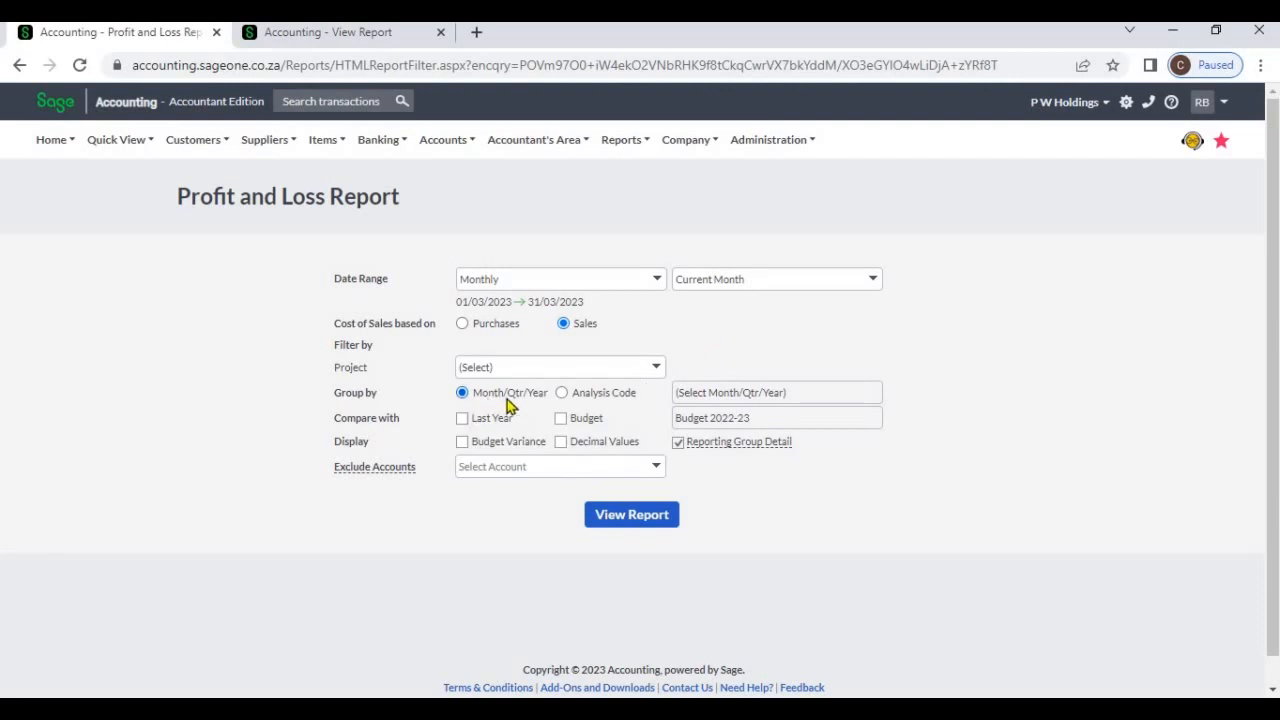
Set the date range to Quarterly for the current quarter and group the report by Month
{"action": "left_click", "coordinate": [657, 285]}
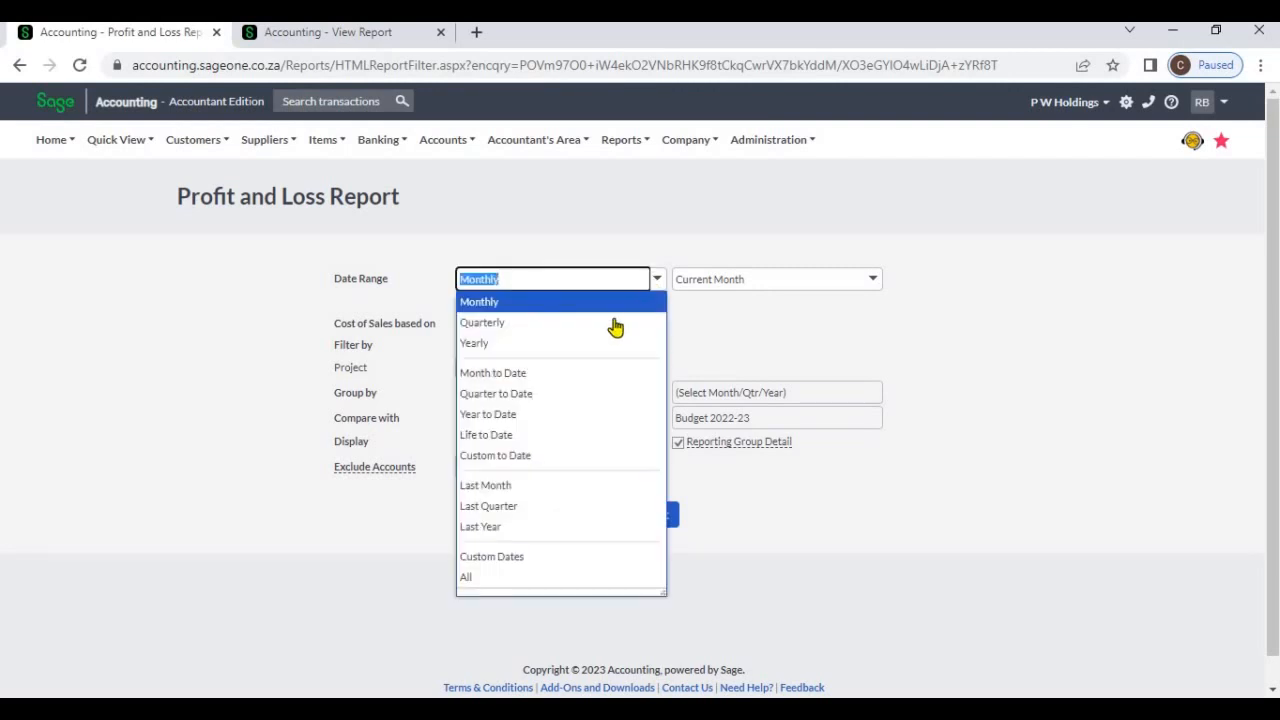
{"action": "left_click", "coordinate": [614, 323]}
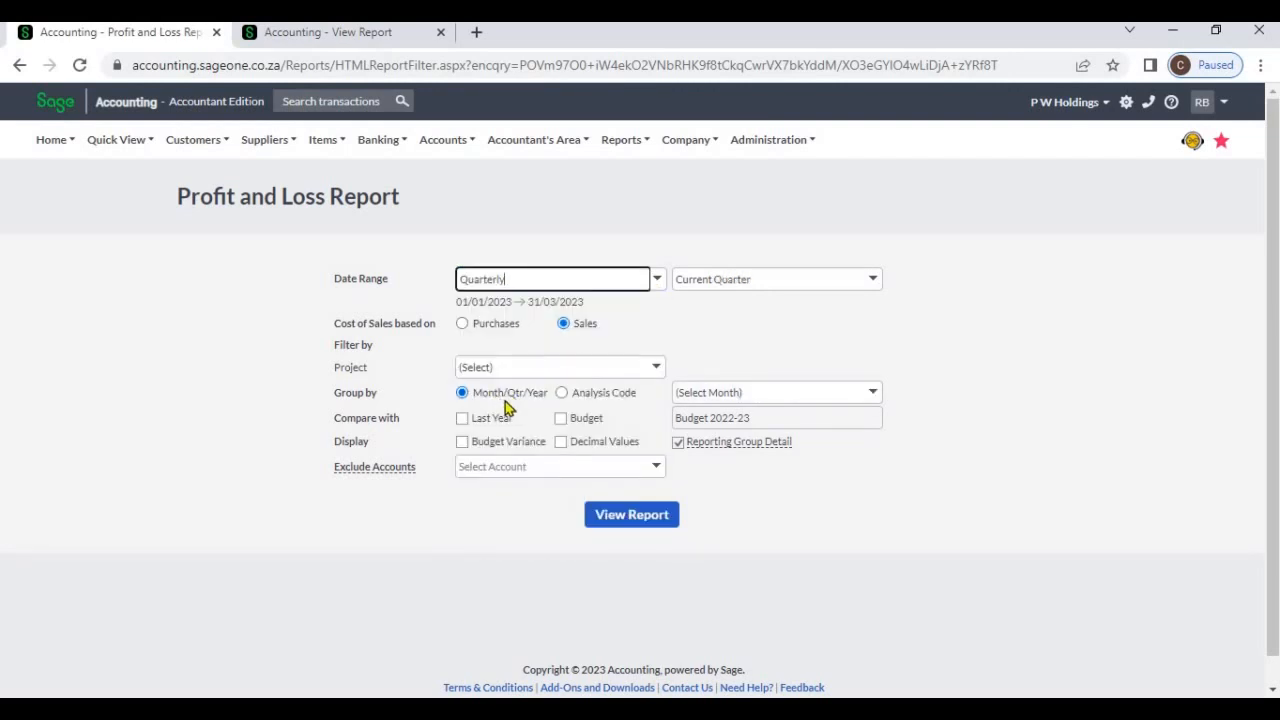
{"action": "left_click", "coordinate": [873, 393]}
{"action": "left_click", "coordinate": [812, 437]}
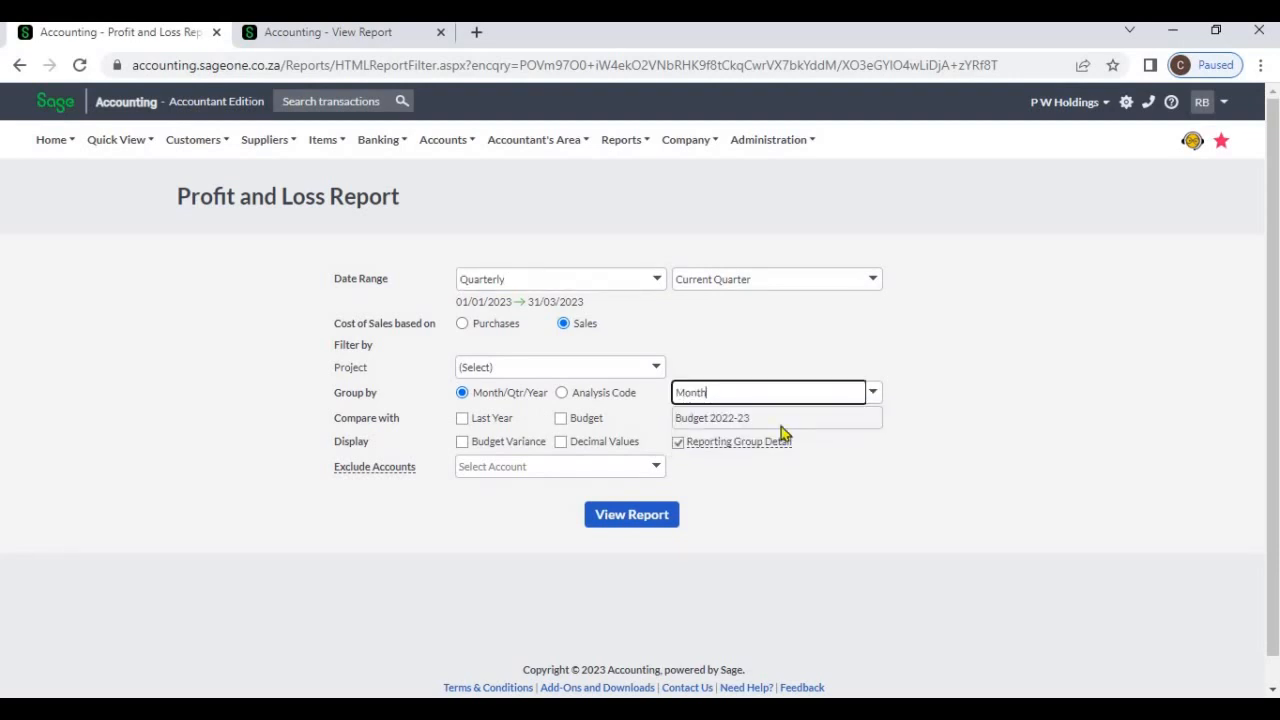
Set the date range to Yearly and view the grouping periods offered for it
{"action": "left_click", "coordinate": [660, 284]}
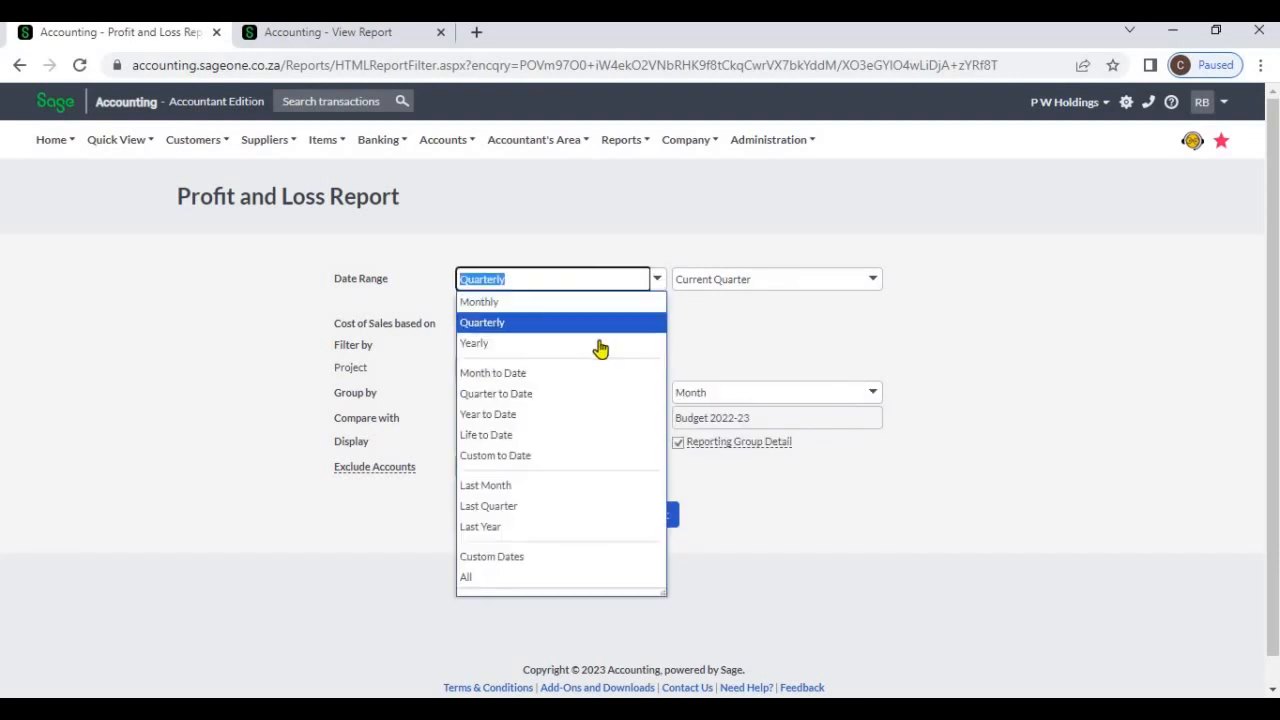
{"action": "left_click", "coordinate": [603, 343]}
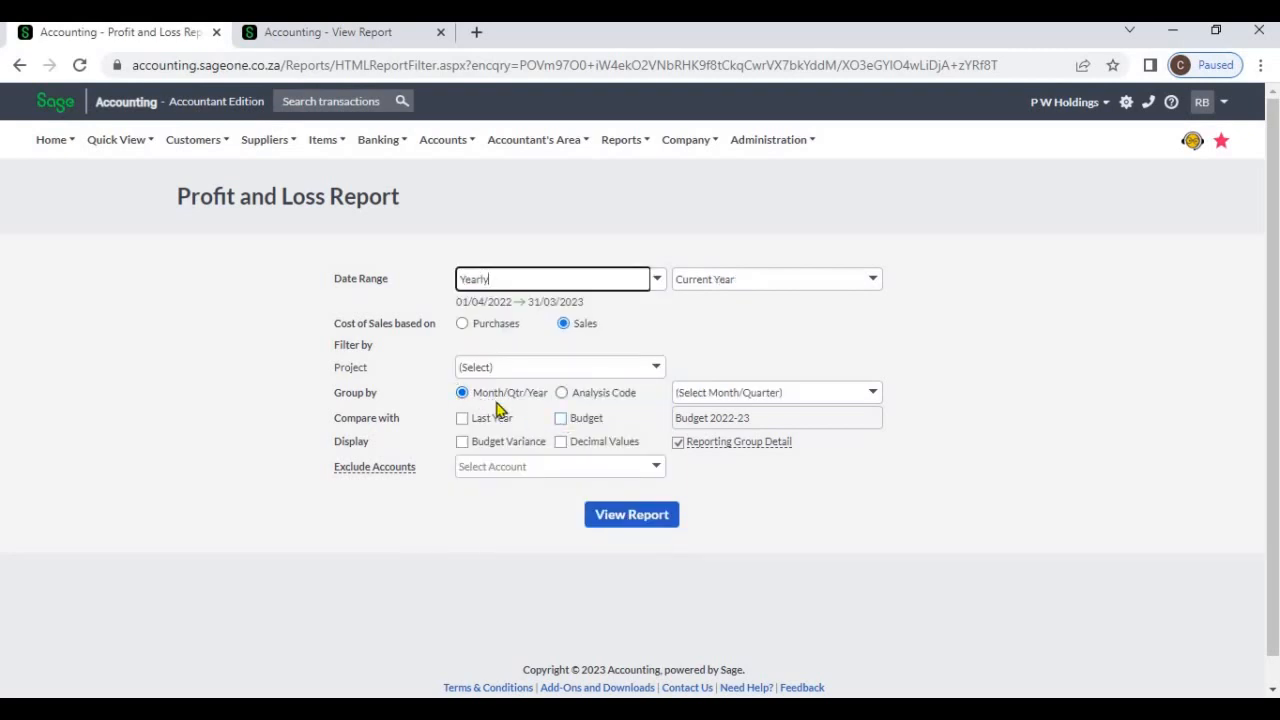
{"action": "left_click", "coordinate": [873, 393]}
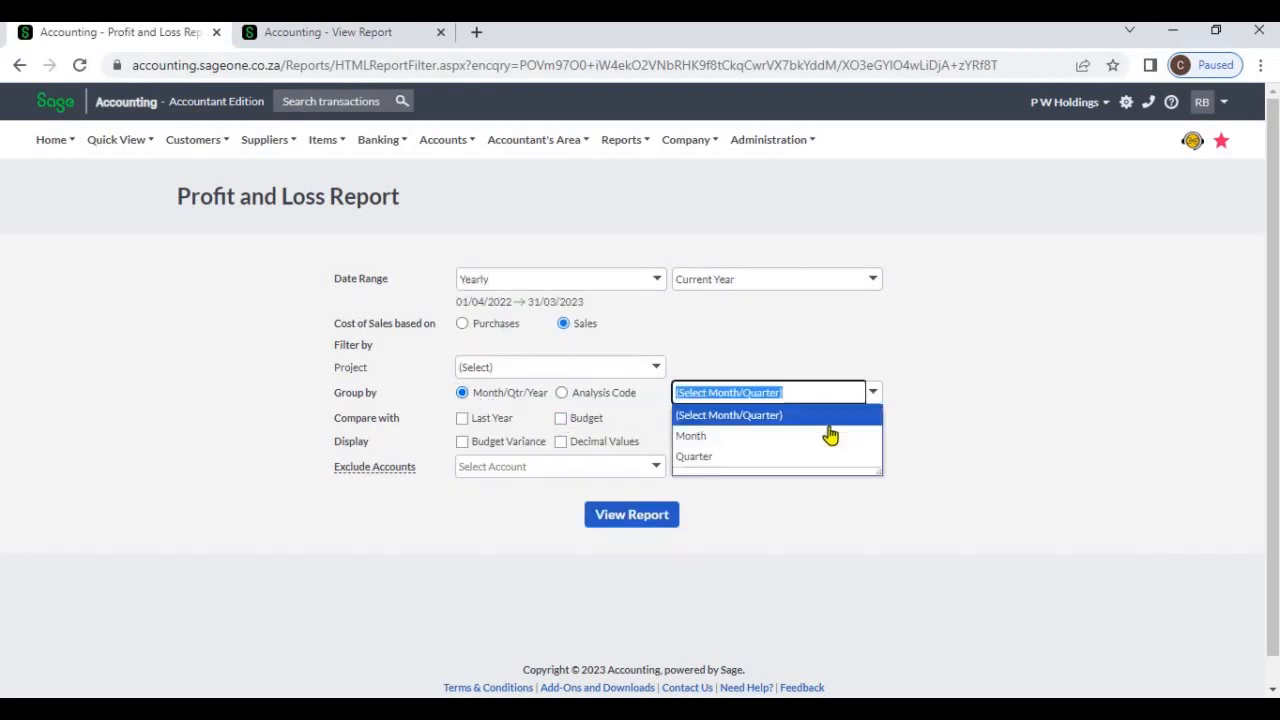
Set the date range to All and group the report by Yearly
{"action": "left_click", "coordinate": [664, 281]}
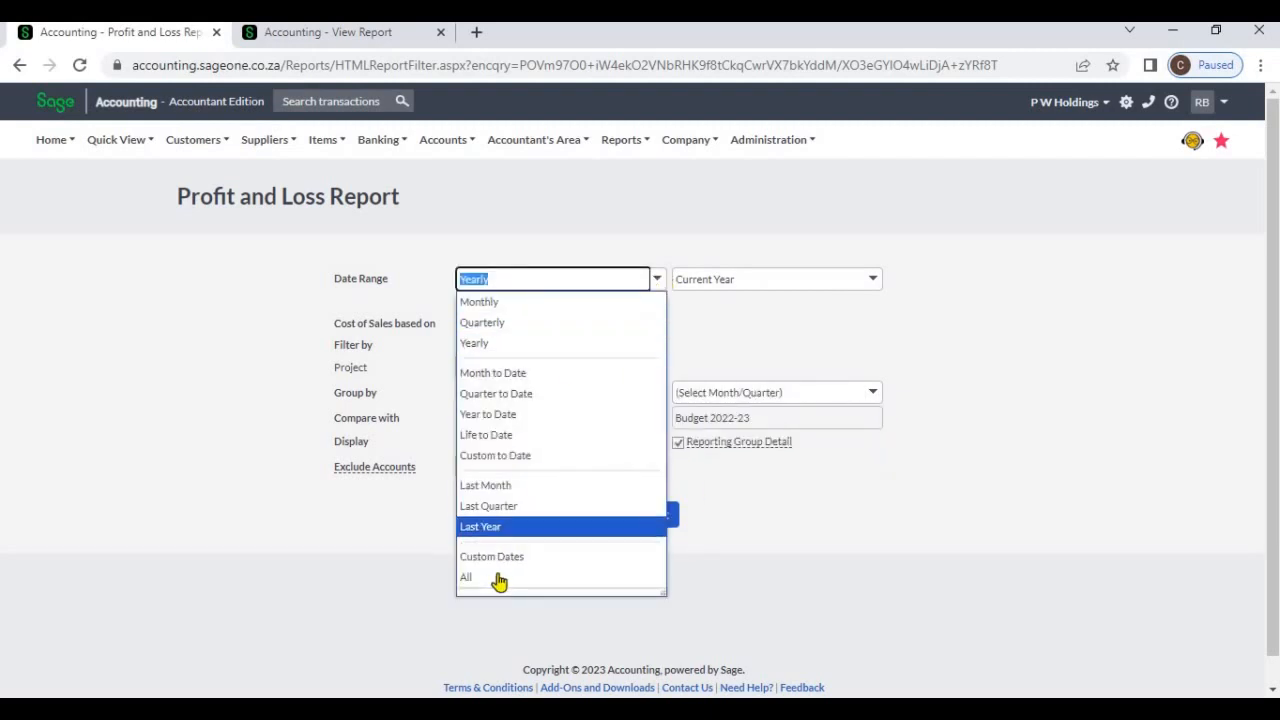
{"action": "left_click", "coordinate": [500, 575]}
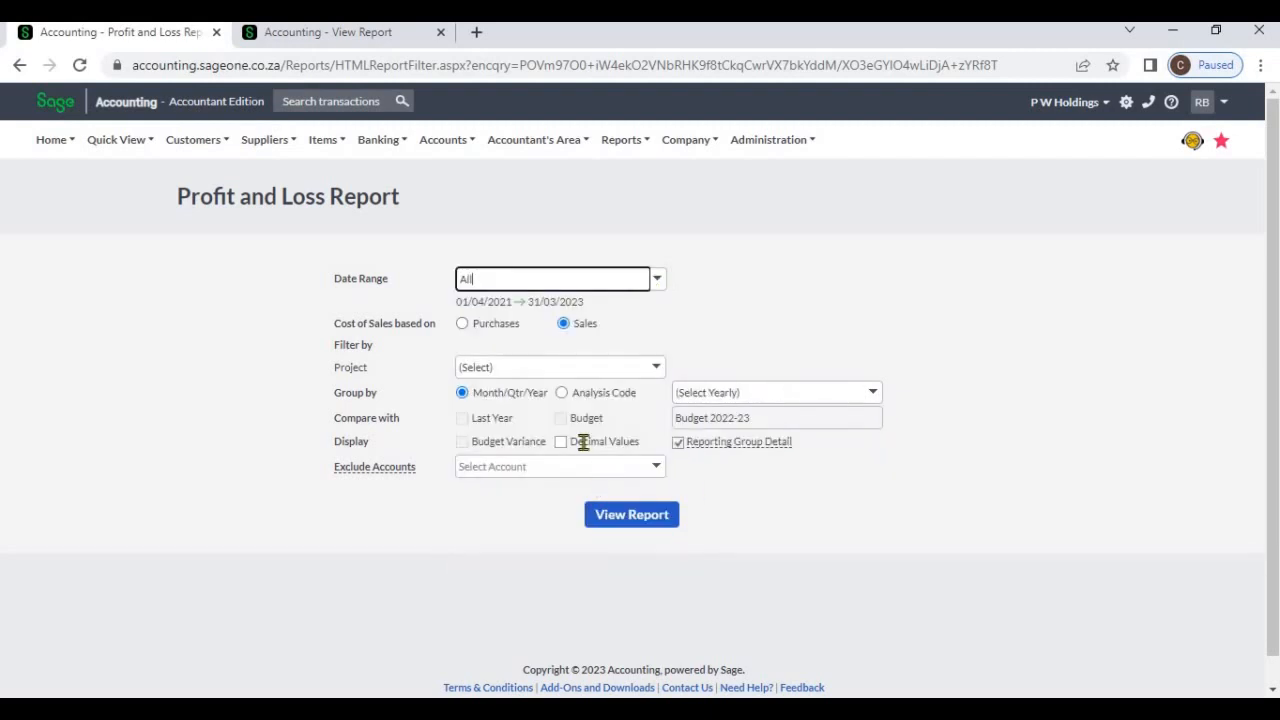
{"action": "left_click", "coordinate": [872, 394]}
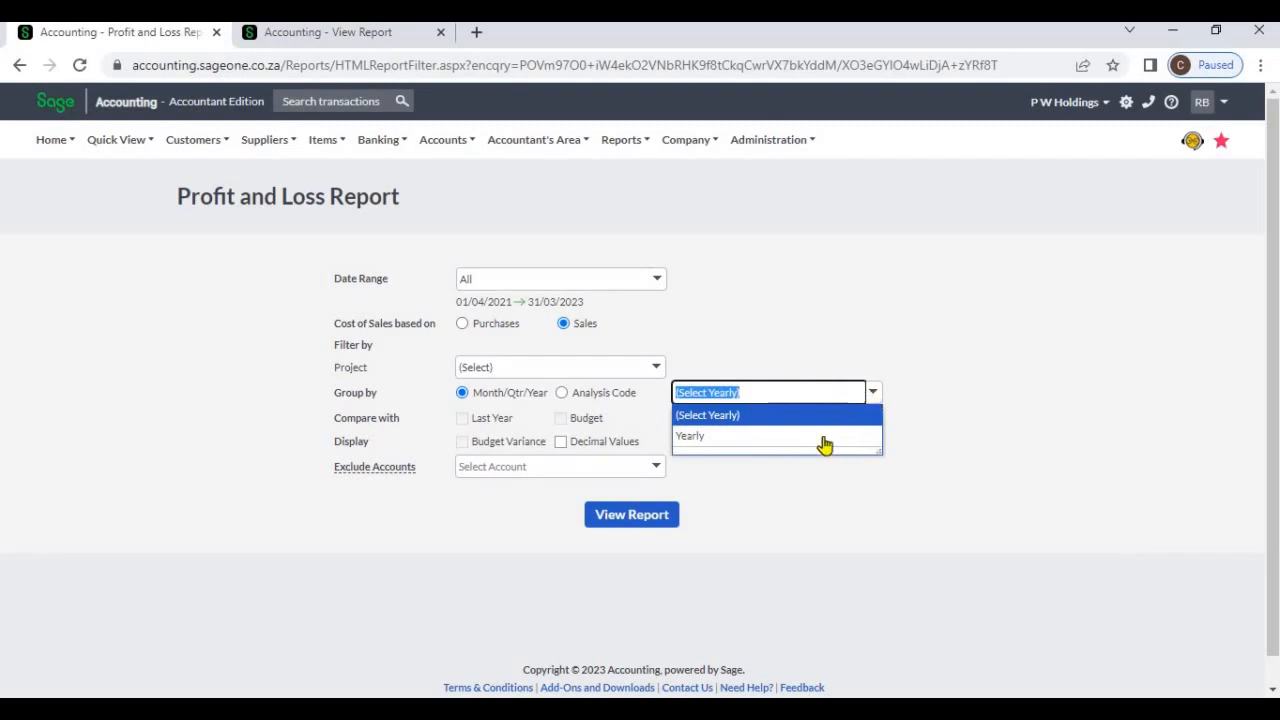
{"action": "left_click", "coordinate": [822, 437]}
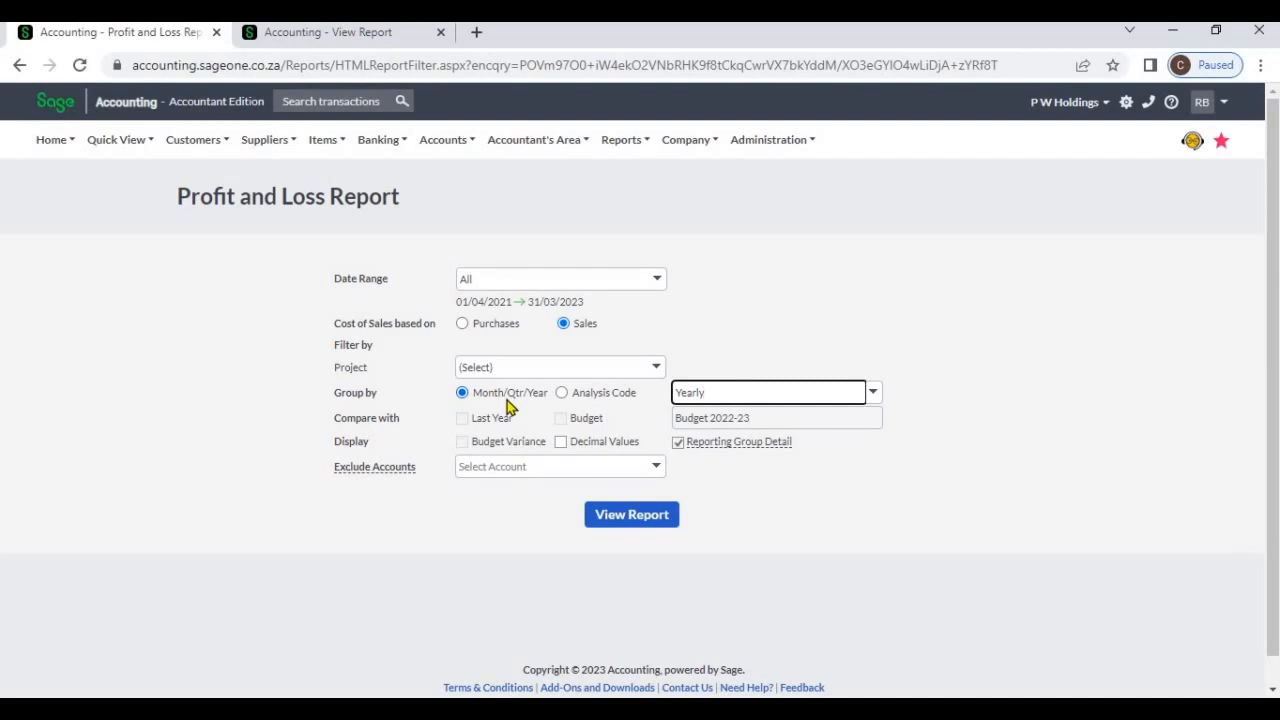
{"action": "left_click", "coordinate": [728, 337]}
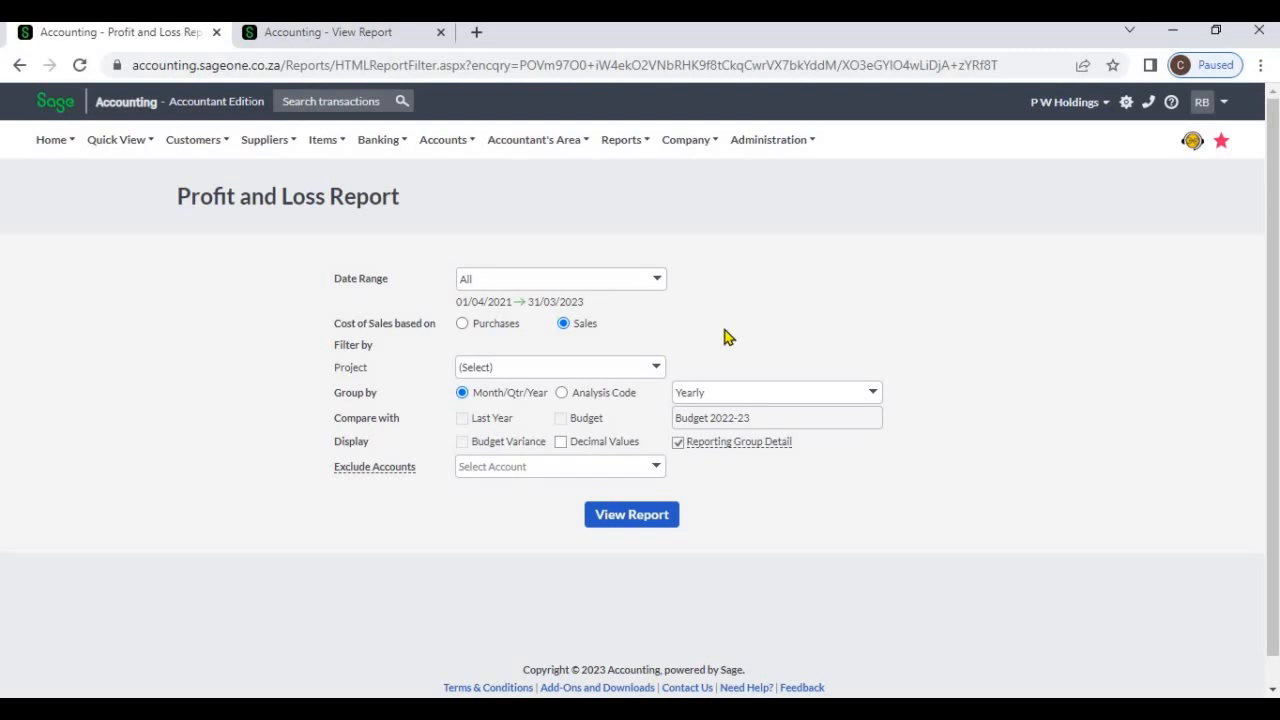
Group the report by analysis code, using Project as the code
{"action": "left_click", "coordinate": [563, 394]}
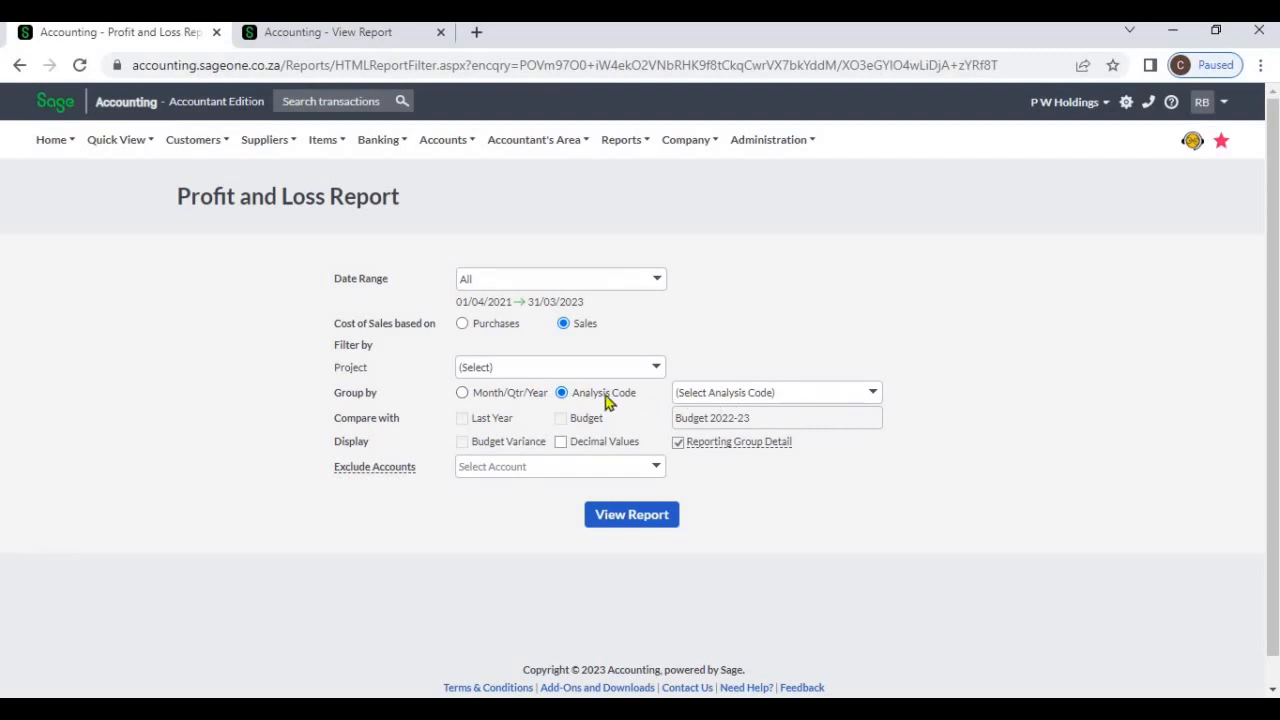
{"action": "left_click", "coordinate": [856, 400]}
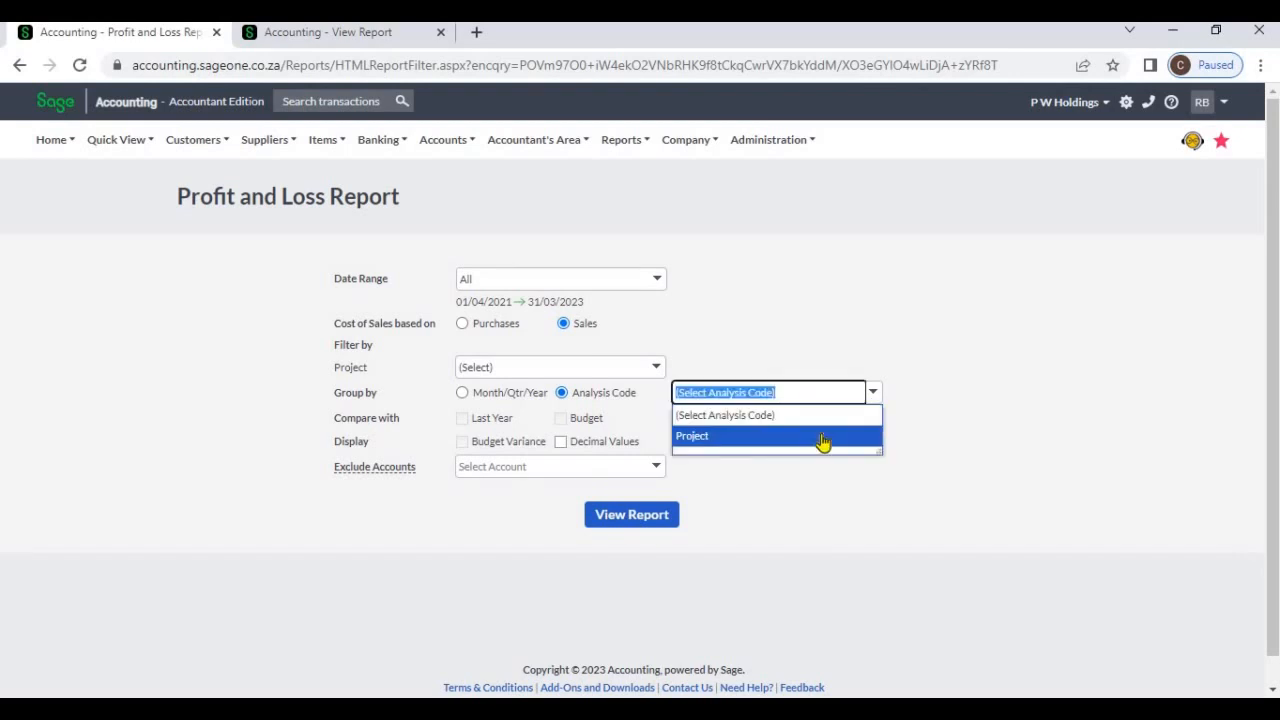
{"action": "left_click", "coordinate": [822, 443]}
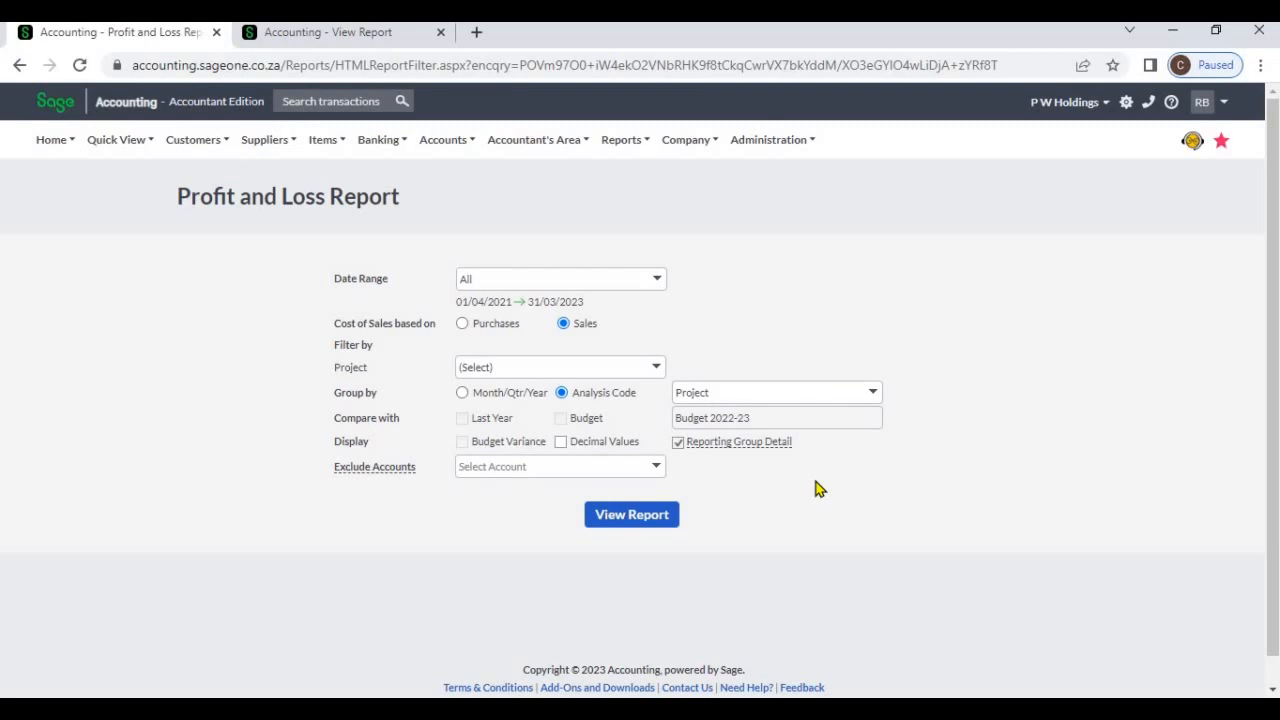
Set the date range to Yearly for the current year and compare the report with Last Year
{"action": "left_click", "coordinate": [654, 284]}
{"action": "left_click", "coordinate": [574, 342]}
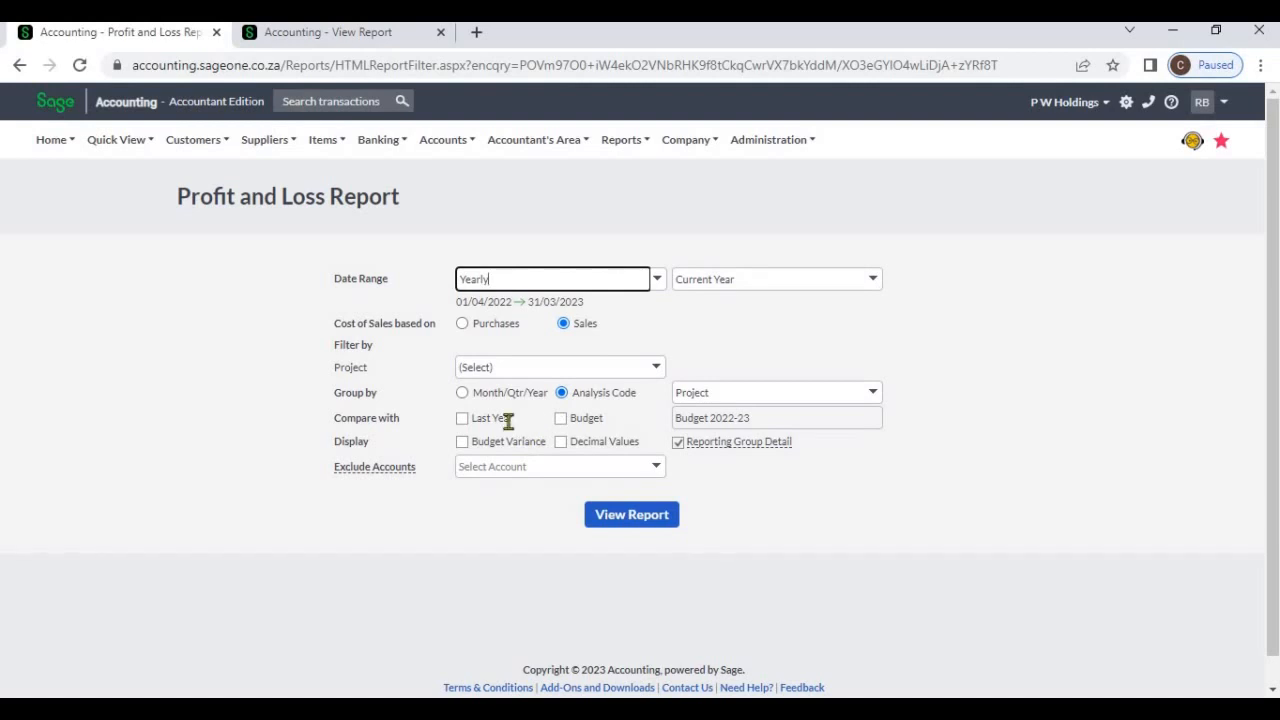
{"action": "left_click", "coordinate": [463, 419]}
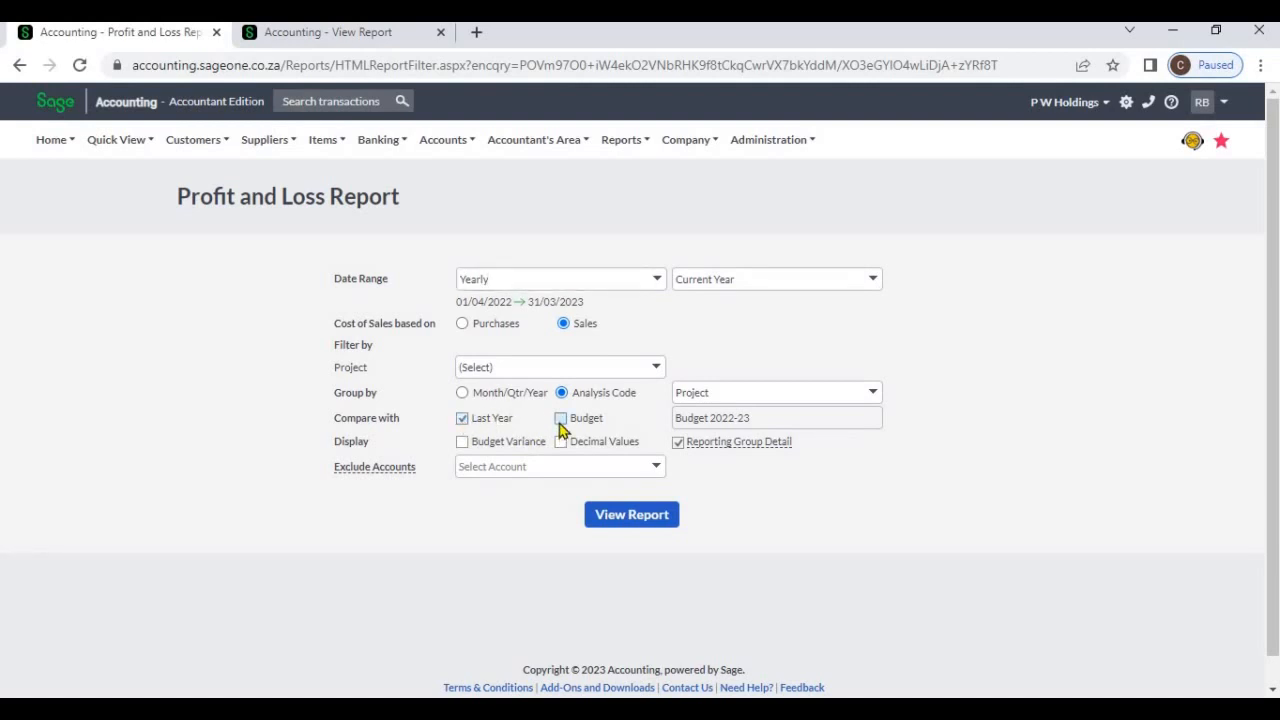
Compare the report with Budget 2022-23 instead of Last Year, and display the budget variance and decimal values
{"action": "left_click", "coordinate": [561, 420]}
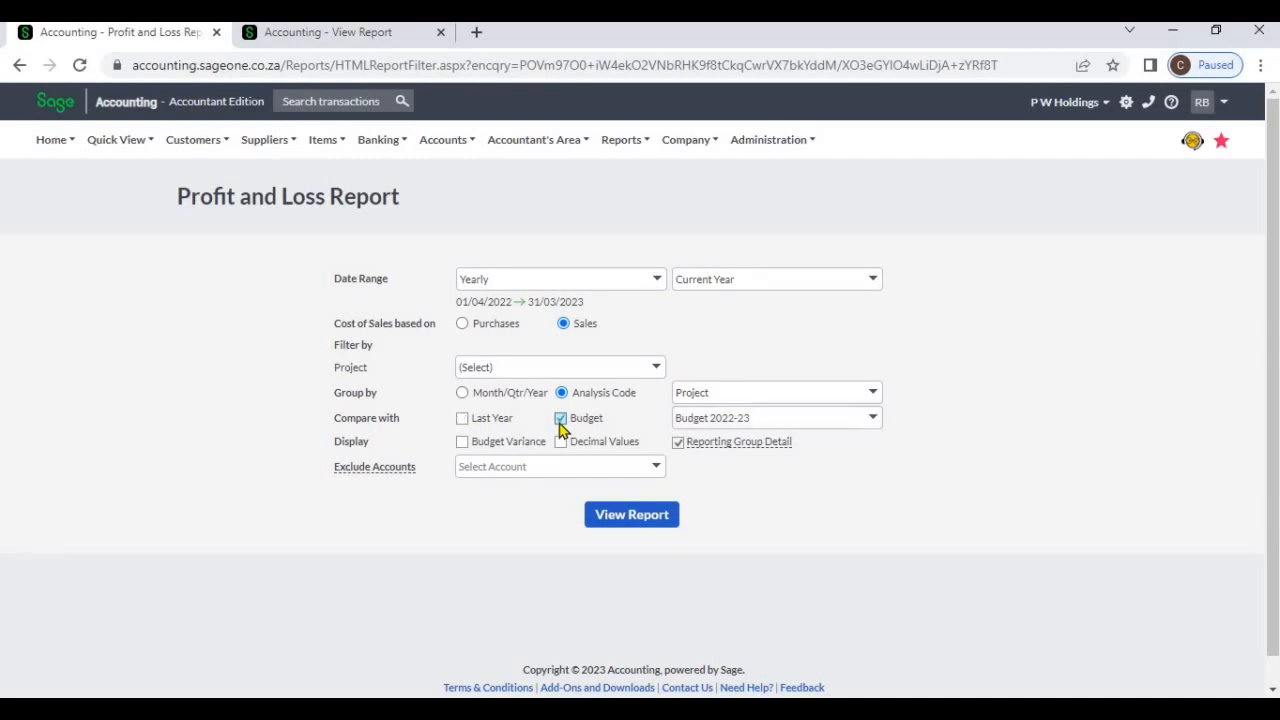
{"action": "left_click", "coordinate": [456, 443]}
{"action": "left_click", "coordinate": [561, 443]}
{"action": "scroll", "coordinate": [773, 497], "scroll_direction": "down", "scroll_amount": 1}
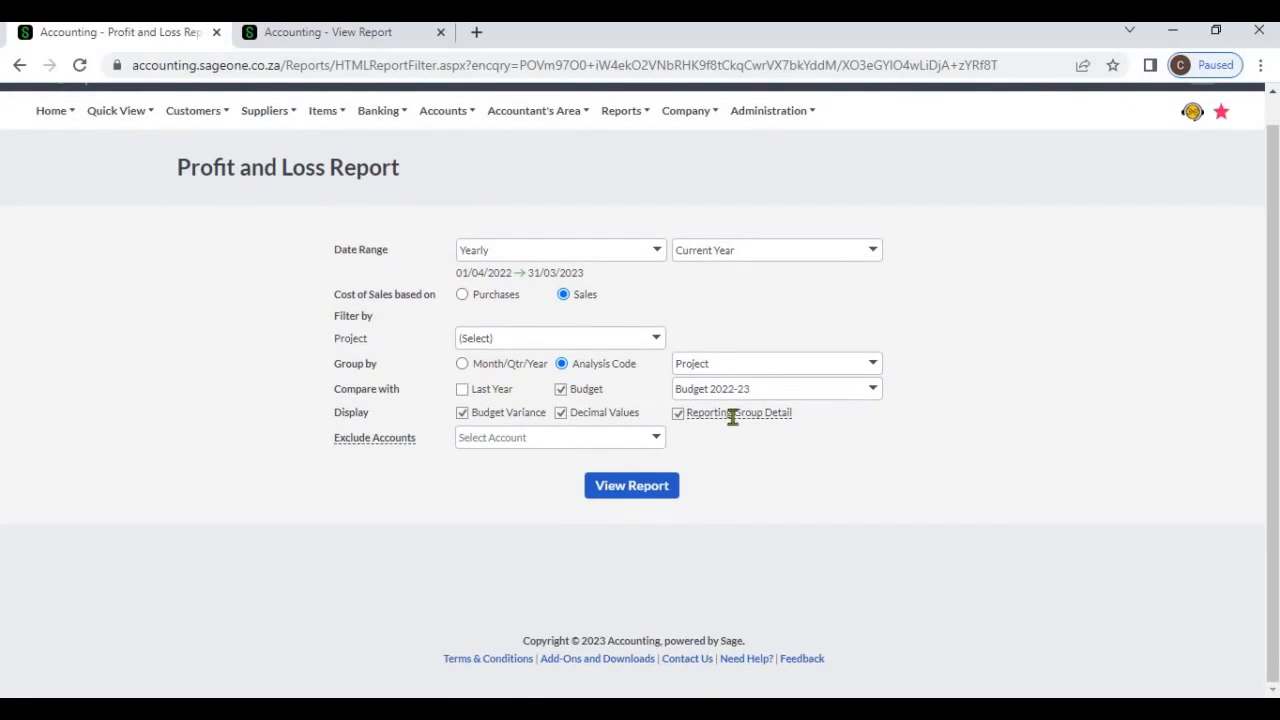
Turn off Reporting Group Detail and view the accounts that can be excluded from the report
{"action": "left_click", "coordinate": [684, 419]}
{"action": "left_click", "coordinate": [678, 416]}
{"action": "left_click", "coordinate": [658, 444]}
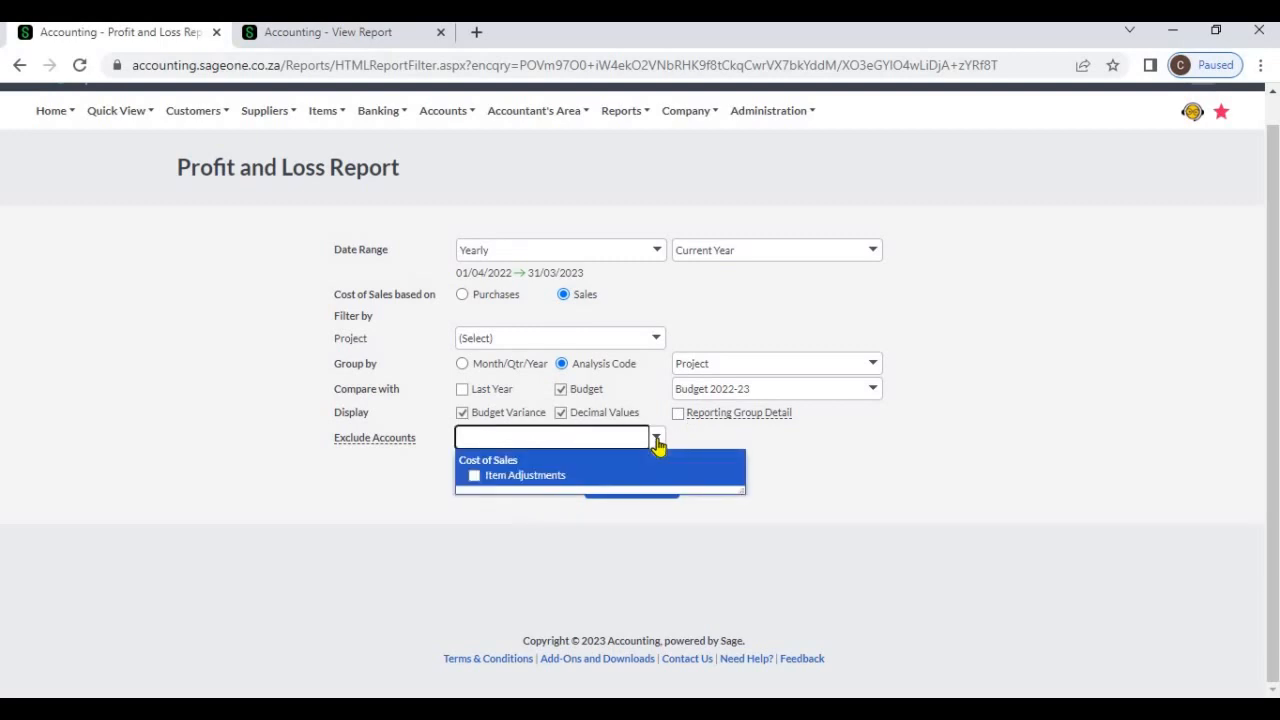
{"action": "left_click", "coordinate": [790, 456]}
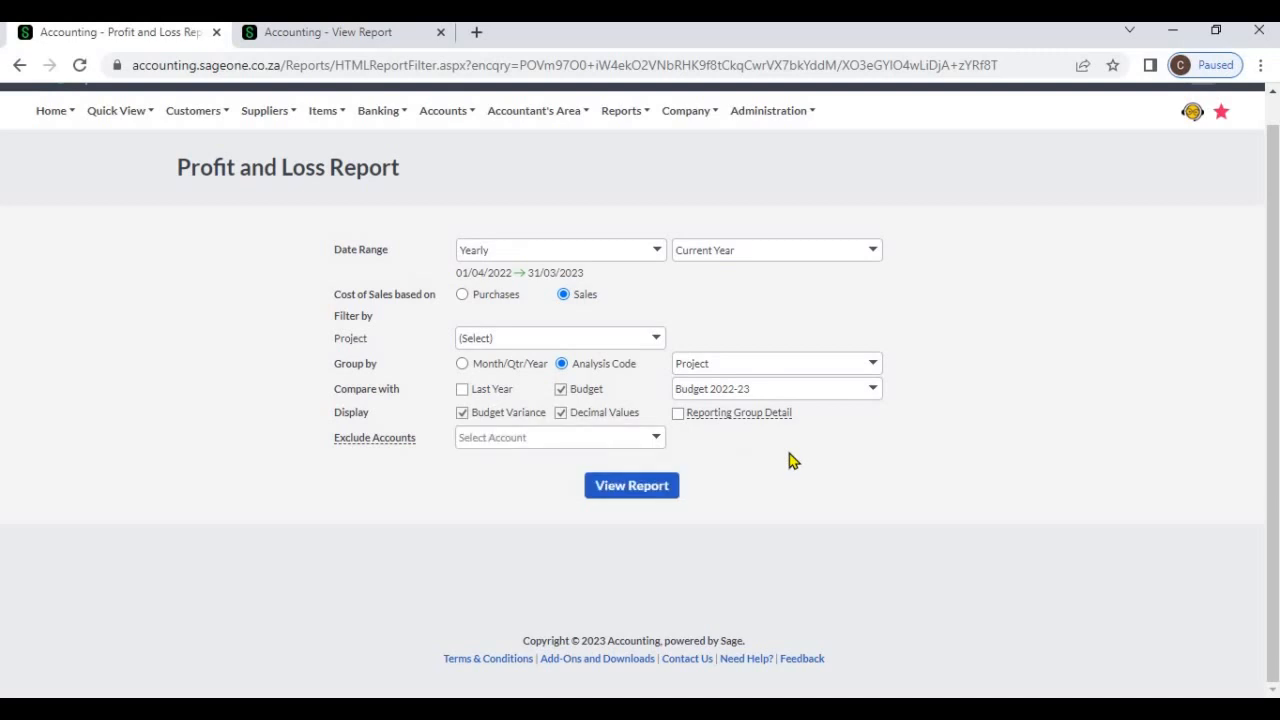
Remove the budget comparison, budget variance and decimal values, and group the report by Month/Qtr/Year
{"action": "left_click", "coordinate": [466, 414]}
{"action": "left_click", "coordinate": [561, 389]}
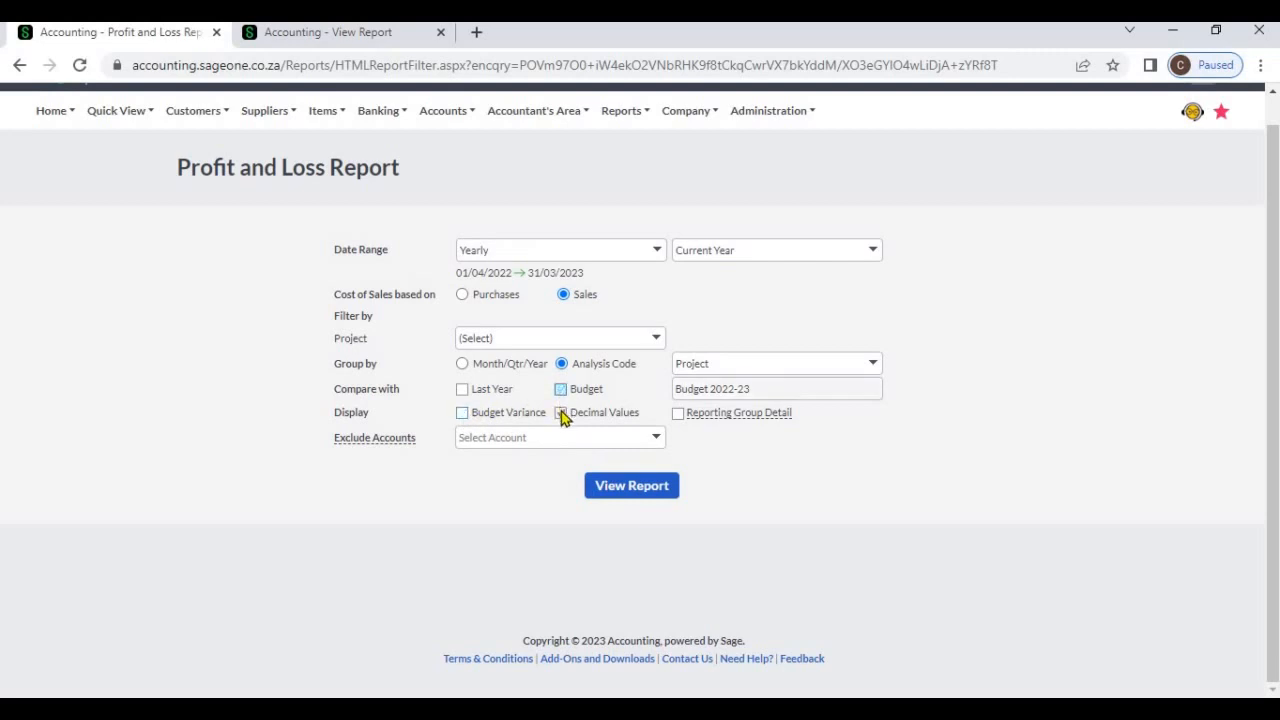
{"action": "left_click", "coordinate": [561, 413]}
{"action": "left_click", "coordinate": [463, 365]}
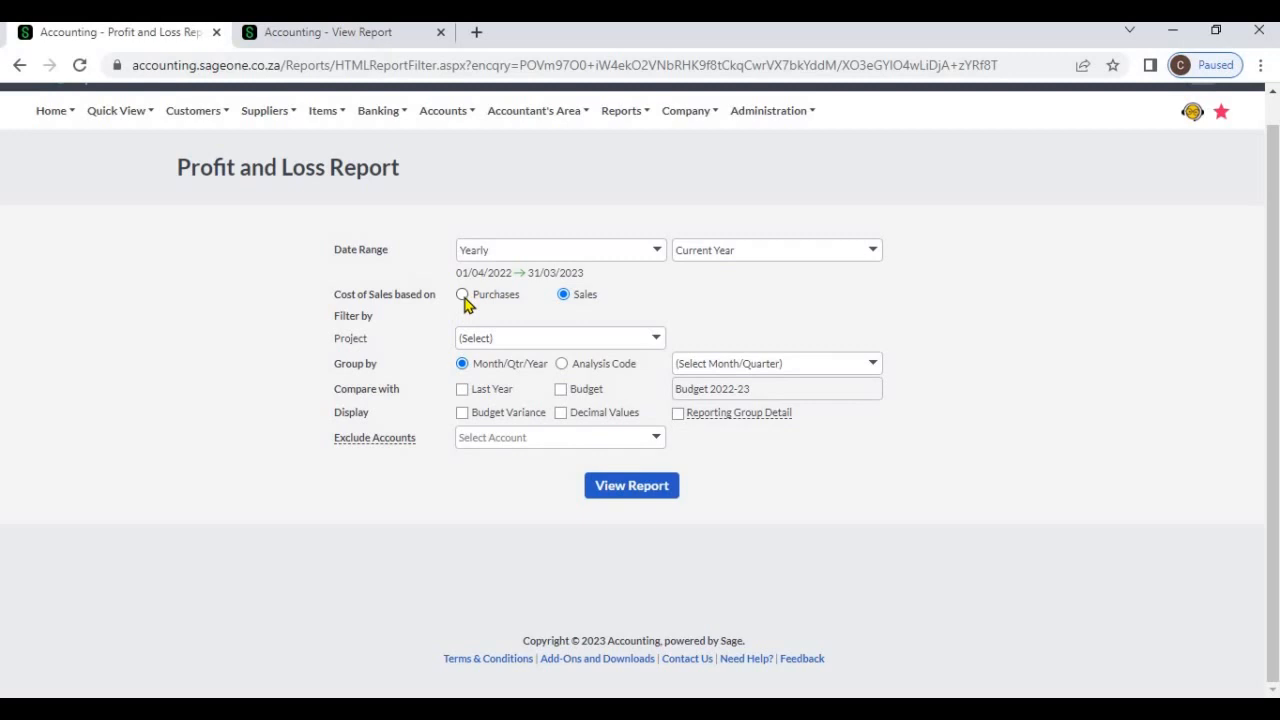
Base the cost of sales on Purchases, generate the report and review it from sales to net profit
{"action": "left_click", "coordinate": [463, 296]}
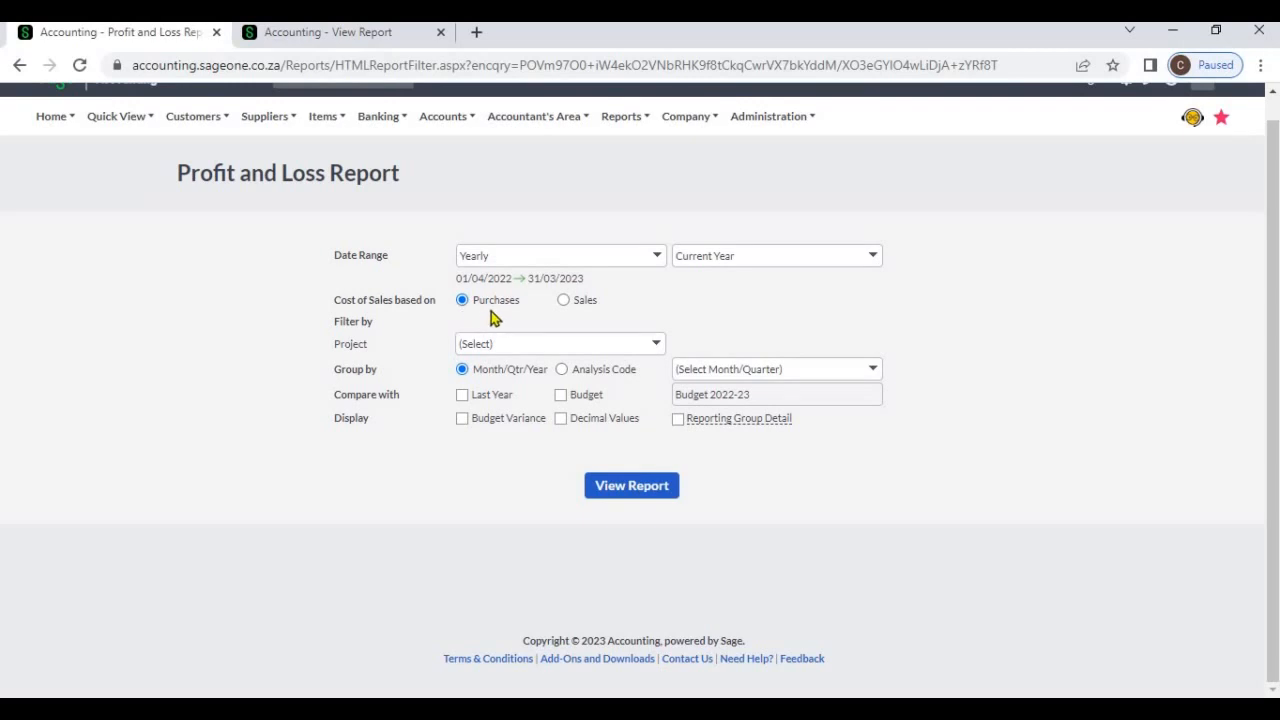
{"action": "left_click", "coordinate": [610, 486]}
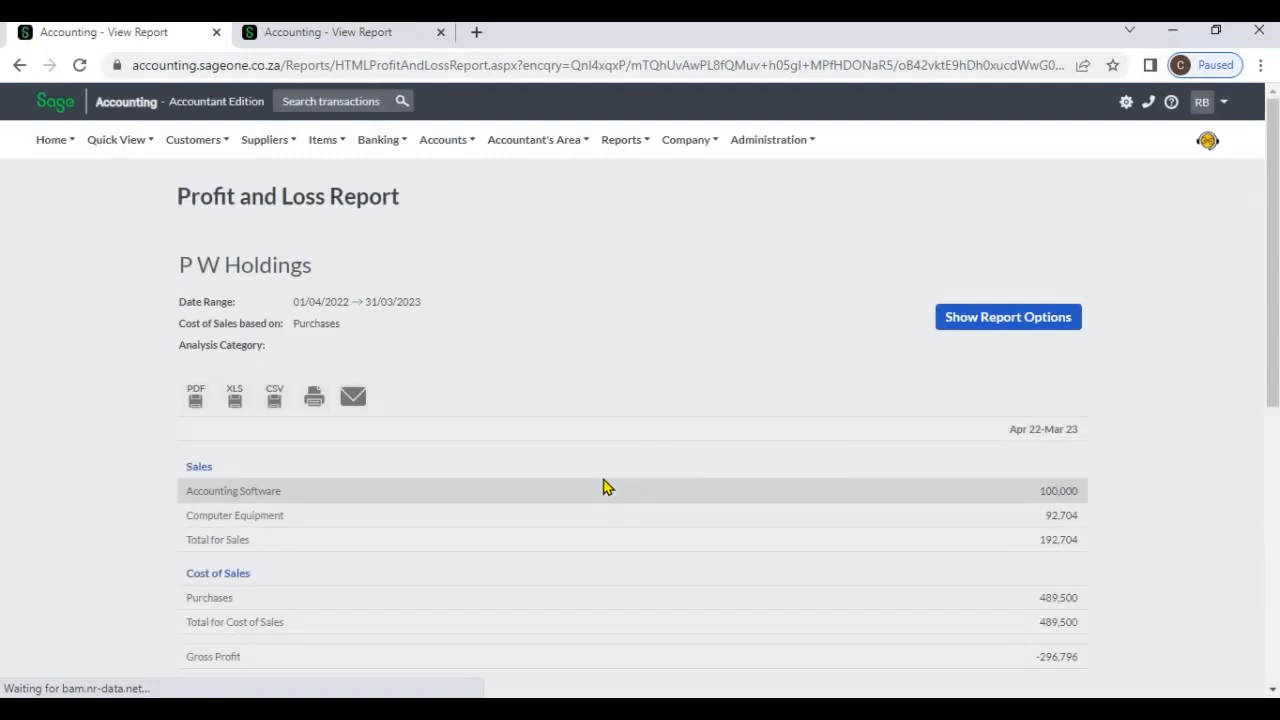
{"action": "scroll", "coordinate": [457, 383], "scroll_direction": "down", "scroll_amount": 1}
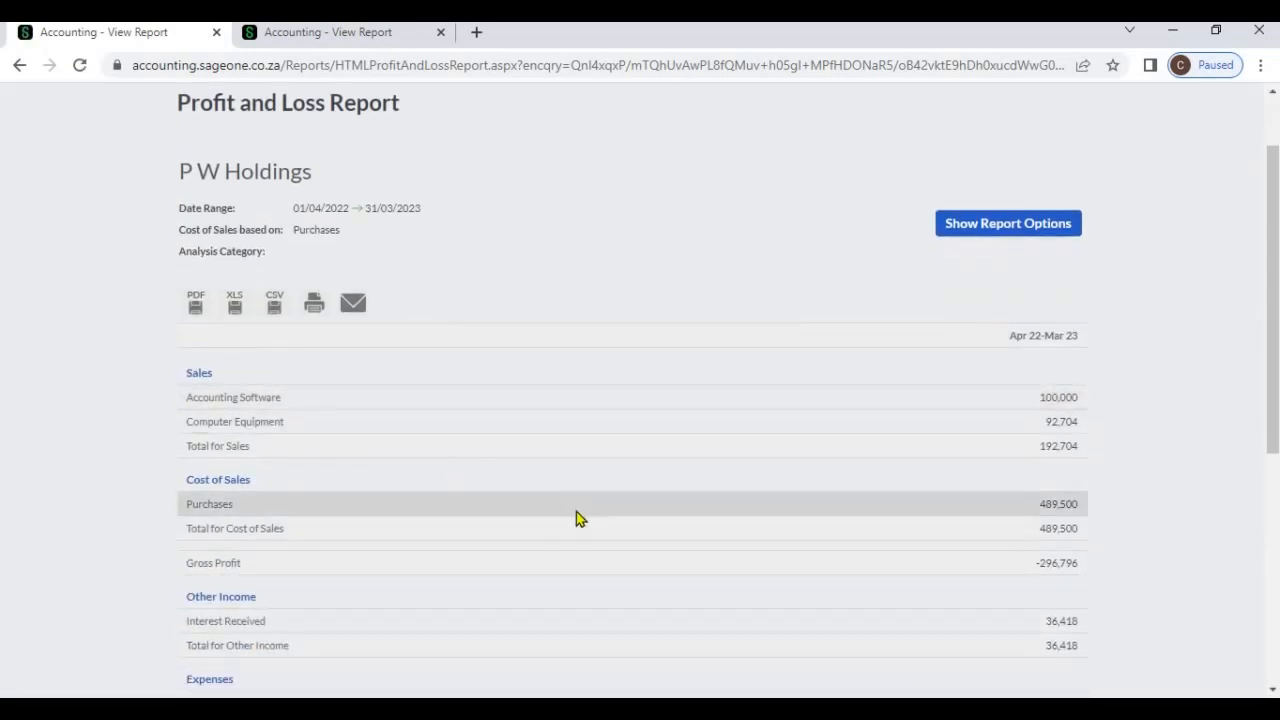
{"action": "scroll", "coordinate": [372, 428], "scroll_direction": "down", "scroll_amount": 1}
{"action": "scroll", "coordinate": [372, 428], "scroll_direction": "down", "scroll_amount": 1}
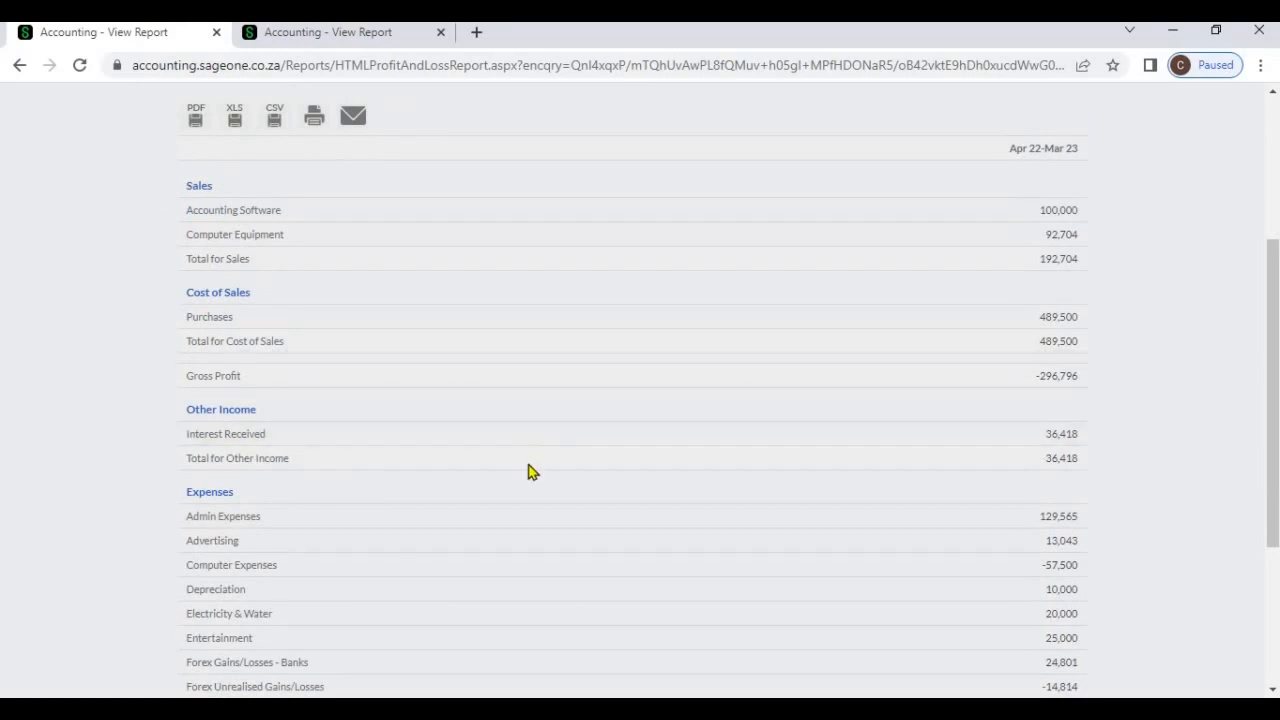
{"action": "scroll", "coordinate": [503, 495], "scroll_direction": "down", "scroll_amount": 3}
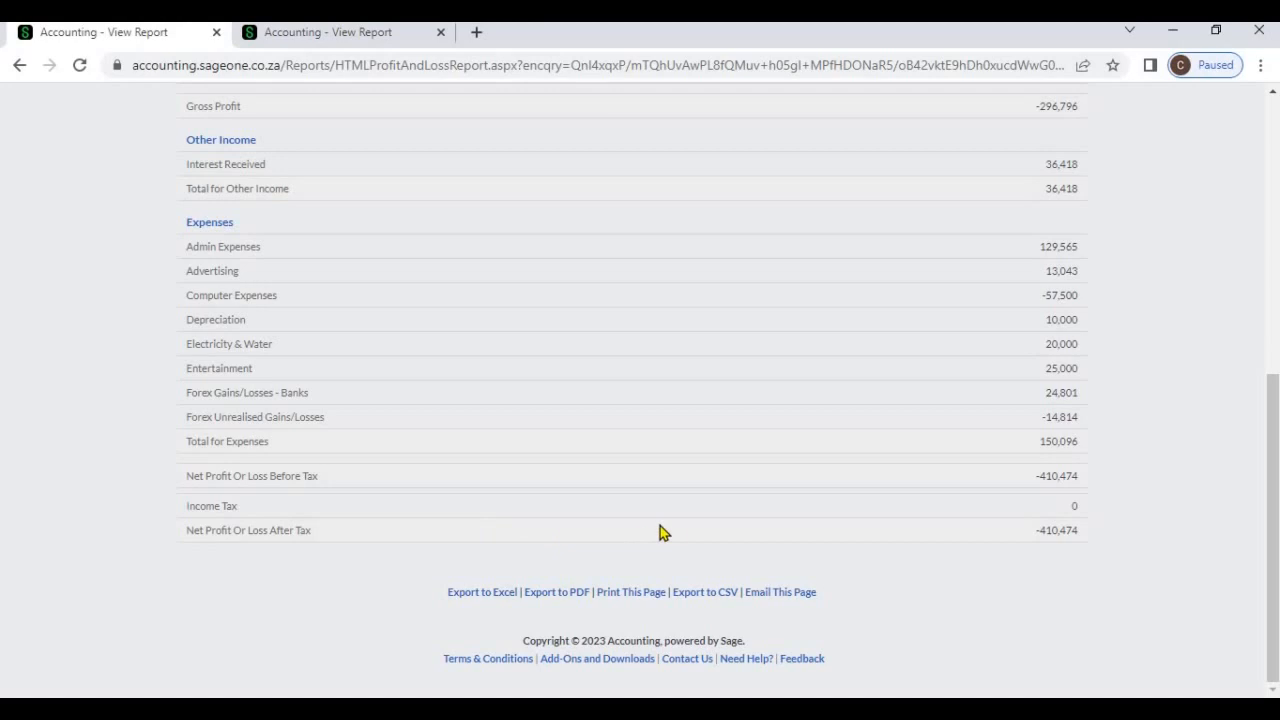
{"action": "scroll", "coordinate": [660, 532], "scroll_direction": "up", "scroll_amount": 5}
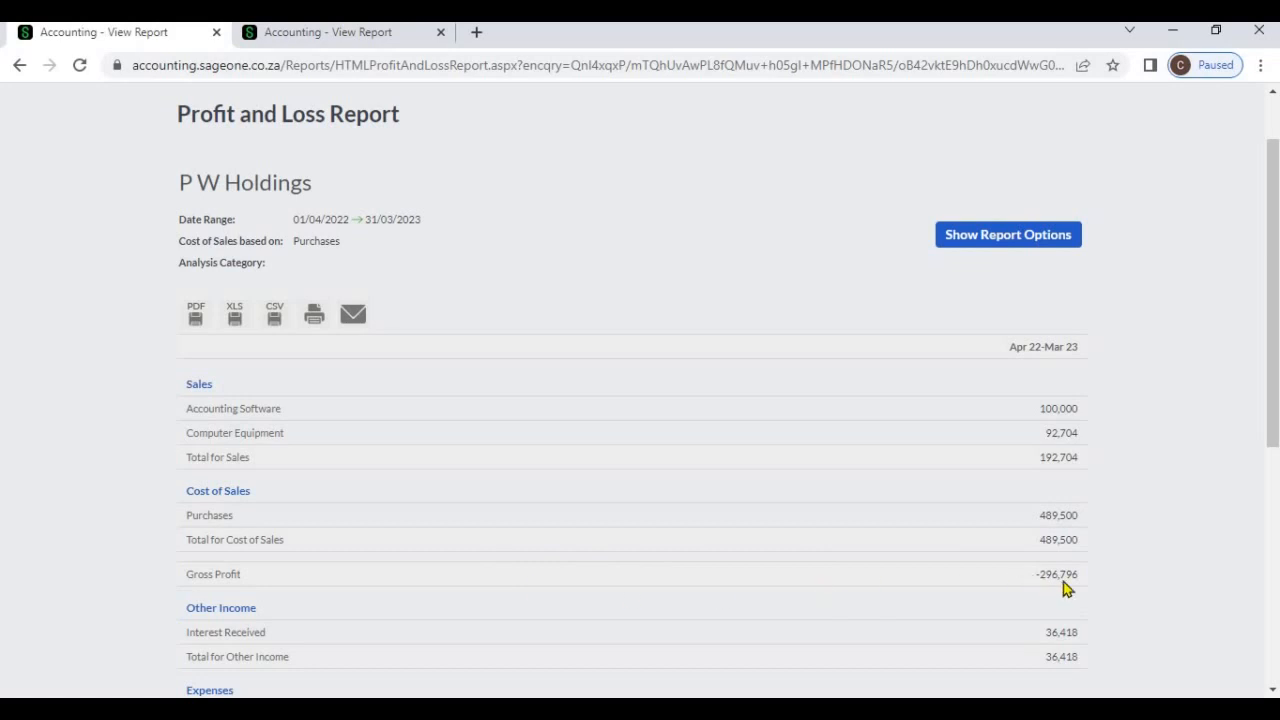
Base the cost of sales on Sales, refresh the report and review its cost of sales and gross profit
{"action": "left_click", "coordinate": [979, 240]}
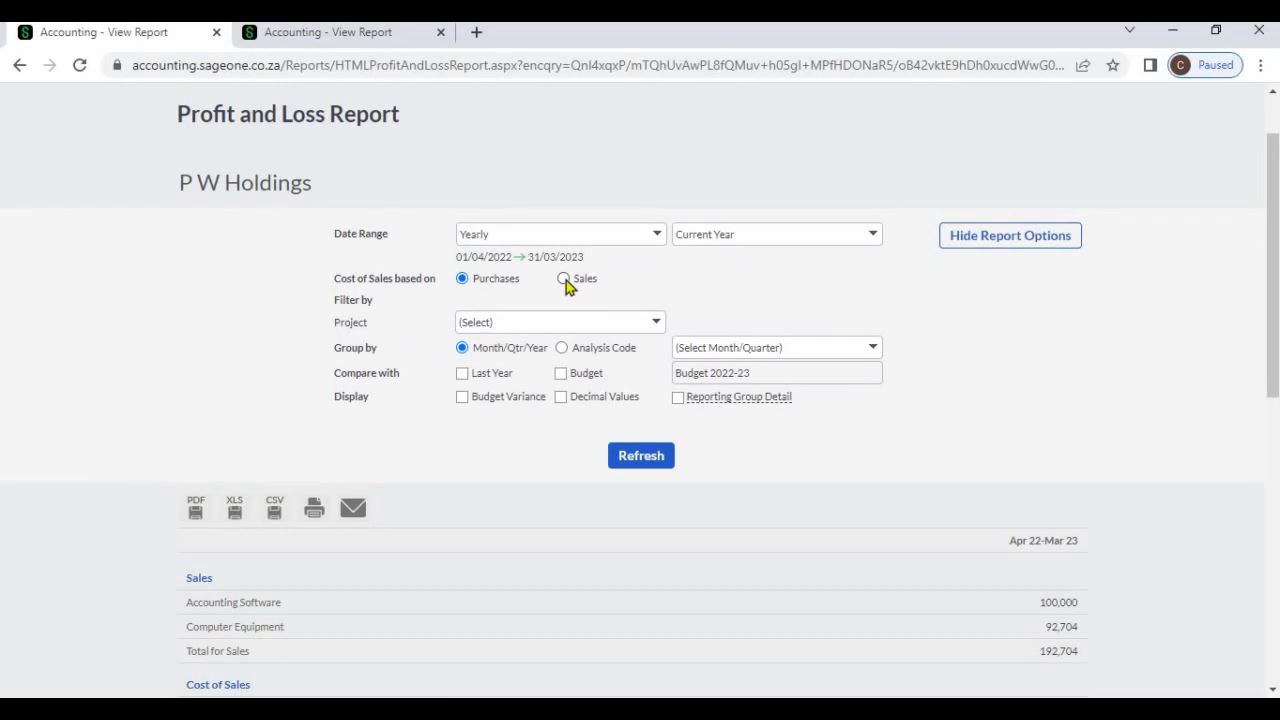
{"action": "left_click", "coordinate": [564, 279]}
{"action": "left_click", "coordinate": [652, 464]}
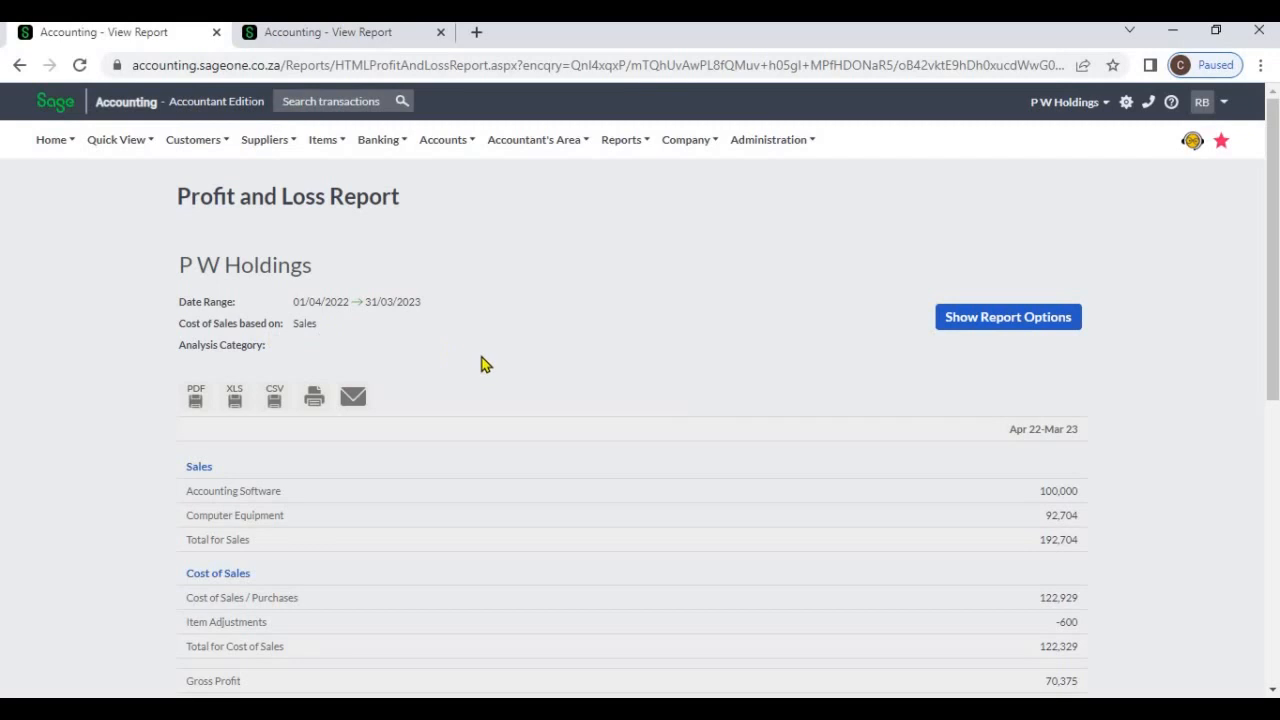
{"action": "scroll", "coordinate": [488, 430], "scroll_direction": "down", "scroll_amount": 1}
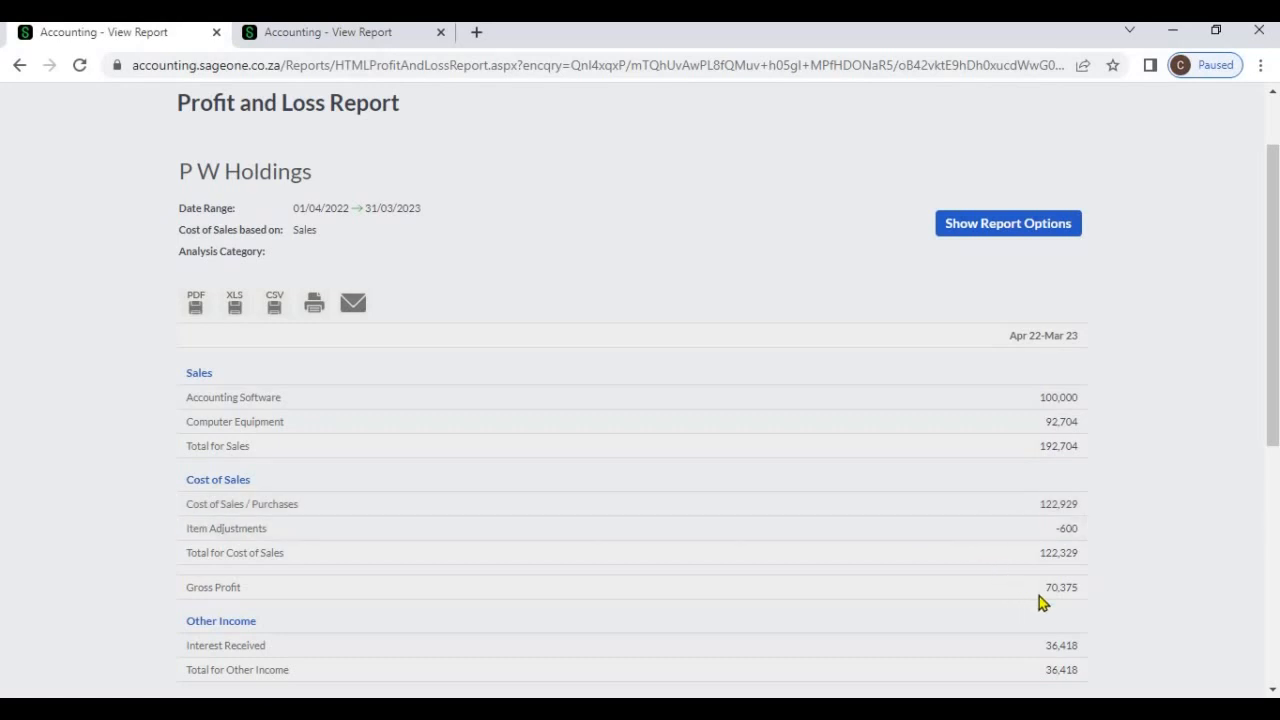
Run the report for the current quarter grouped by Month and review the monthly columns
{"action": "left_click", "coordinate": [989, 244]}
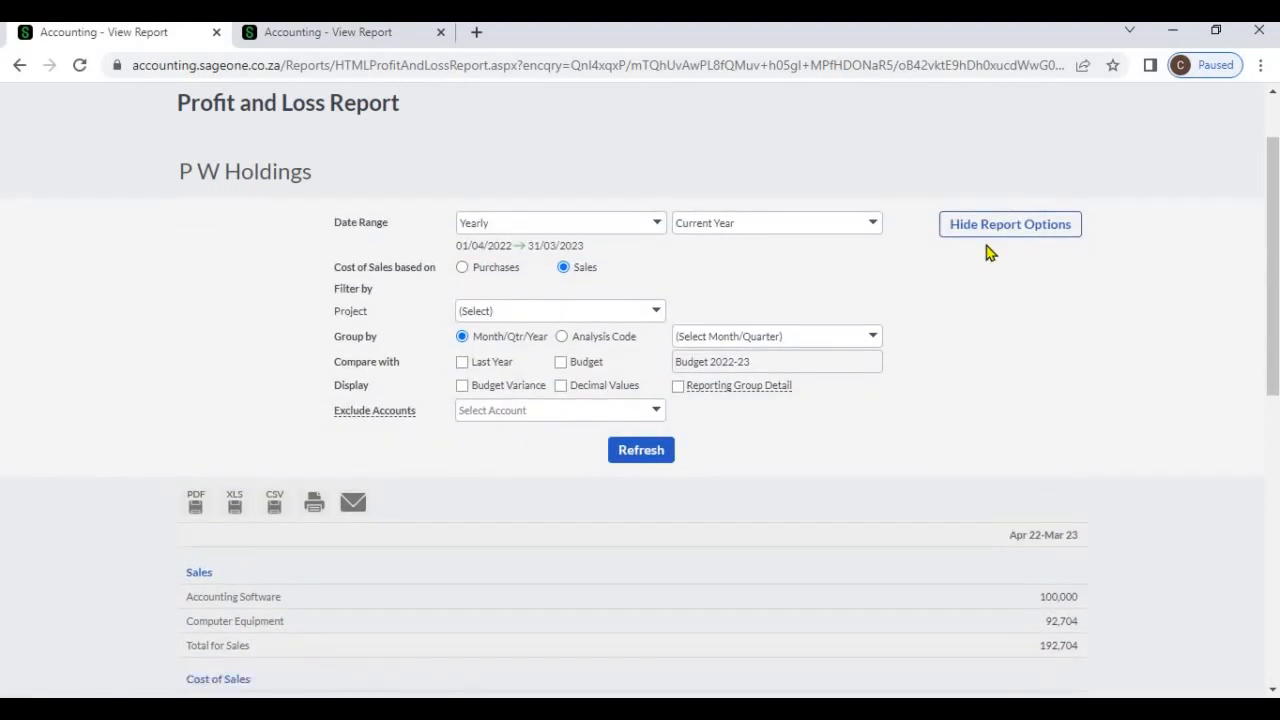
{"action": "left_click", "coordinate": [658, 226]}
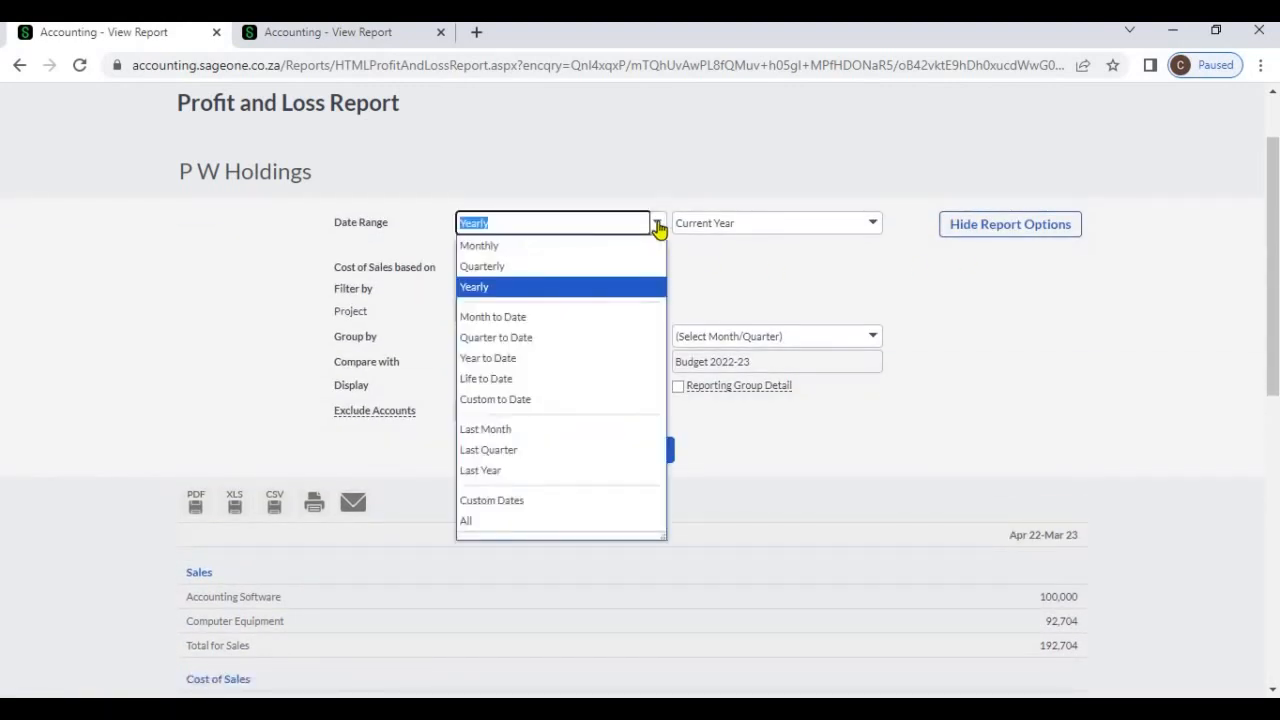
{"action": "left_click", "coordinate": [635, 272]}
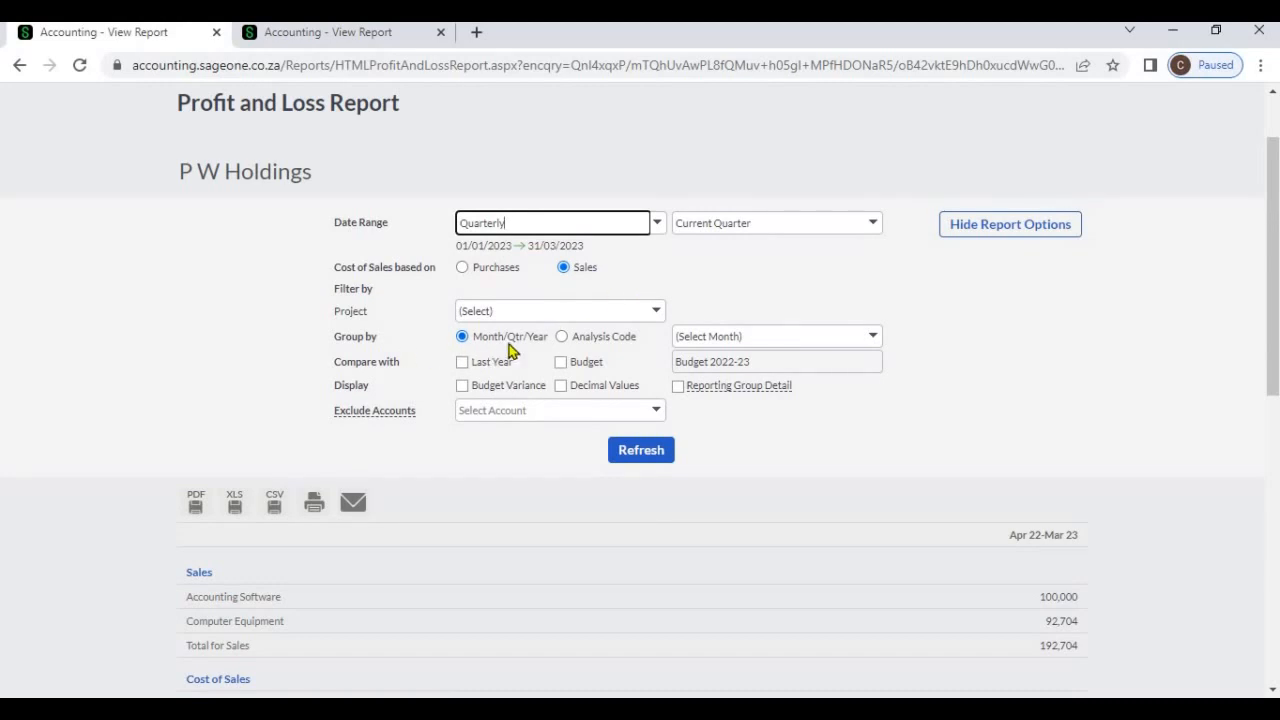
{"action": "left_click", "coordinate": [874, 339]}
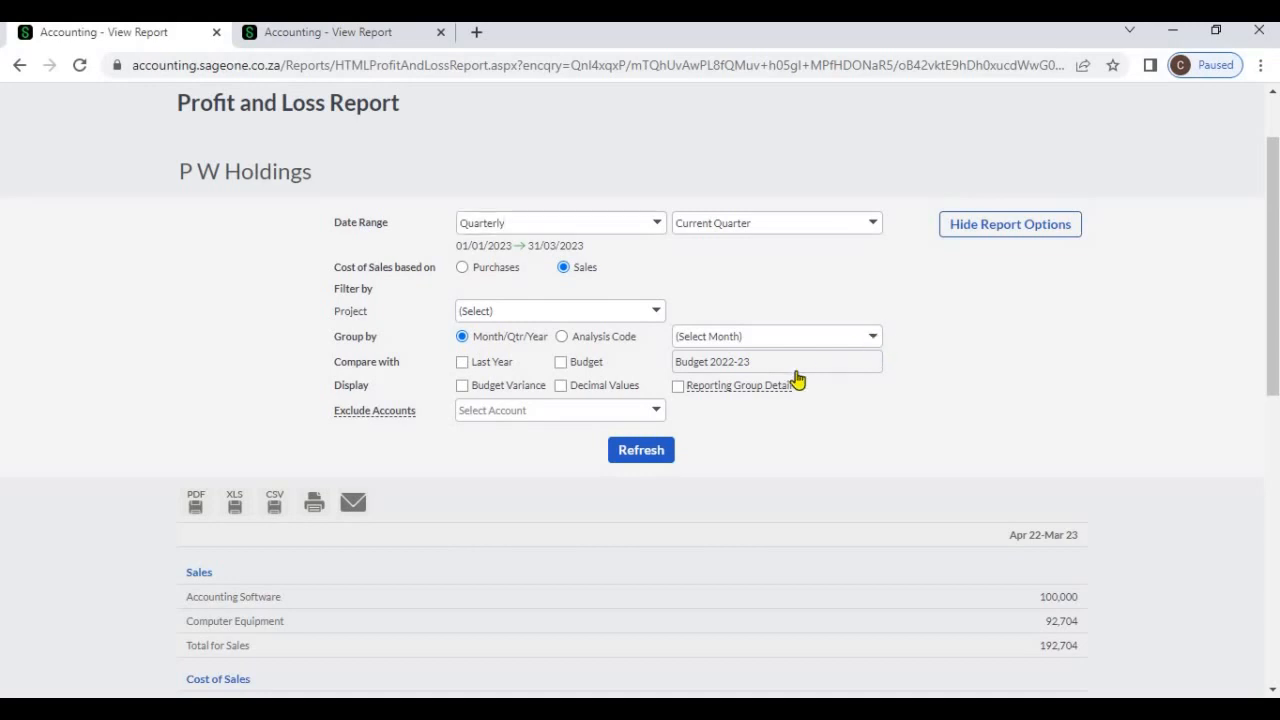
{"action": "left_click", "coordinate": [792, 383]}
{"action": "left_click", "coordinate": [641, 452]}
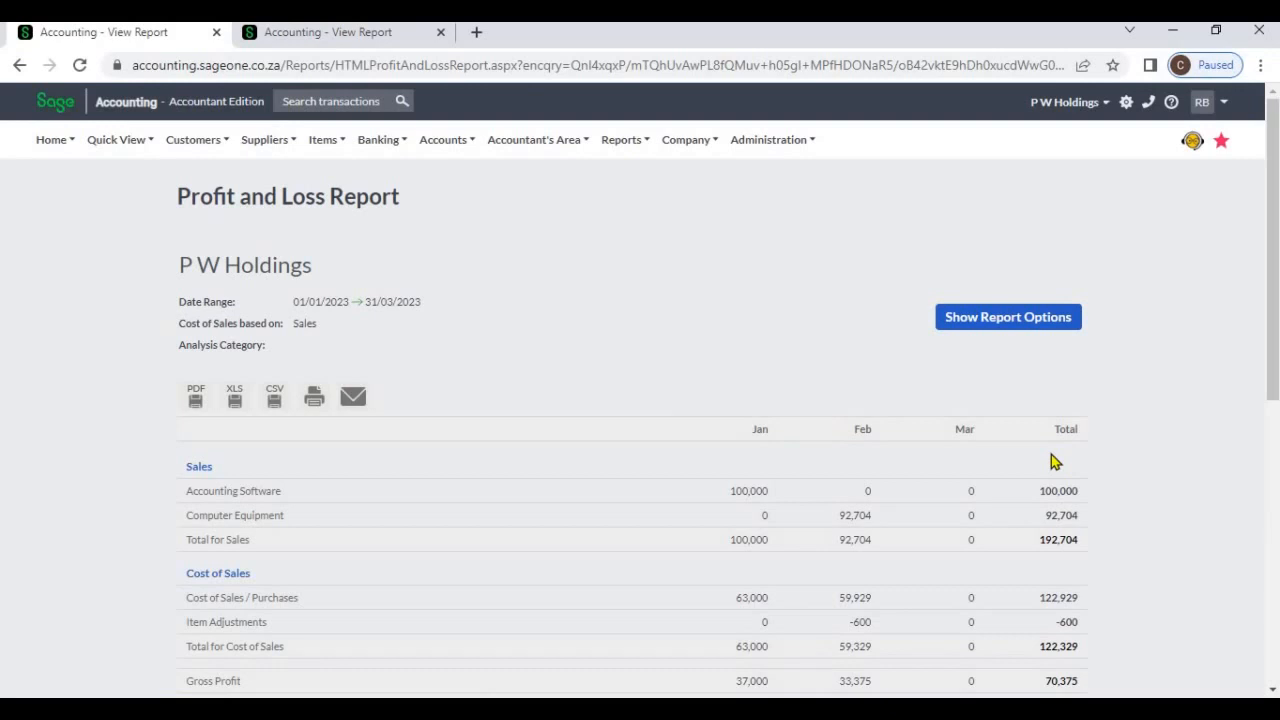
{"action": "scroll", "coordinate": [1051, 461], "scroll_direction": "down", "scroll_amount": 6}
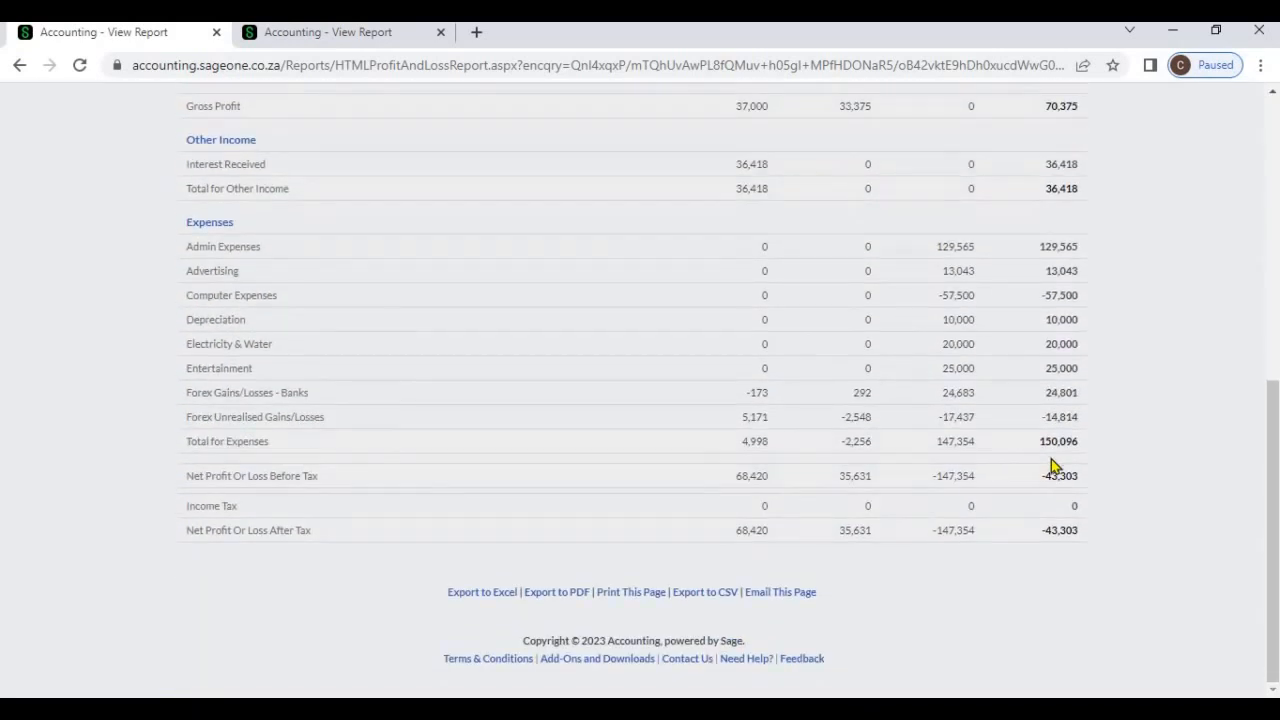
{"action": "scroll", "coordinate": [1030, 440], "scroll_direction": "up", "scroll_amount": 10}
Run the report for the current year grouped by Month and look across all its monthly columns
{"action": "left_click", "coordinate": [960, 330]}
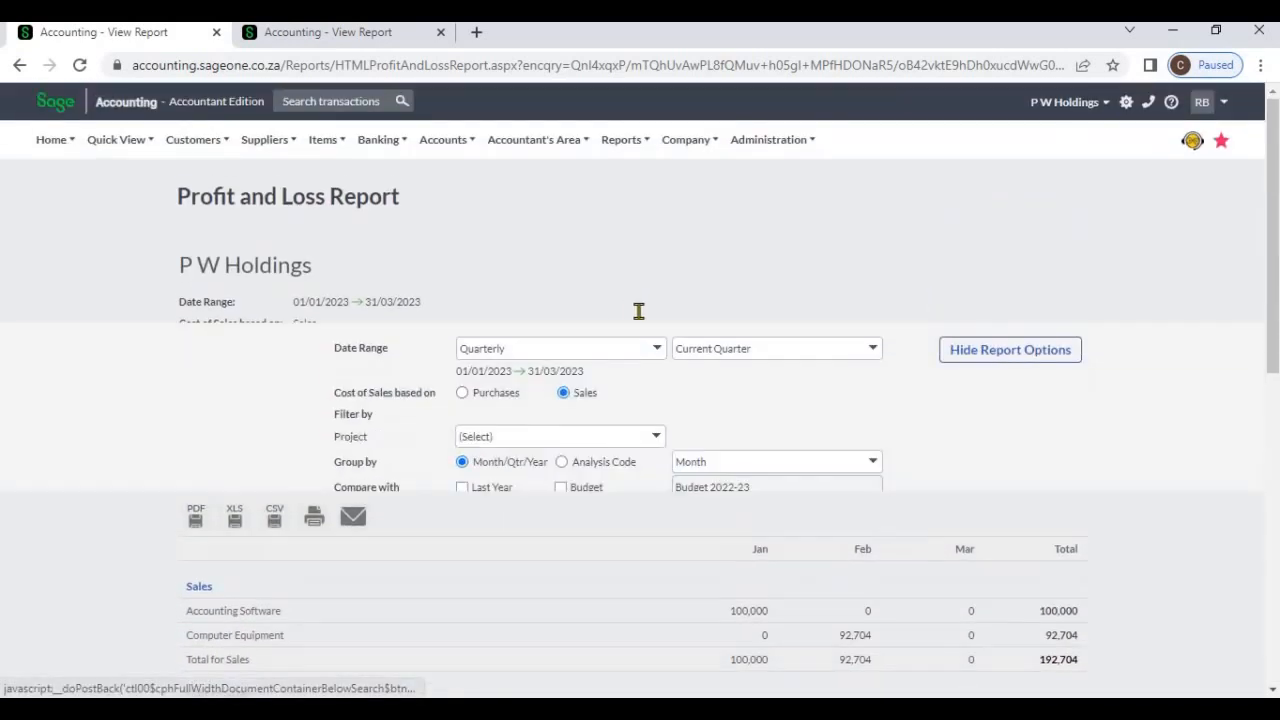
{"action": "left_click", "coordinate": [652, 317]}
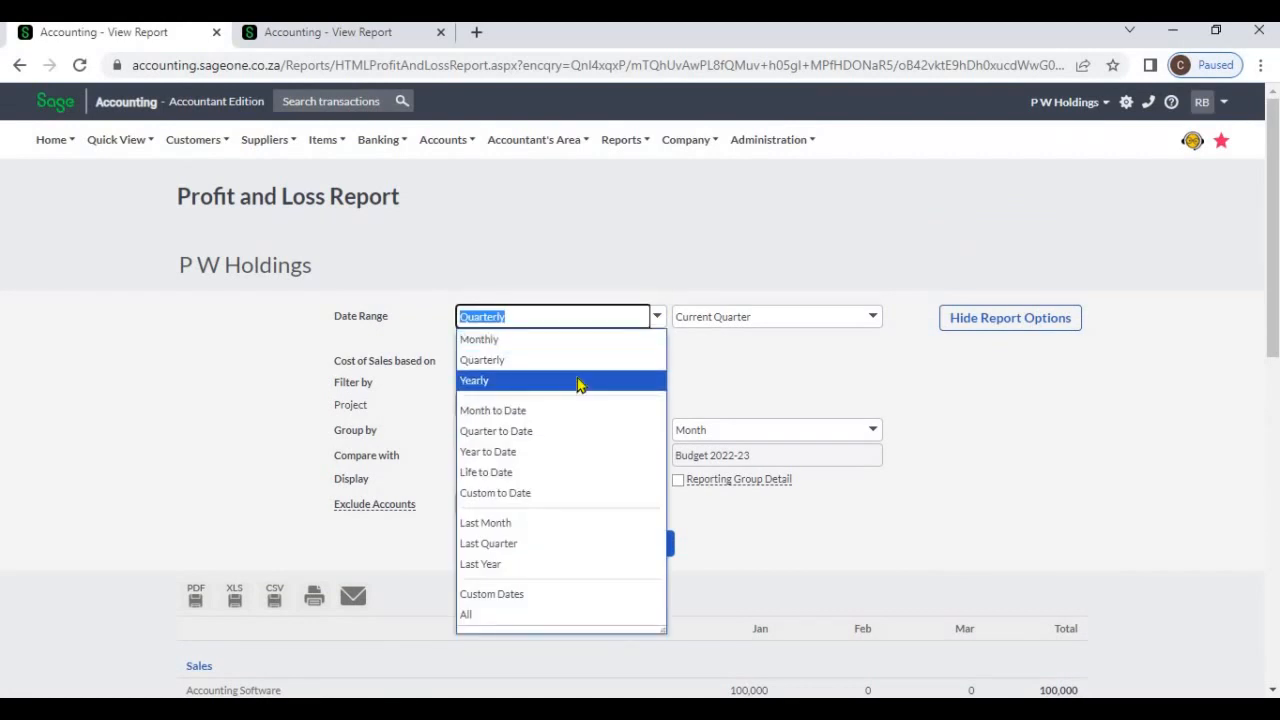
{"action": "left_click", "coordinate": [578, 381]}
{"action": "left_click", "coordinate": [876, 437]}
{"action": "left_click", "coordinate": [814, 469]}
{"action": "left_click", "coordinate": [660, 543]}
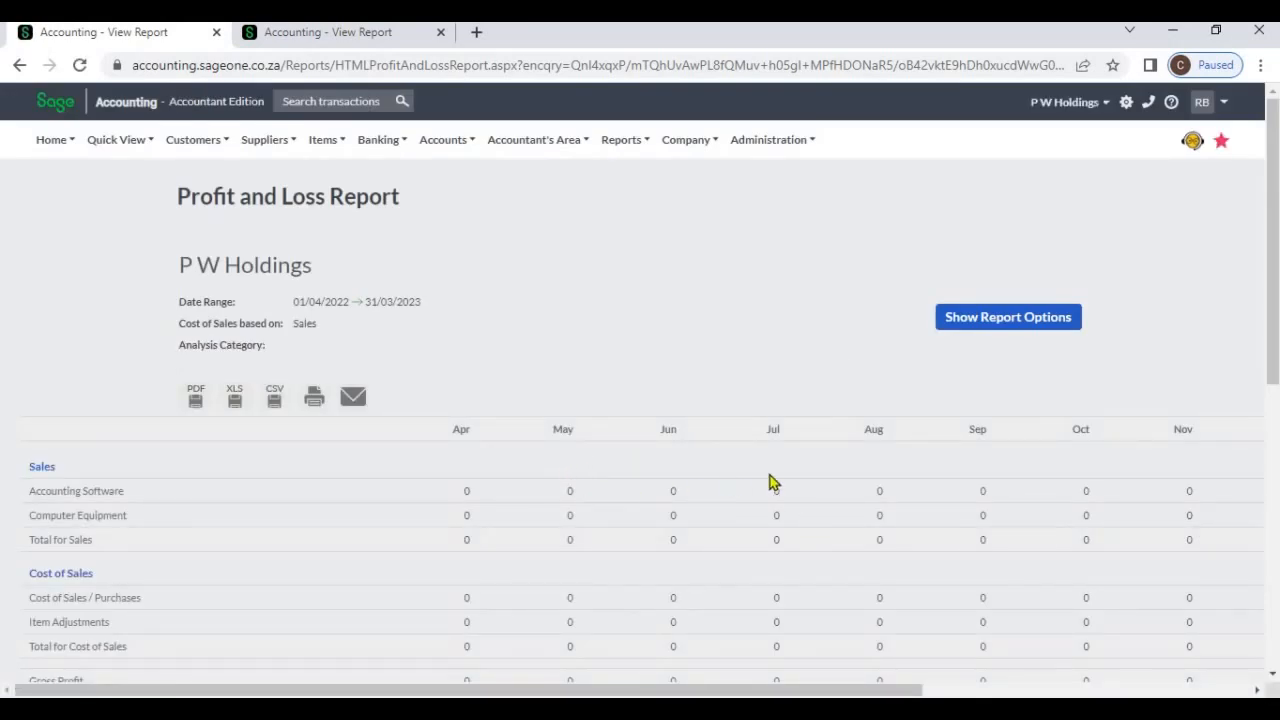
{"action": "left_click_drag", "start_coordinate": [915, 690], "coordinate": [1243, 690]}
{"action": "left_click_drag", "start_coordinate": [767, 693], "coordinate": [934, 371]}
Regroup the current-year report by Quarter, refresh it and review the figures down to net profit
{"action": "left_click", "coordinate": [955, 318]}
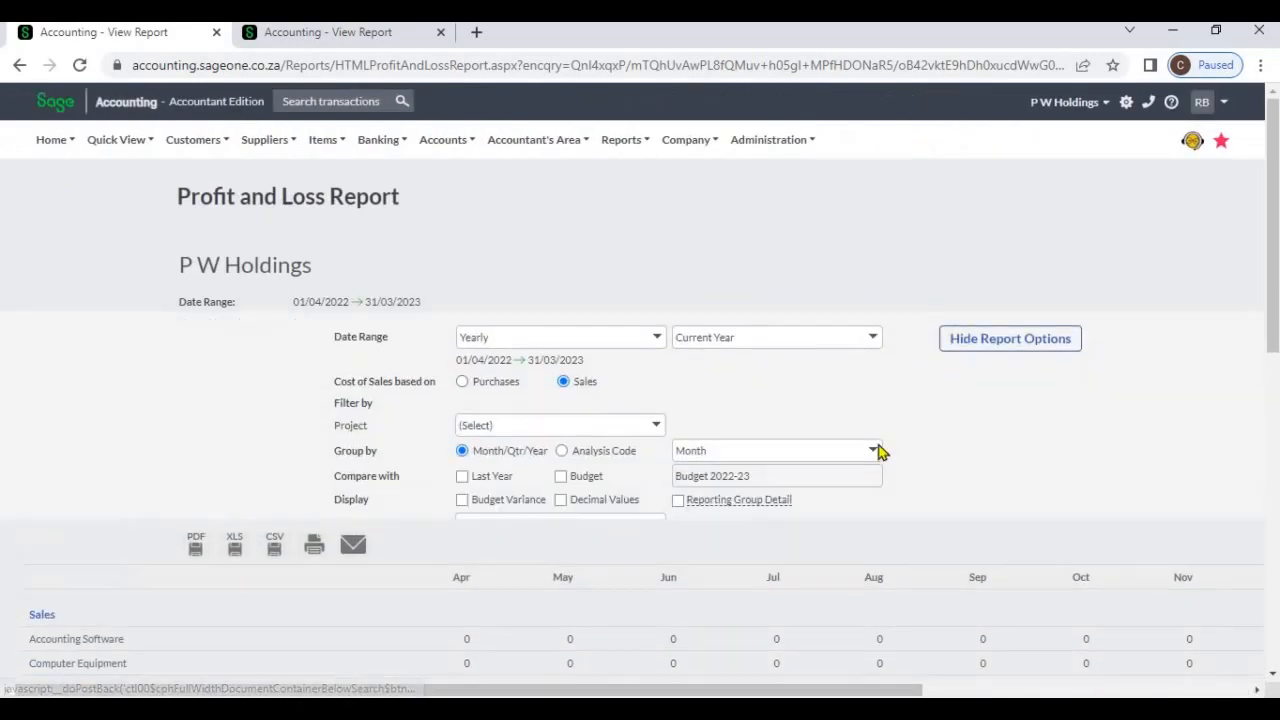
{"action": "left_click", "coordinate": [871, 432]}
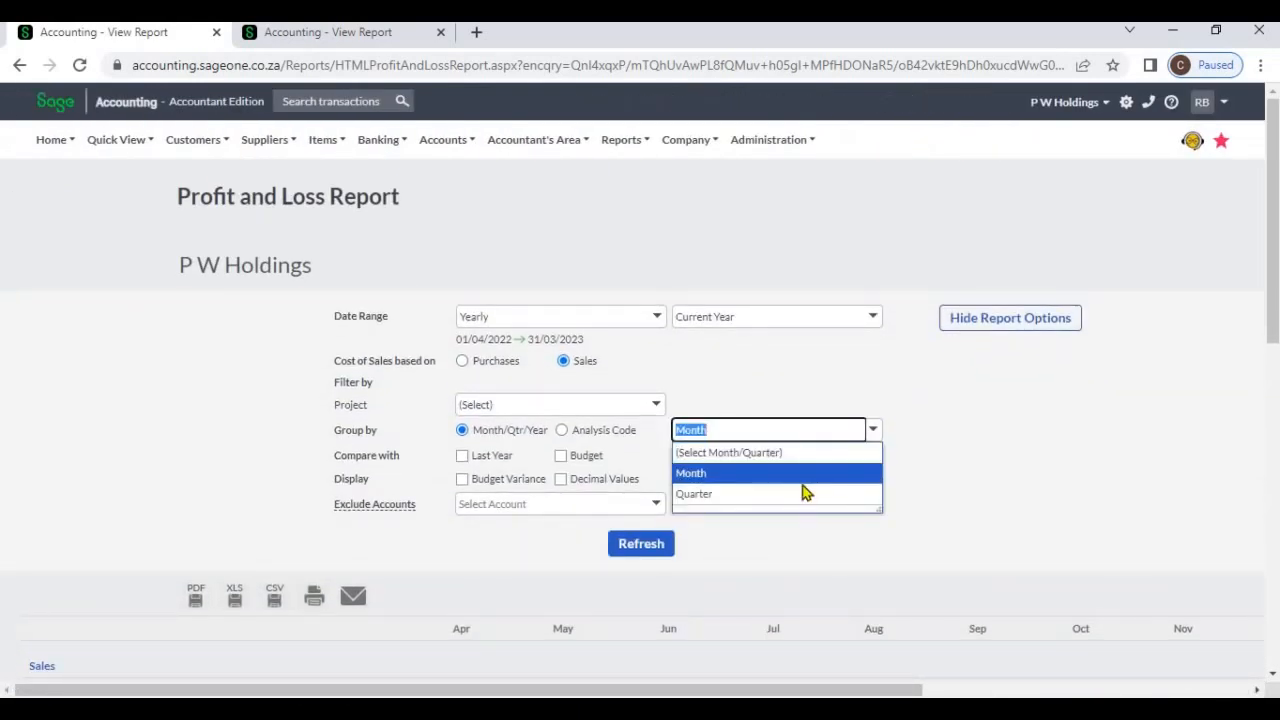
{"action": "left_click", "coordinate": [806, 494]}
{"action": "left_click", "coordinate": [658, 555]}
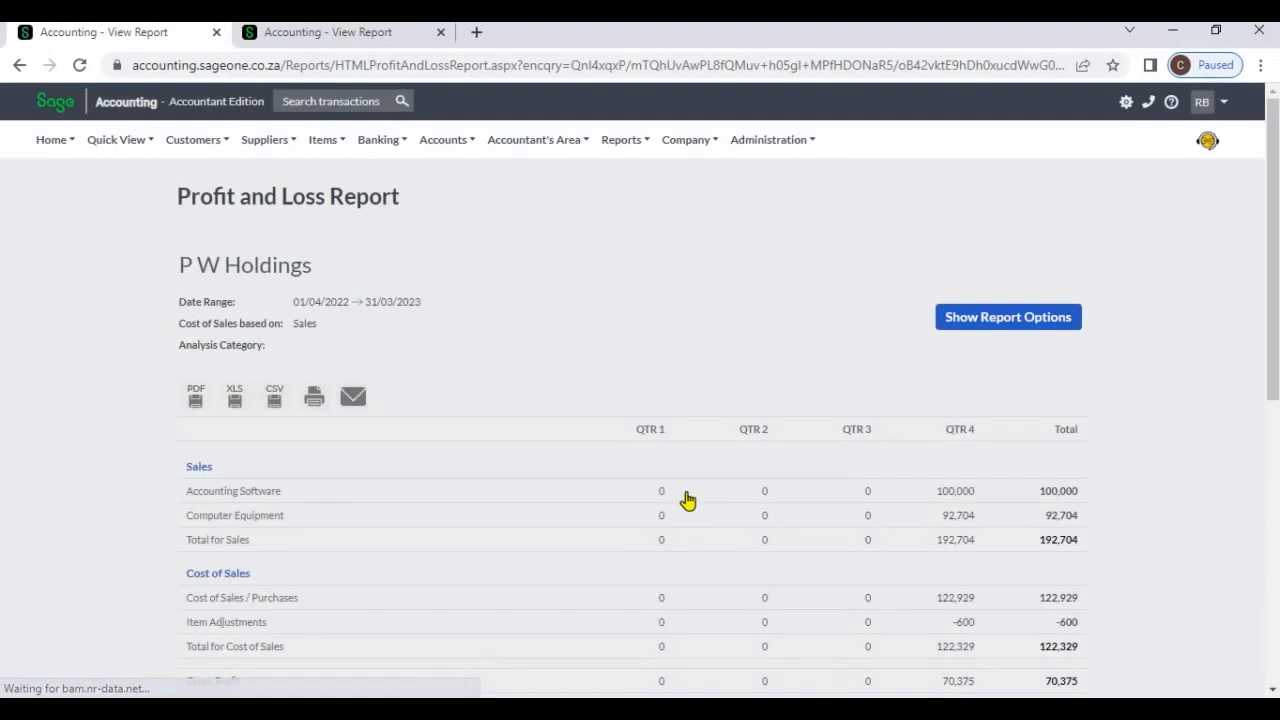
{"action": "scroll", "coordinate": [700, 510], "scroll_direction": "down", "scroll_amount": 3}
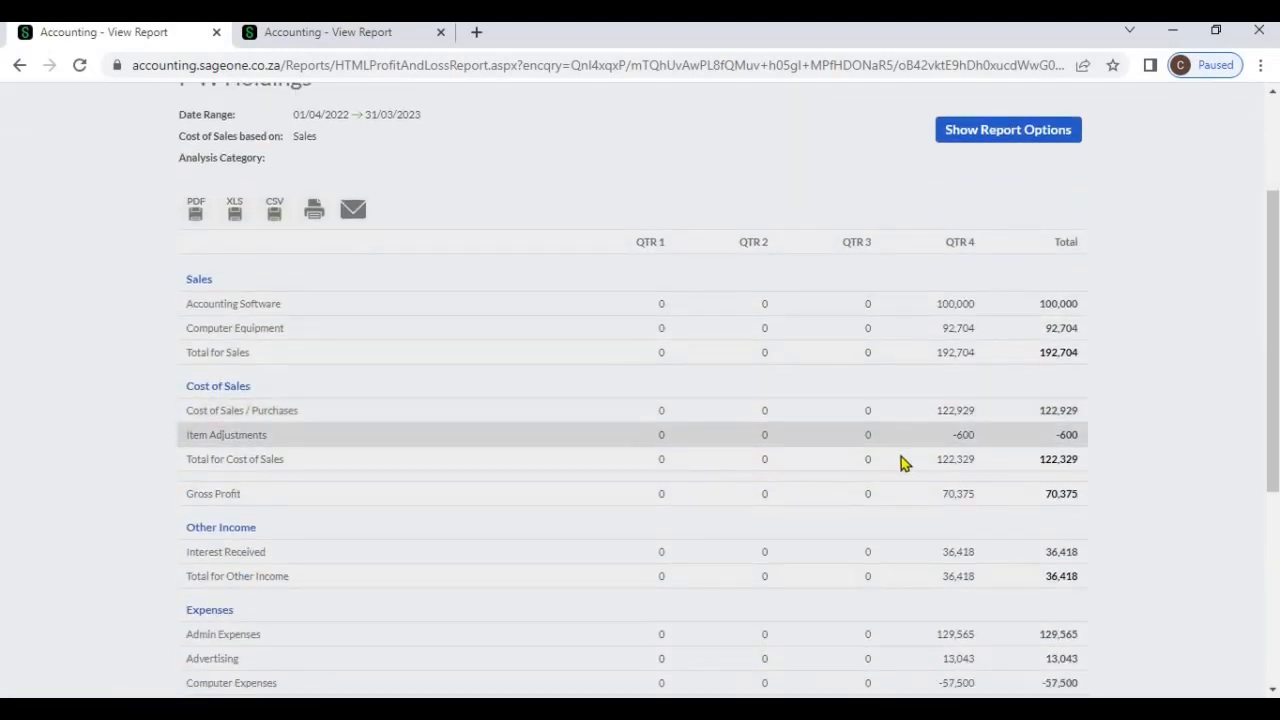
{"action": "scroll", "coordinate": [1034, 420], "scroll_direction": "down", "scroll_amount": 6}
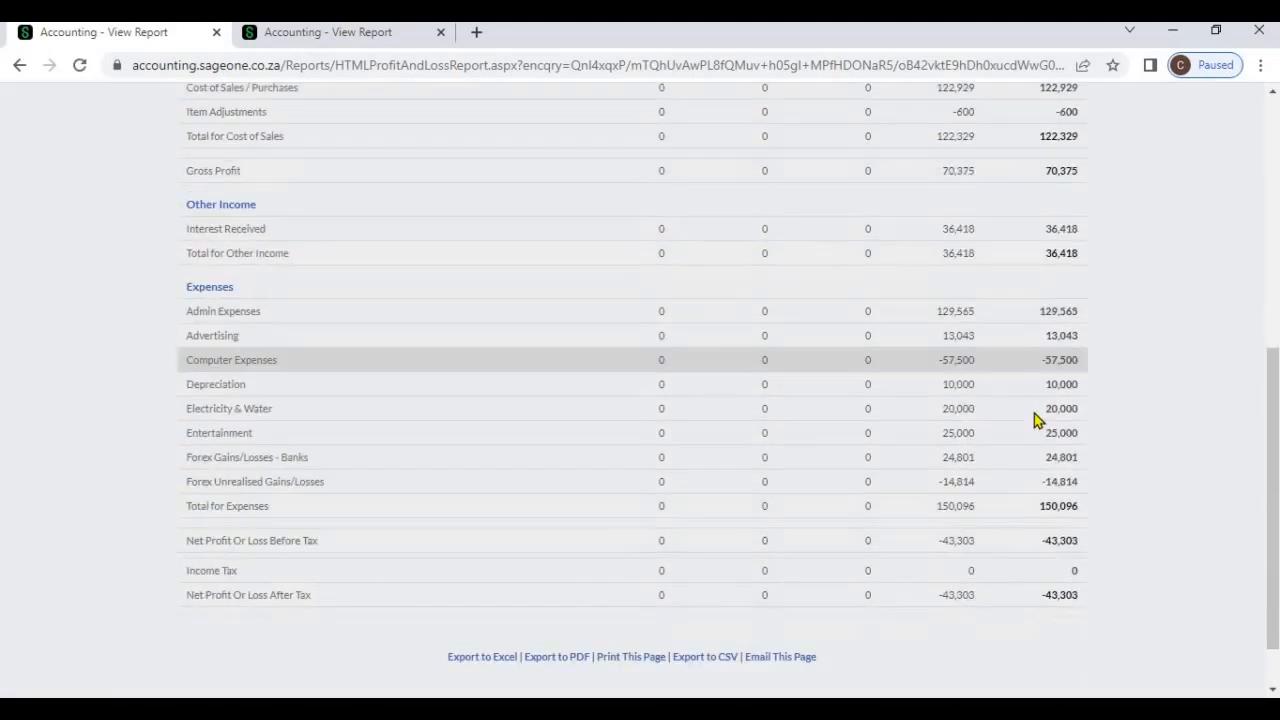
{"action": "scroll", "coordinate": [1000, 400], "scroll_direction": "up", "scroll_amount": 10}
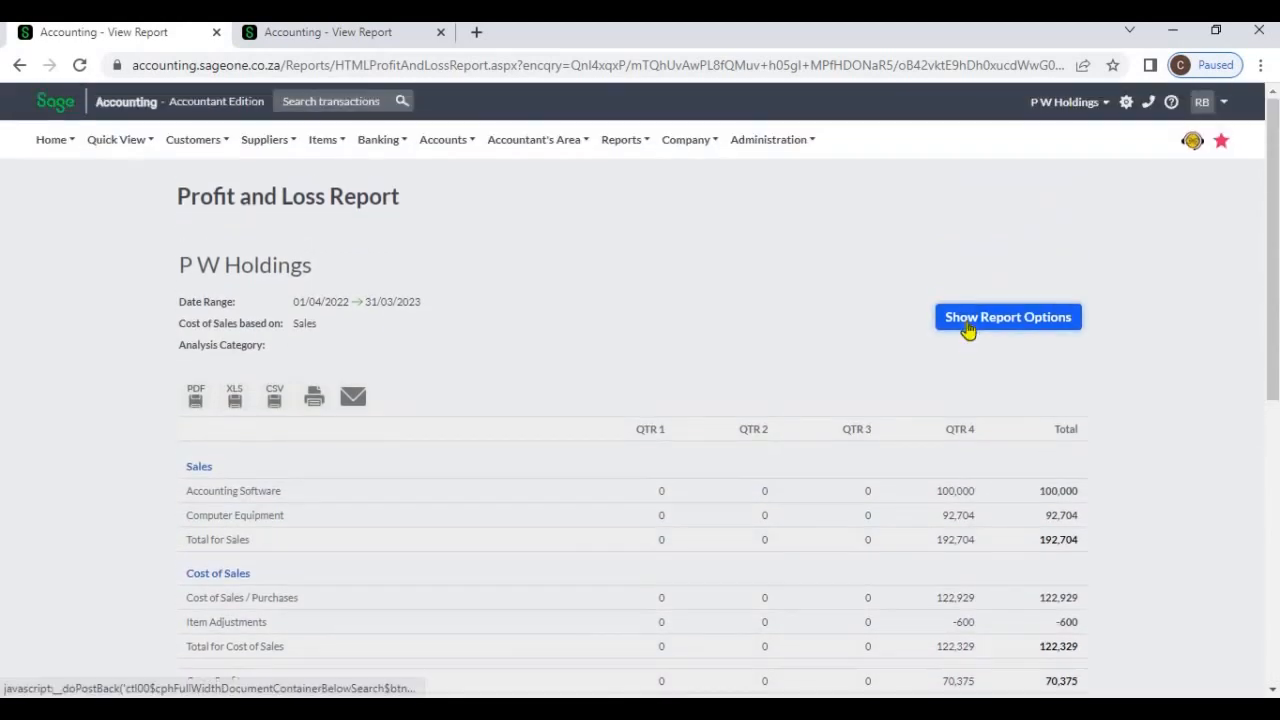
Set the date range to All, group by Yearly and refresh the report
{"action": "left_click", "coordinate": [968, 330]}
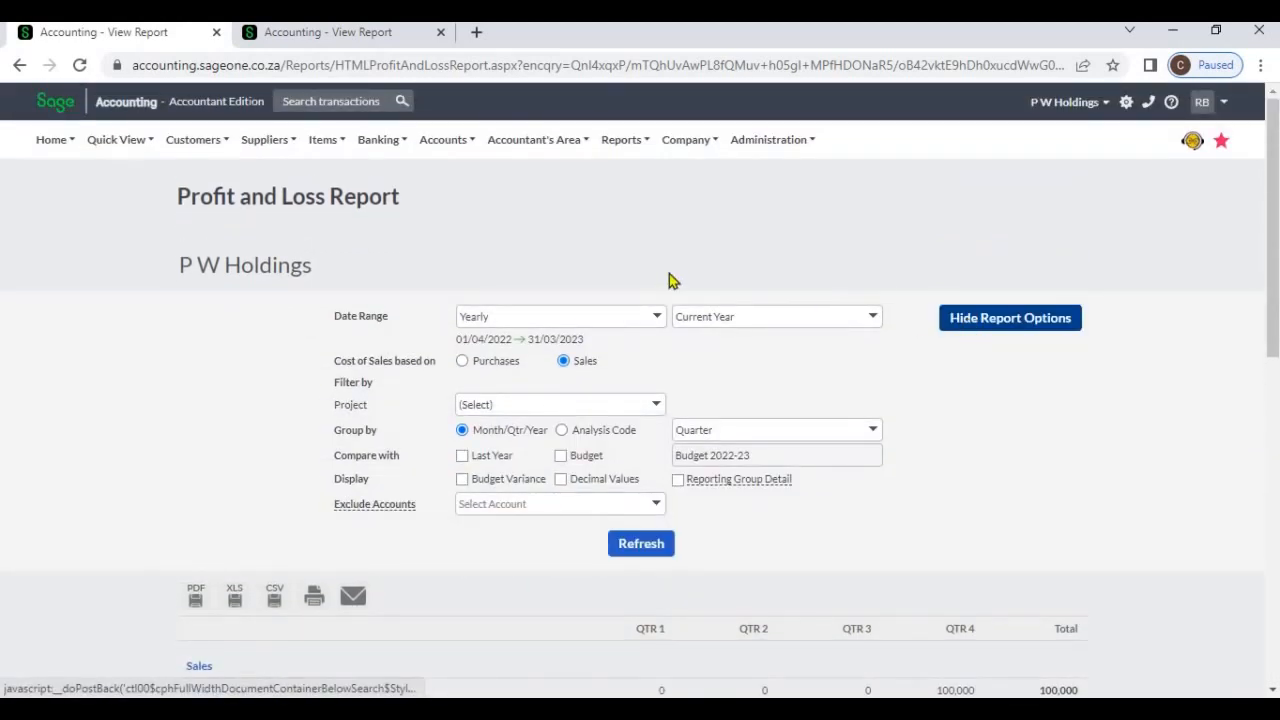
{"action": "left_click", "coordinate": [660, 320]}
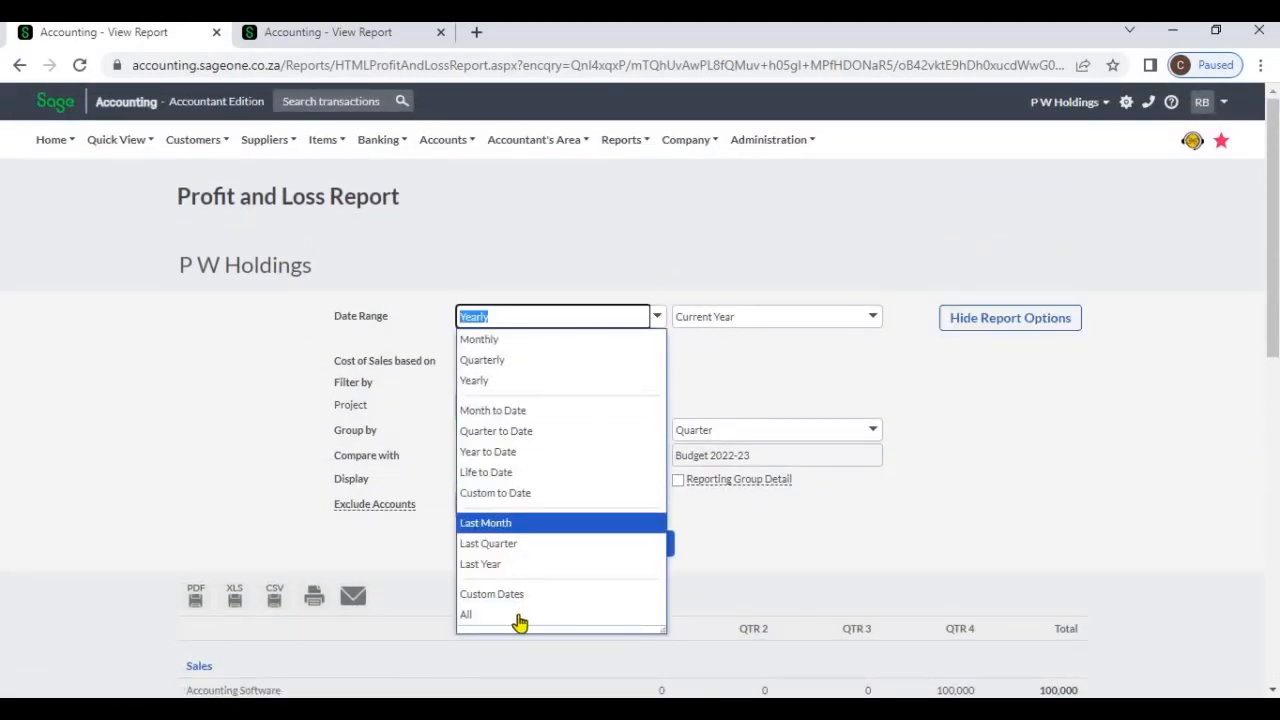
{"action": "left_click", "coordinate": [560, 614]}
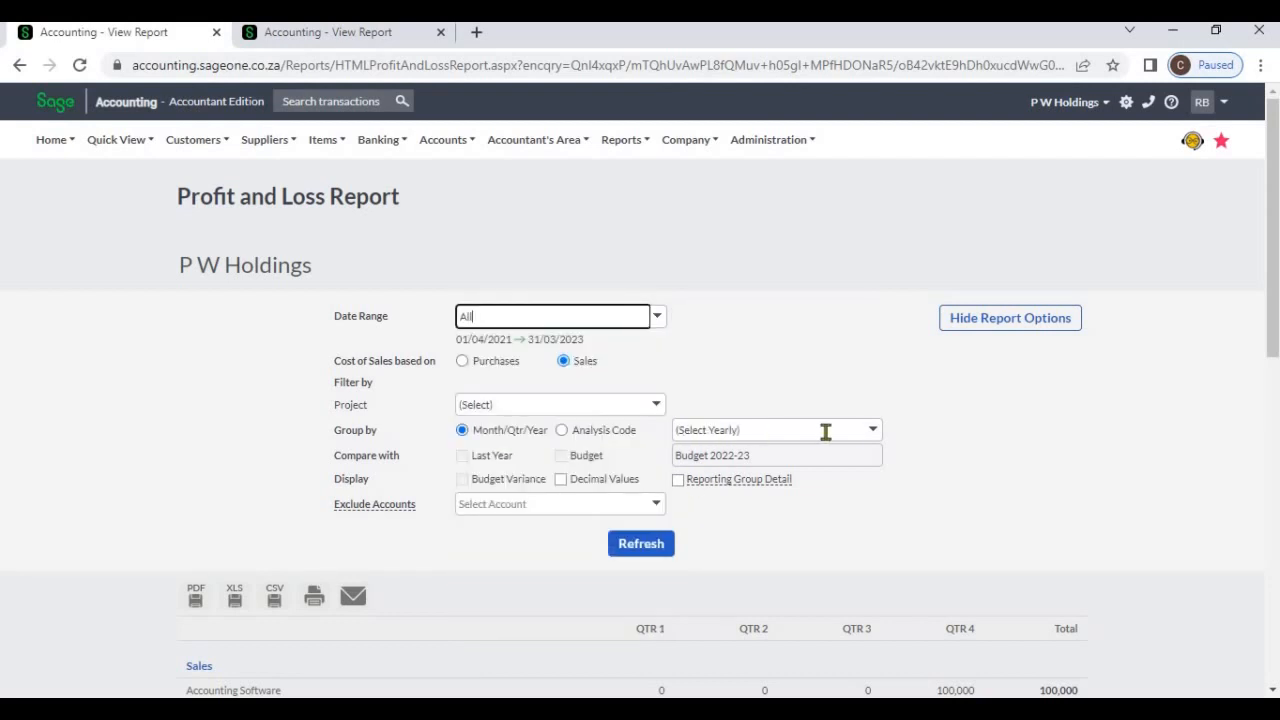
{"action": "left_click", "coordinate": [872, 430]}
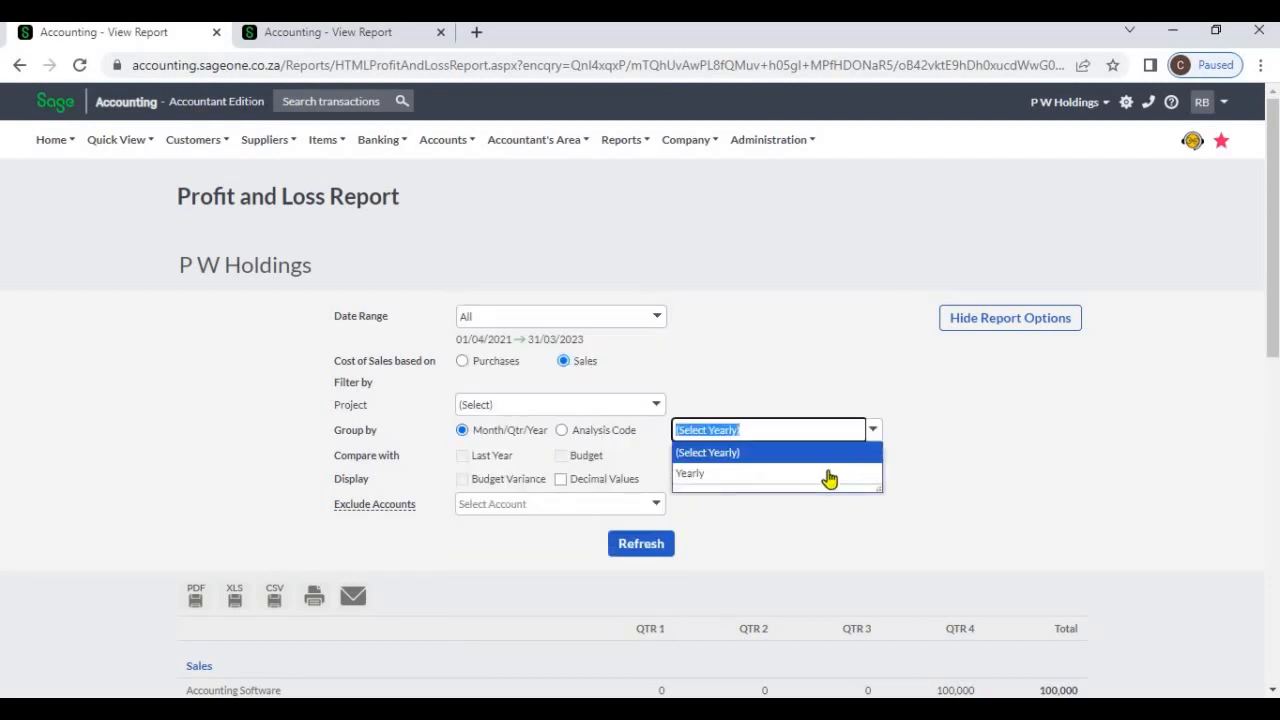
{"action": "left_click", "coordinate": [830, 476]}
{"action": "left_click", "coordinate": [655, 549]}
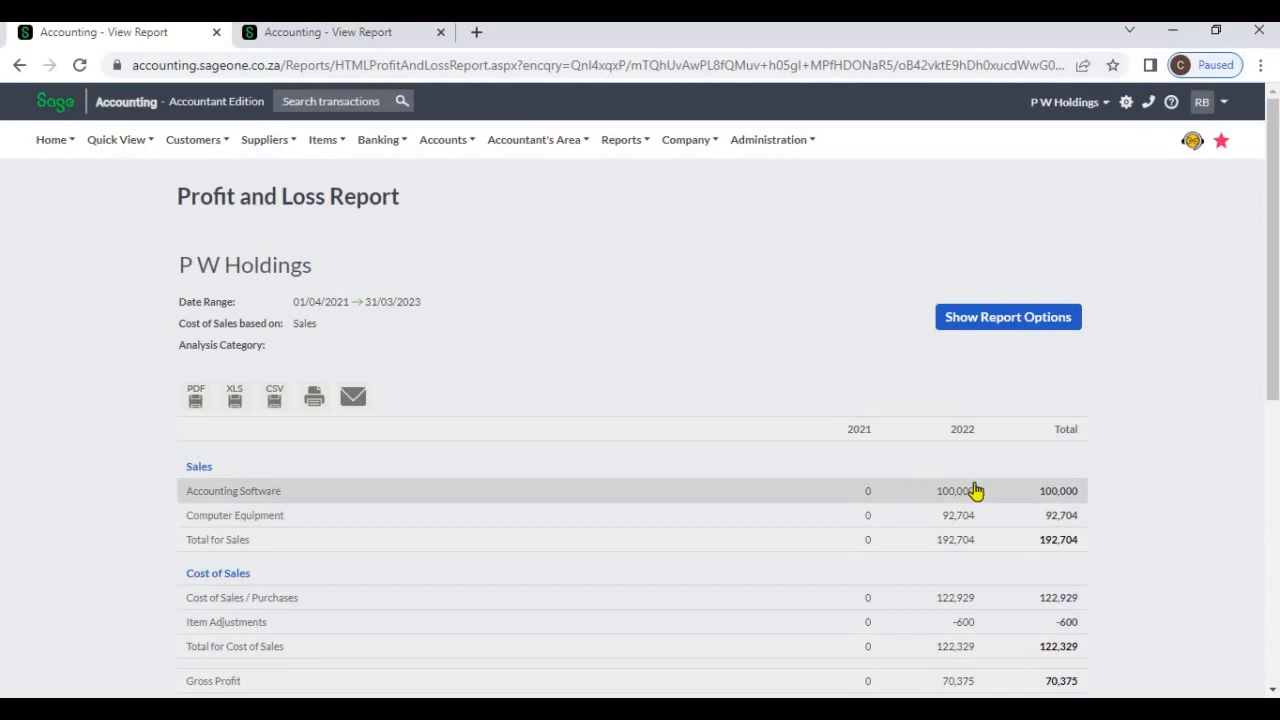
Filter the yearly Profit and Loss report by Project 1, refresh it and review the figures down to net profit
{"action": "scroll", "coordinate": [980, 505], "scroll_direction": "down", "scroll_amount": 5}
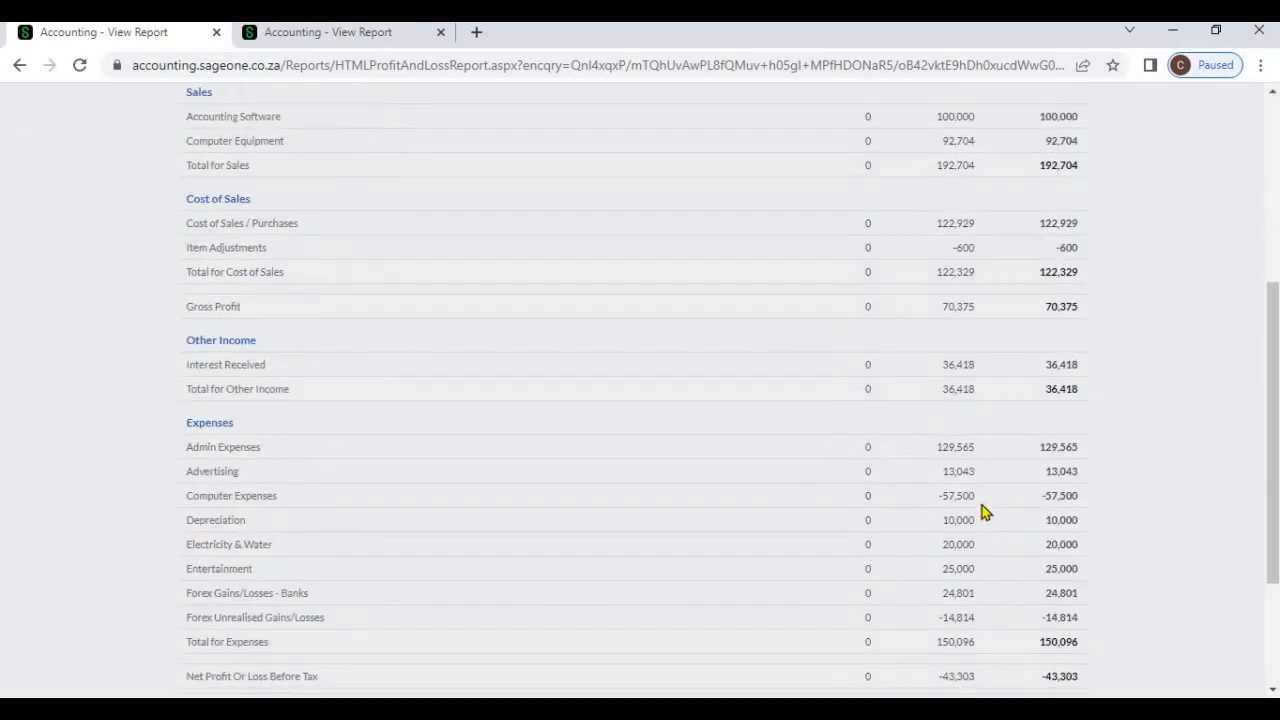
{"action": "scroll", "coordinate": [996, 450], "scroll_direction": "up", "scroll_amount": 6}
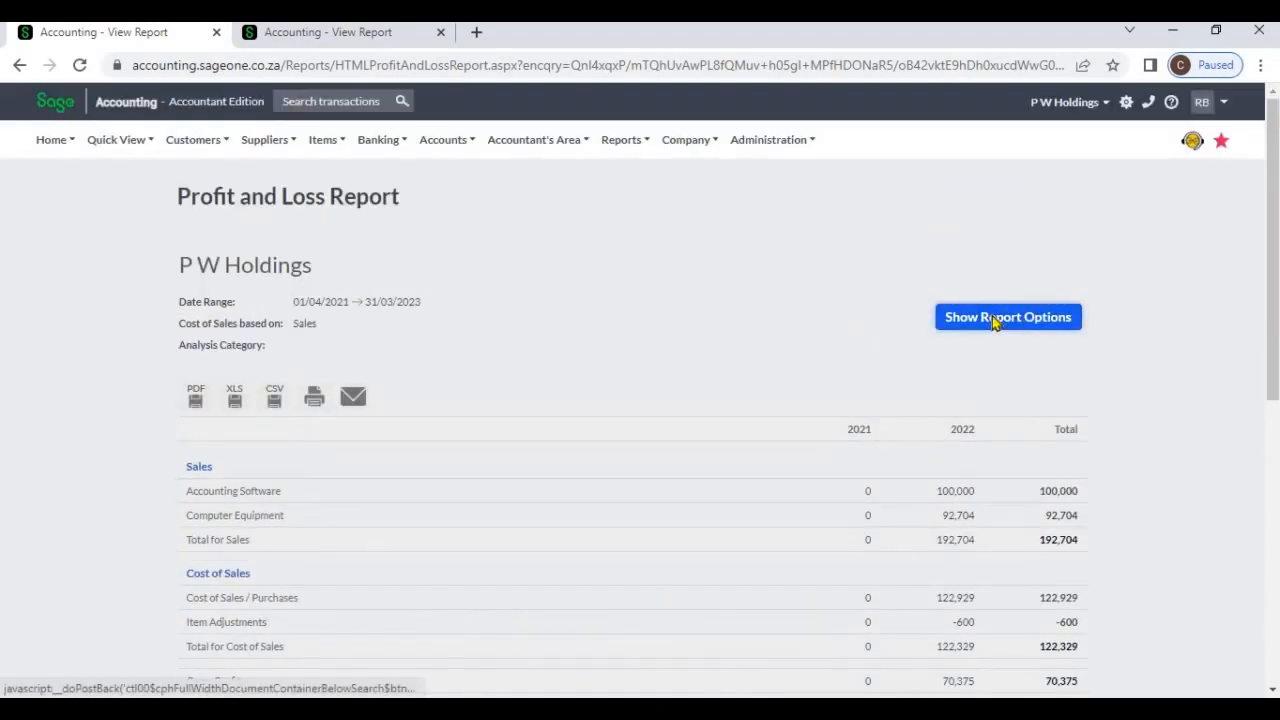
{"action": "left_click", "coordinate": [993, 322]}
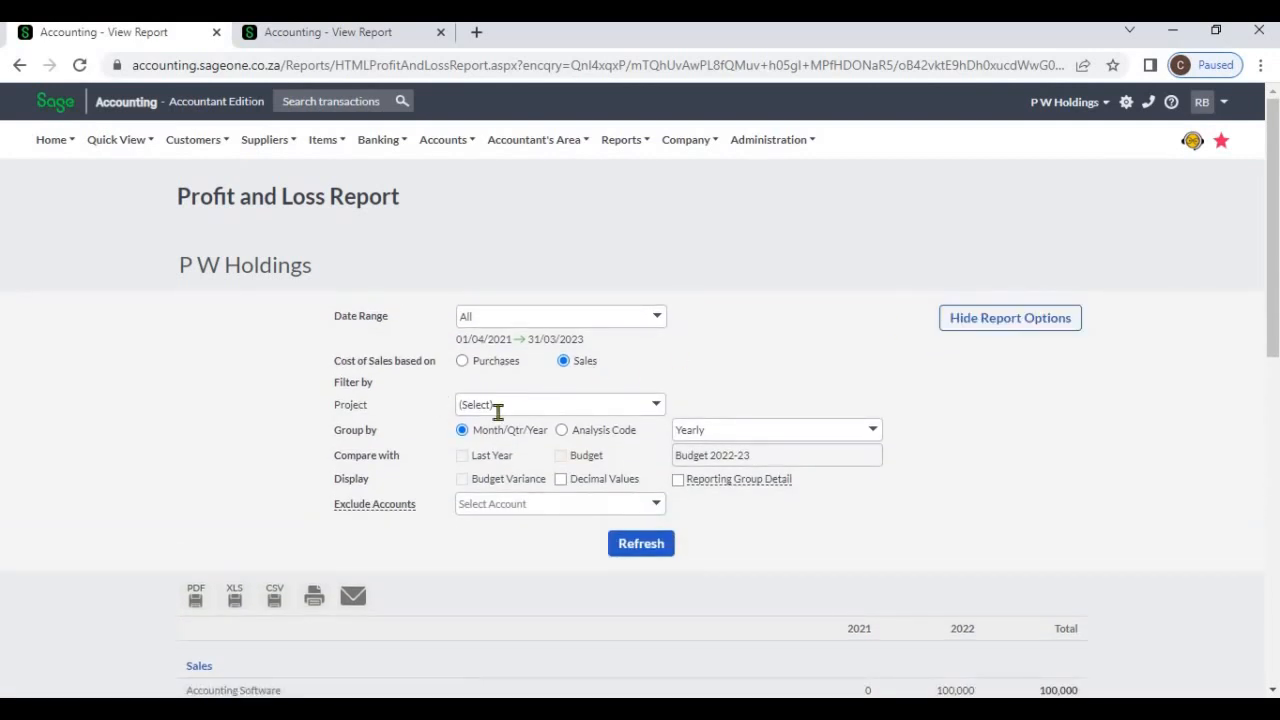
{"action": "left_click", "coordinate": [654, 406]}
{"action": "left_click", "coordinate": [588, 447]}
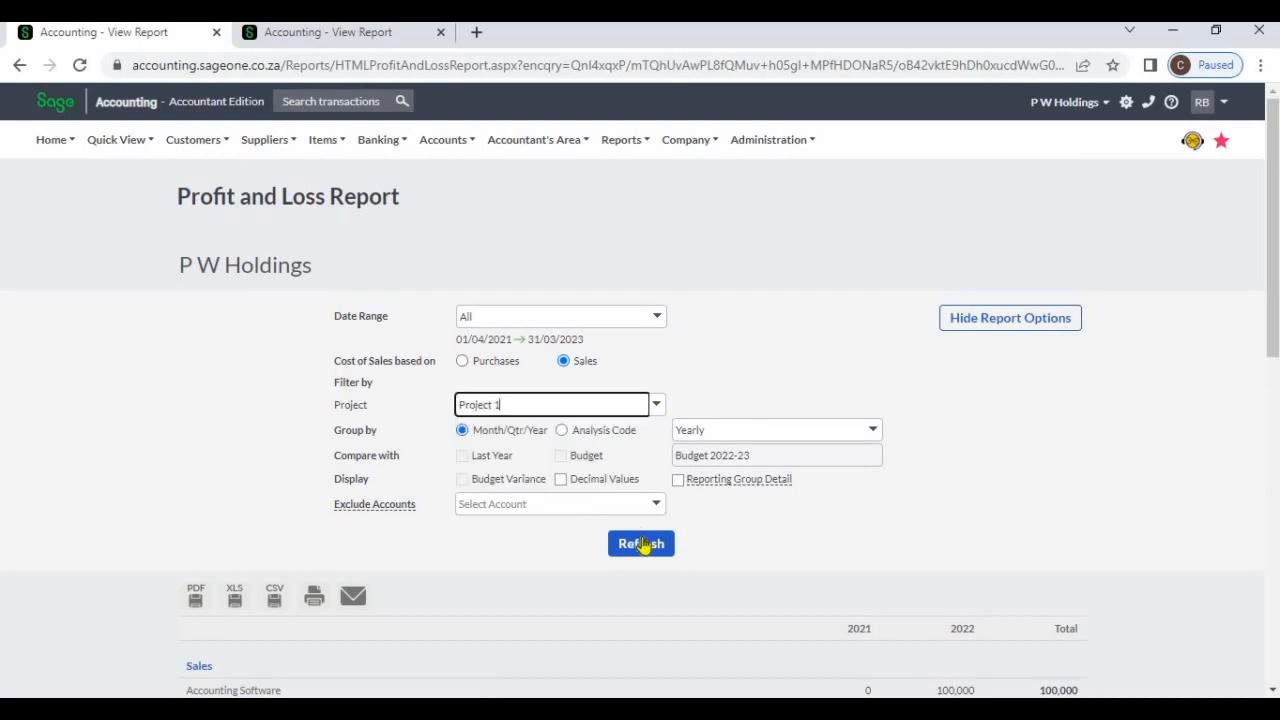
{"action": "left_click", "coordinate": [641, 544]}
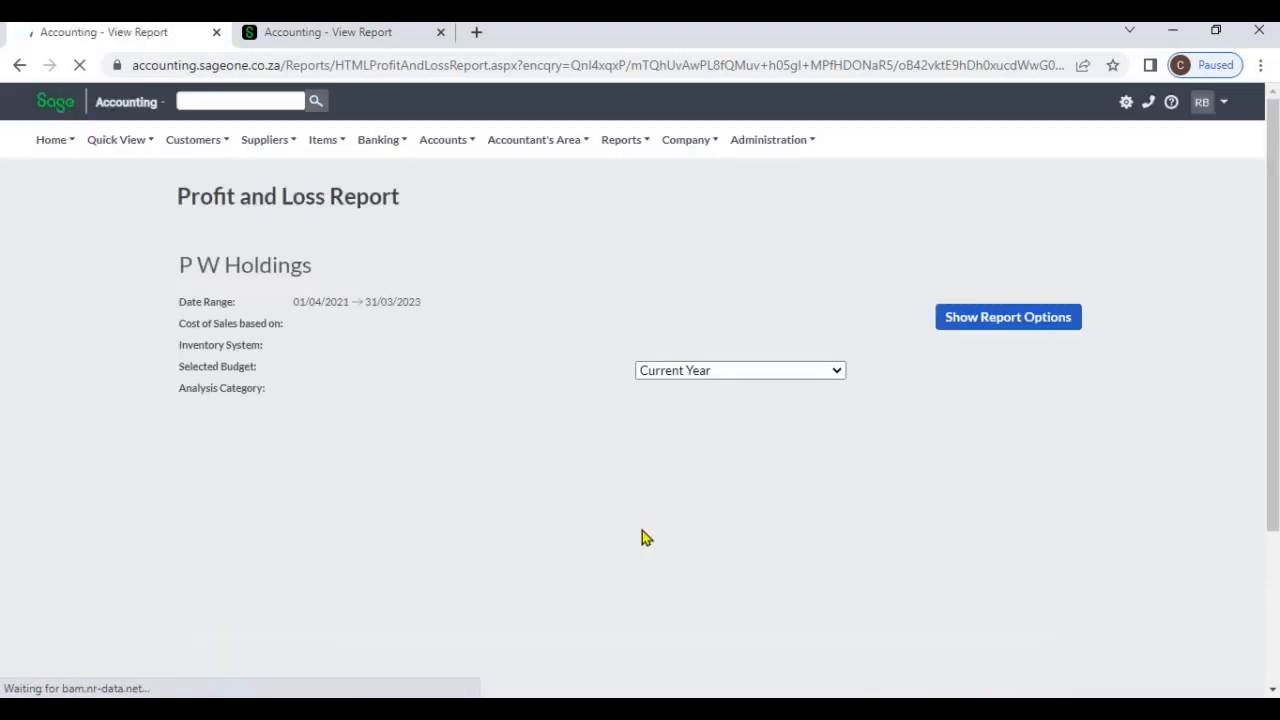
{"action": "scroll", "coordinate": [530, 528], "scroll_direction": "down", "scroll_amount": 3}
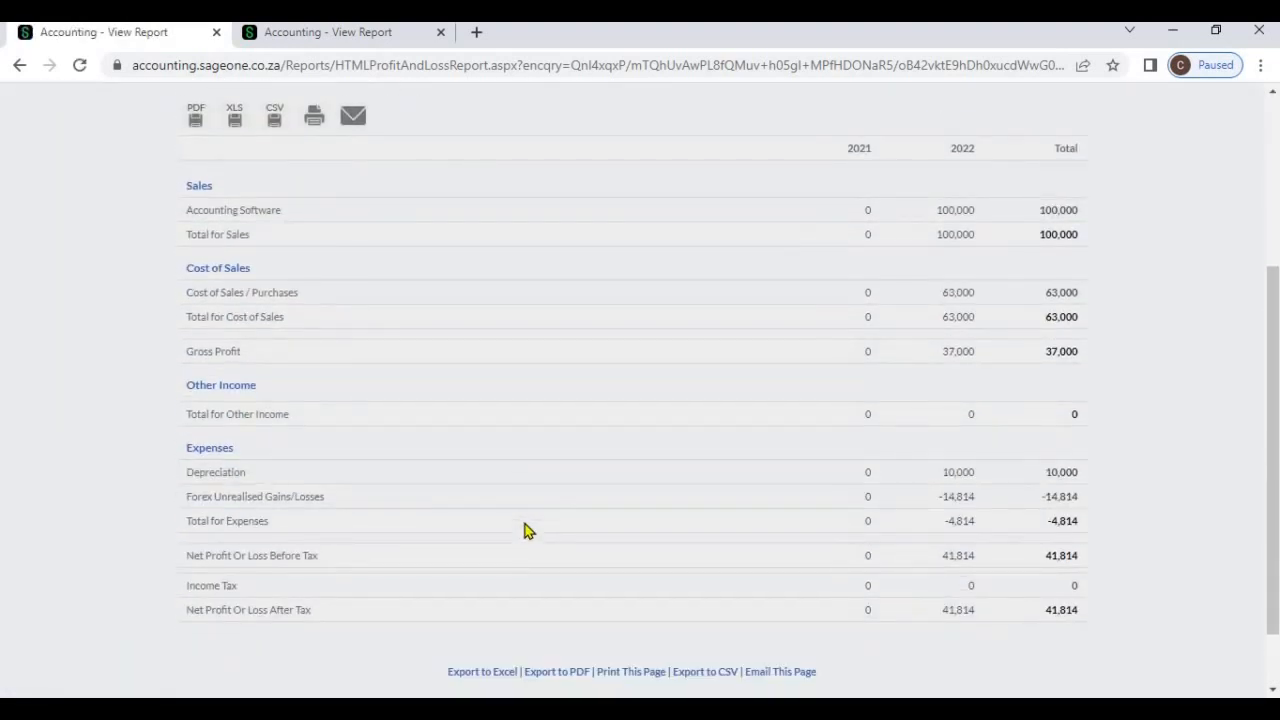
{"action": "scroll", "coordinate": [525, 530], "scroll_direction": "up", "scroll_amount": 3}
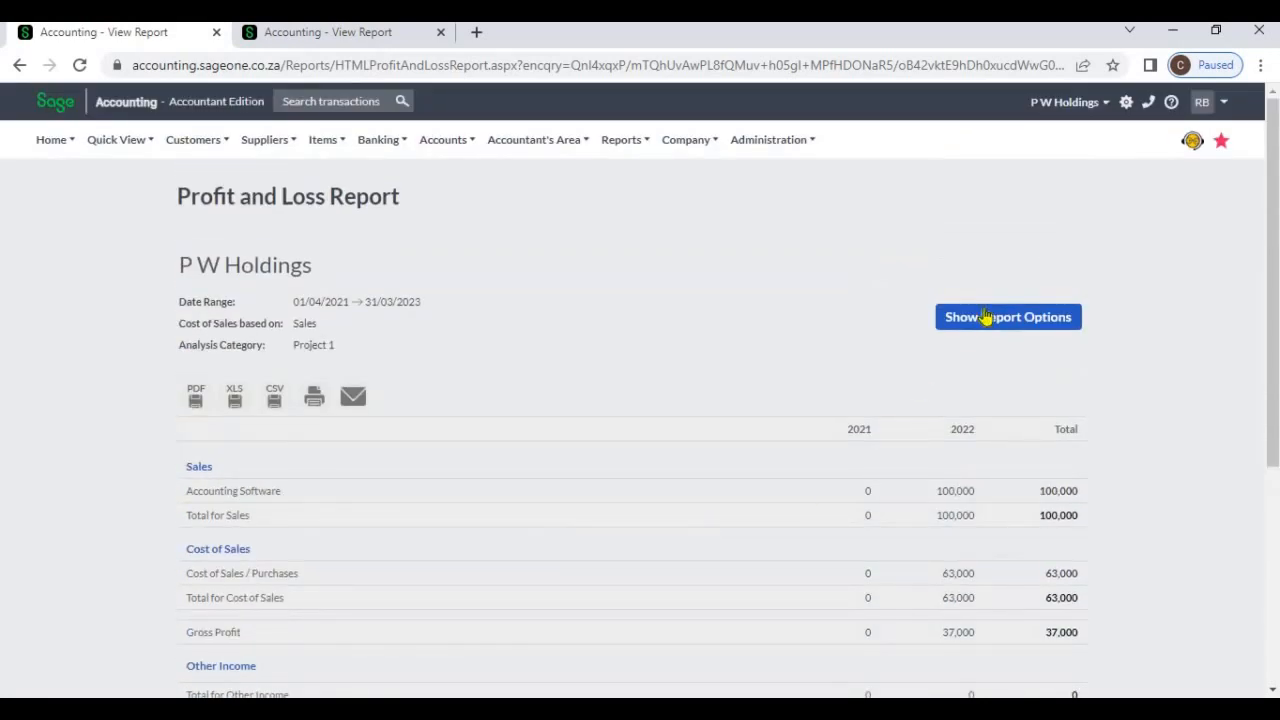
Switch the project filter to Project 2, refresh the report and review its figures down to net profit
{"action": "left_click", "coordinate": [985, 317]}
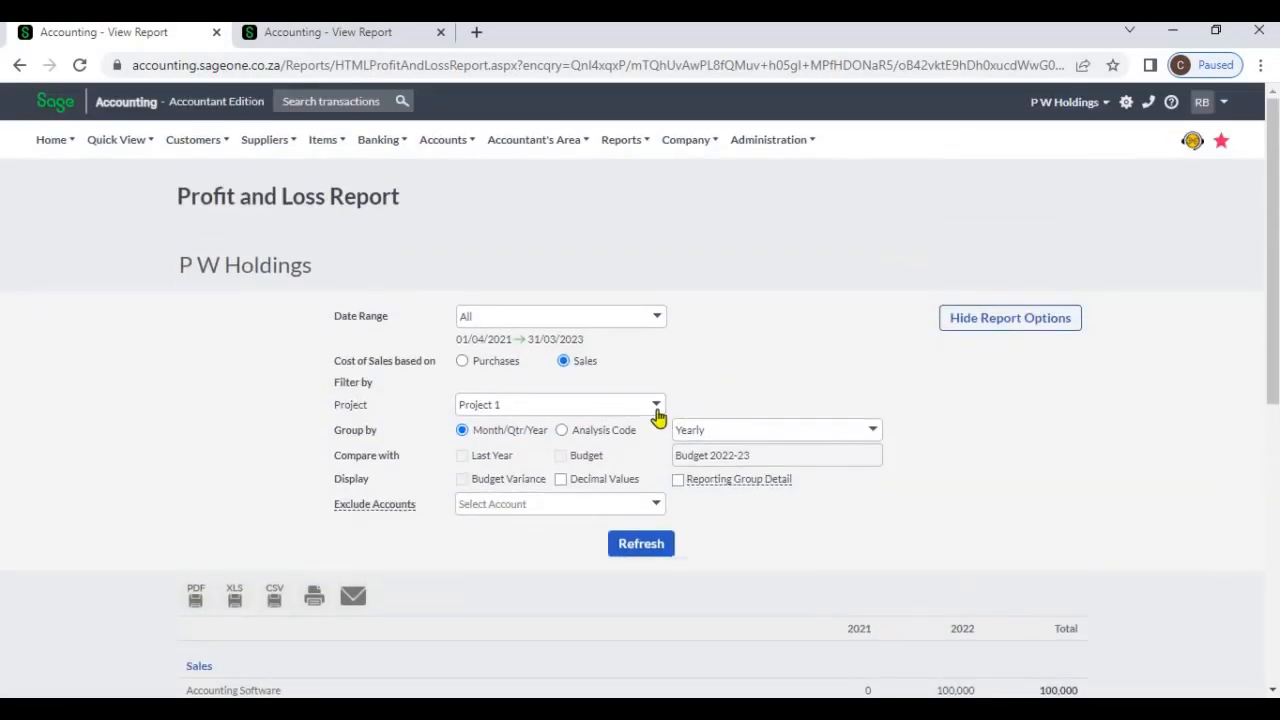
{"action": "left_click", "coordinate": [656, 405]}
{"action": "left_click", "coordinate": [591, 466]}
{"action": "left_click", "coordinate": [670, 543]}
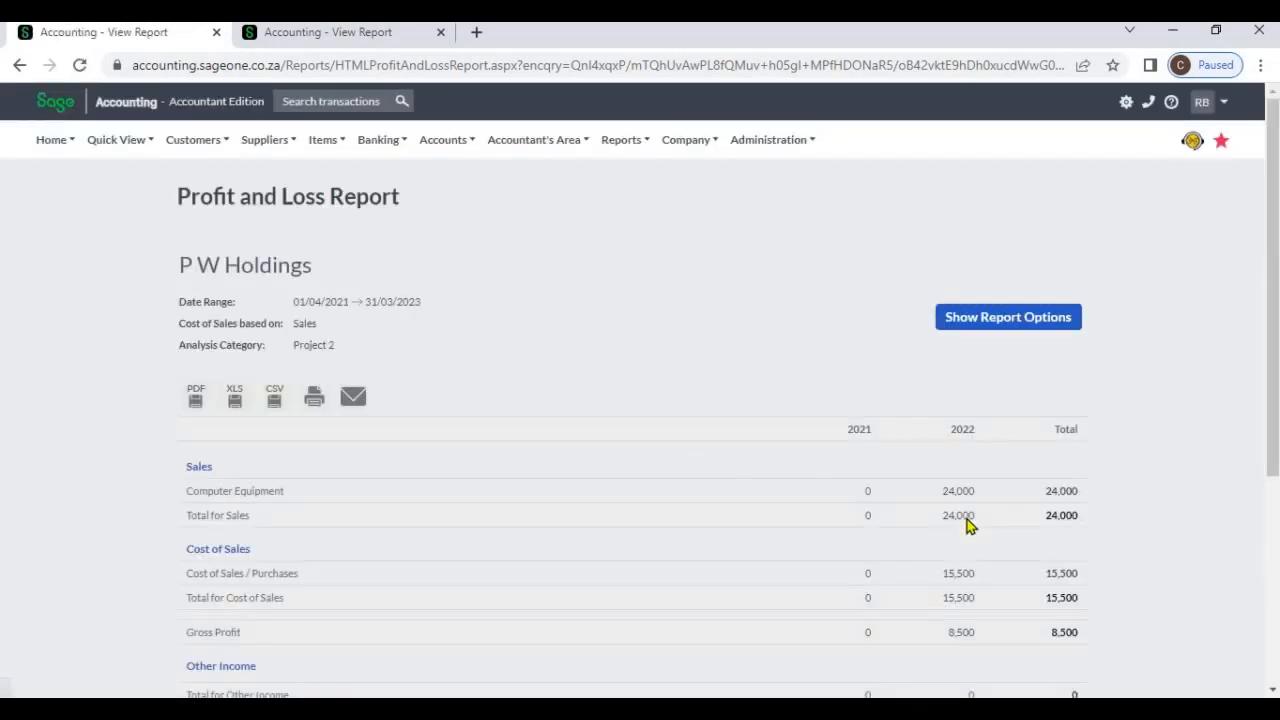
{"action": "scroll", "coordinate": [968, 525], "scroll_direction": "down", "scroll_amount": 2}
{"action": "scroll", "coordinate": [968, 525], "scroll_direction": "down", "scroll_amount": 2}
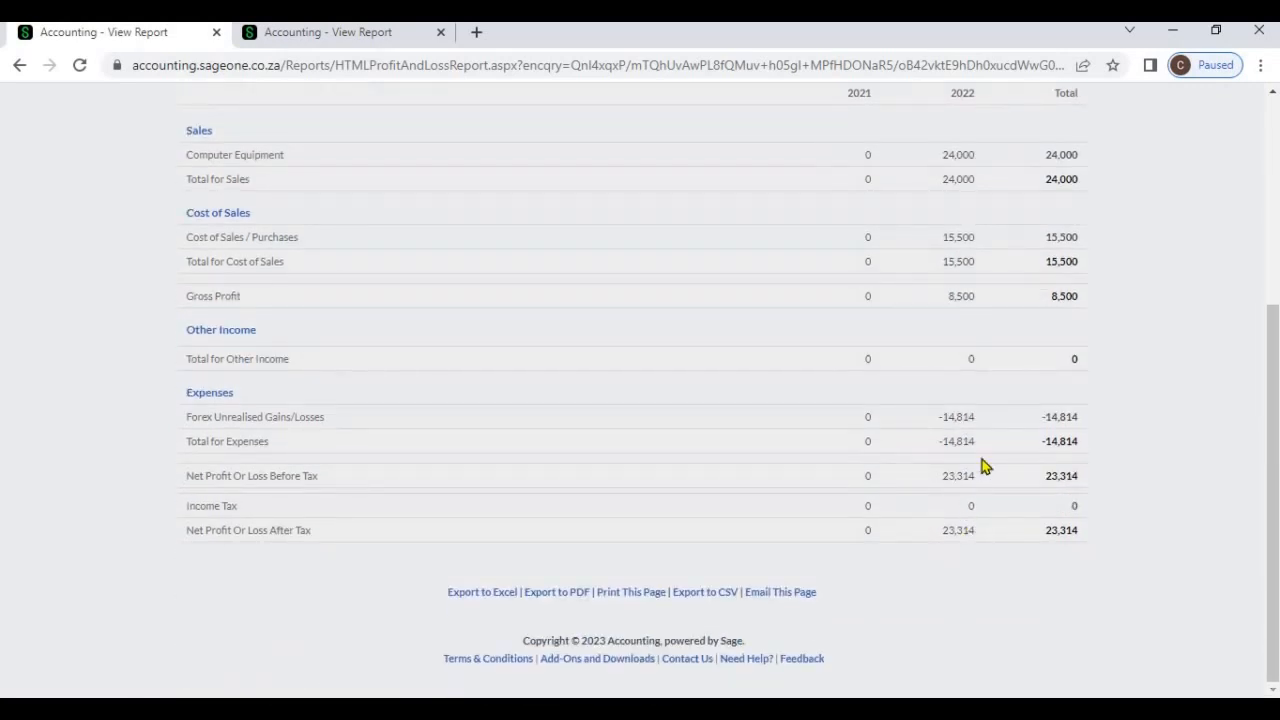
{"action": "scroll", "coordinate": [966, 512], "scroll_direction": "up", "scroll_amount": 4}
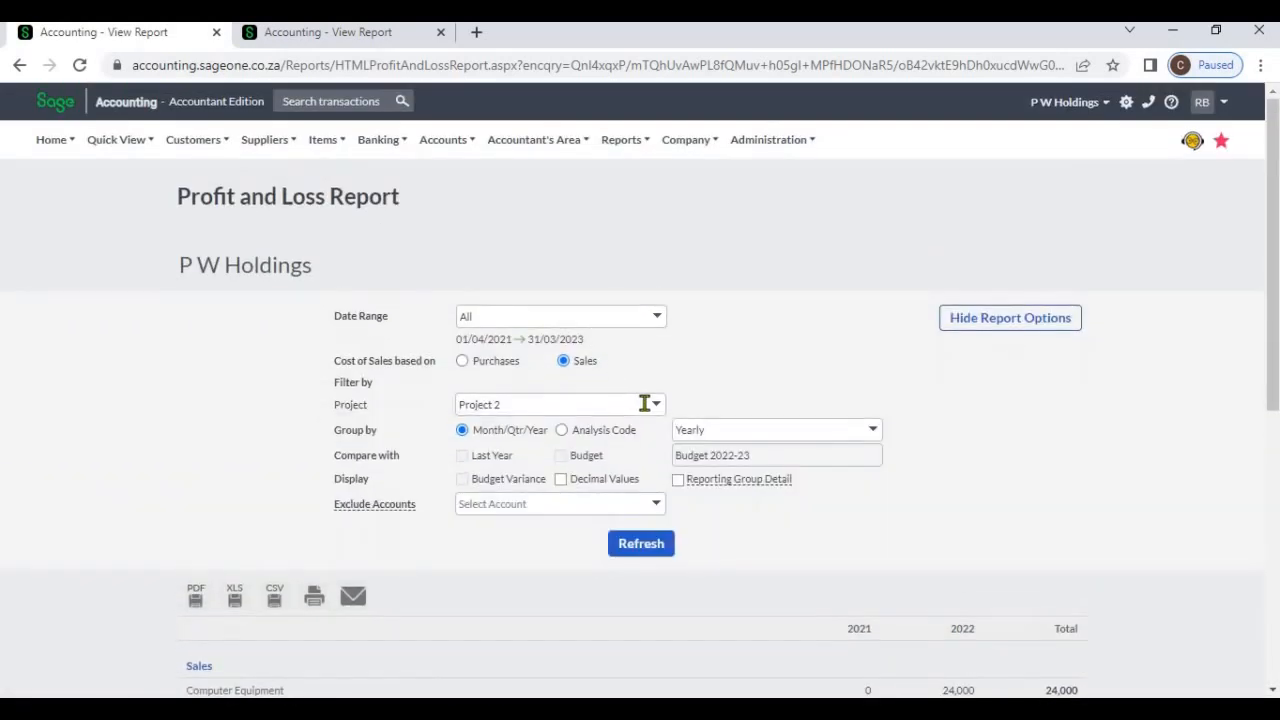
Set the project filter to Uncategorised, refresh the report and review its sales, cost of sales and expenses
{"action": "left_click", "coordinate": [560, 489]}
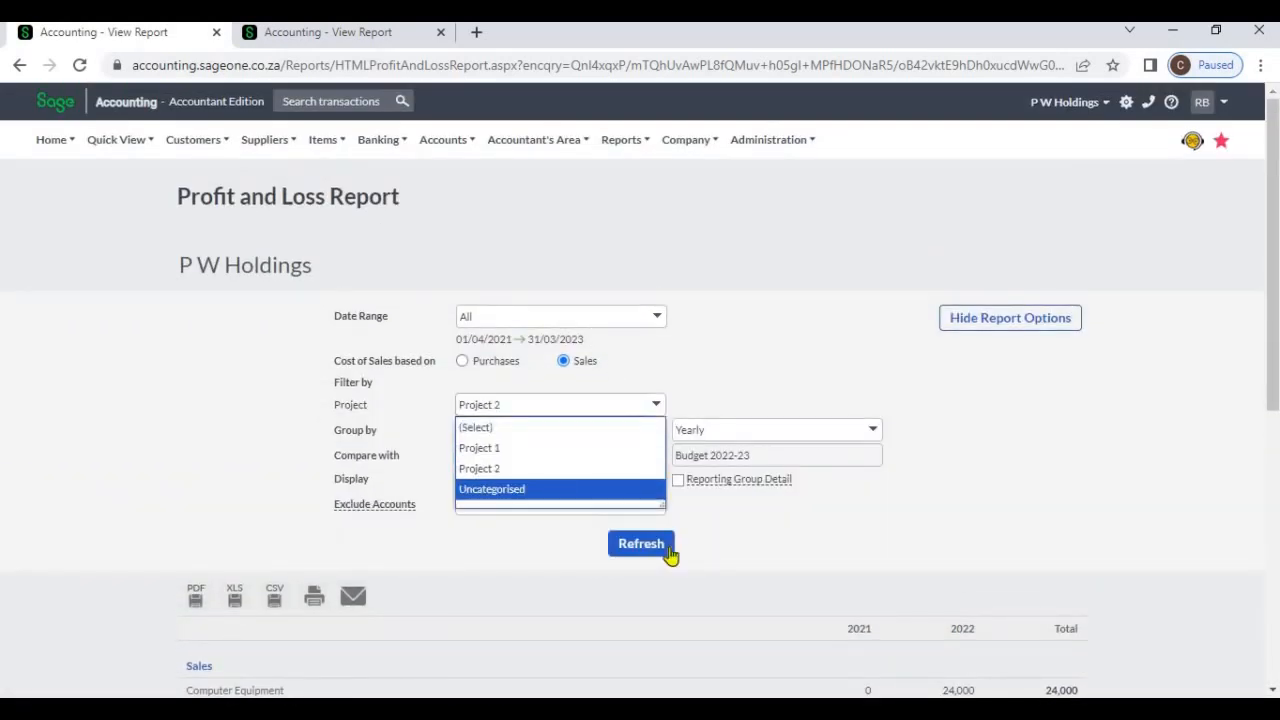
{"action": "left_click", "coordinate": [669, 554]}
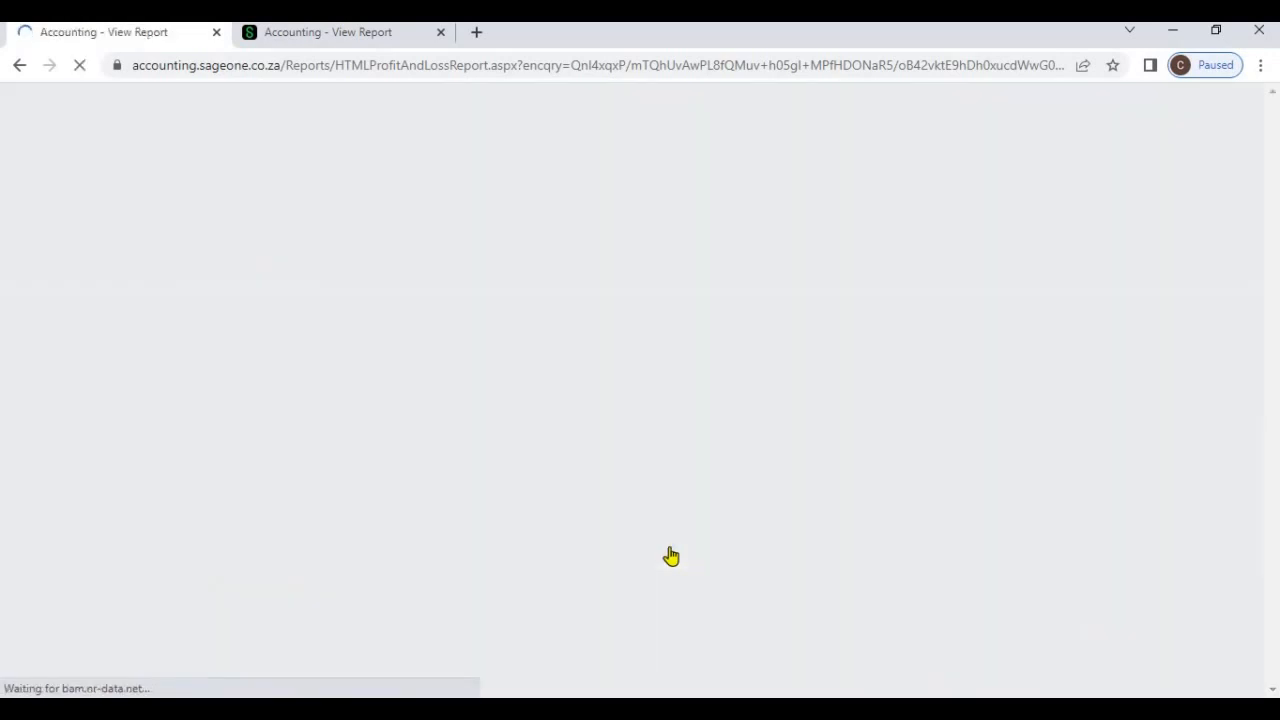
{"action": "scroll", "coordinate": [680, 545], "scroll_direction": "down", "scroll_amount": 3}
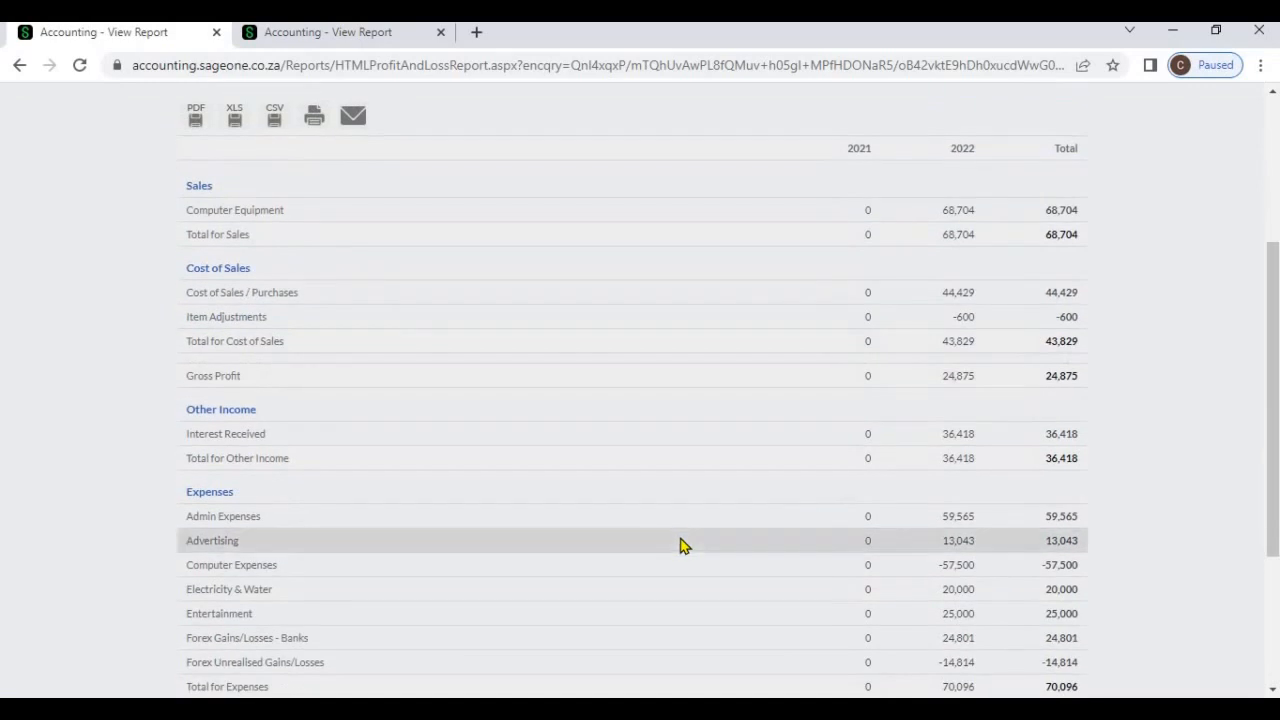
{"action": "scroll", "coordinate": [680, 543], "scroll_direction": "down", "scroll_amount": 3}
{"action": "scroll", "coordinate": [851, 363], "scroll_direction": "up", "scroll_amount": 5}
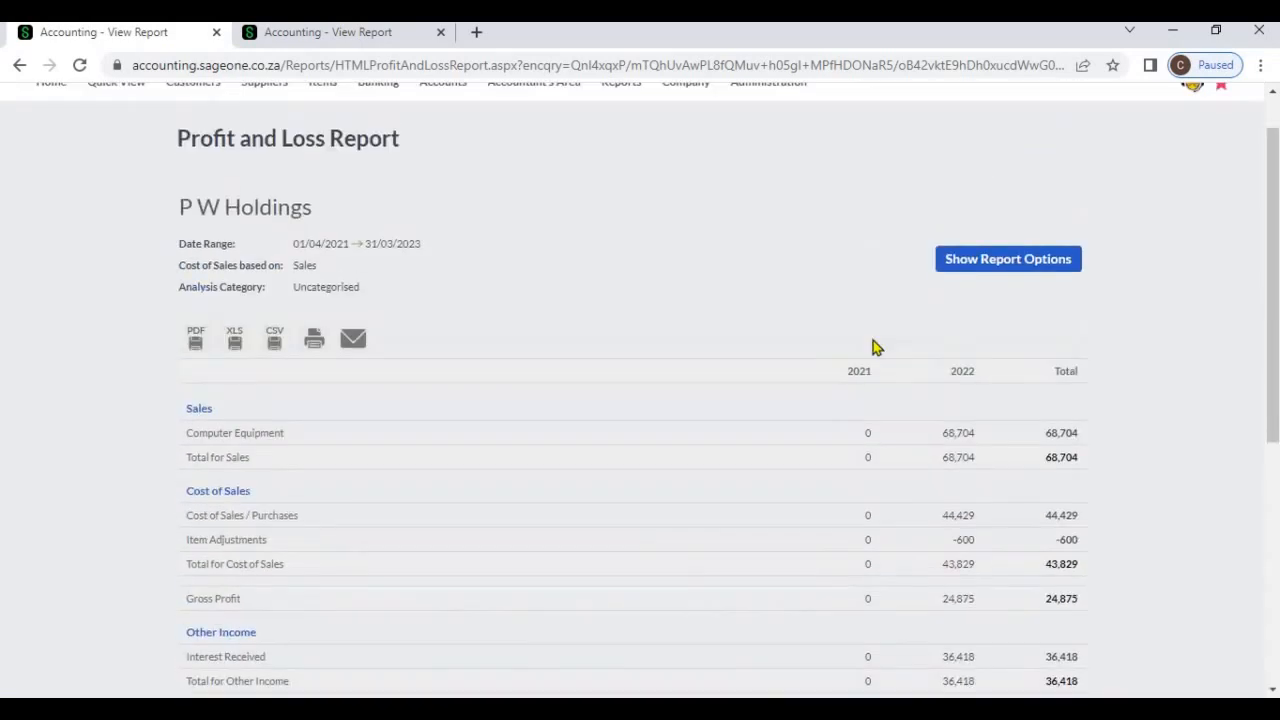
Set the date range to Yearly for the current year, compare with Last Year and refresh the report
{"action": "left_click", "coordinate": [964, 263]}
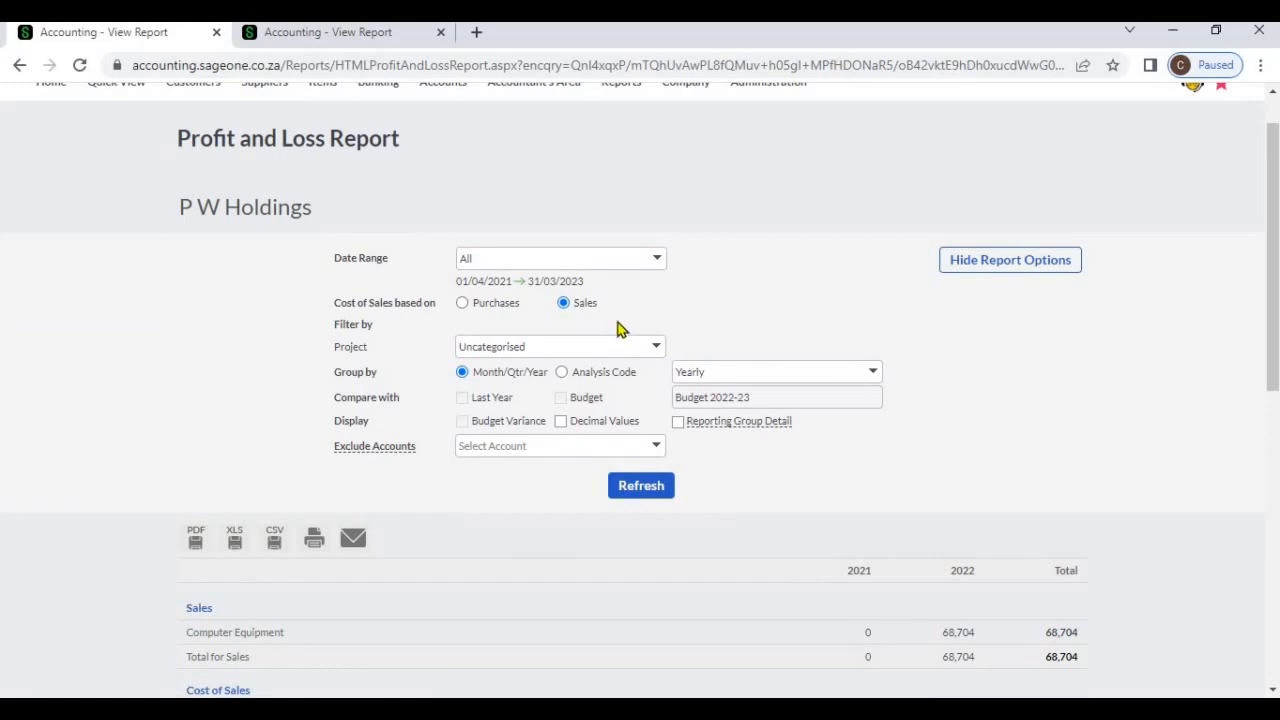
{"action": "left_click", "coordinate": [657, 260]}
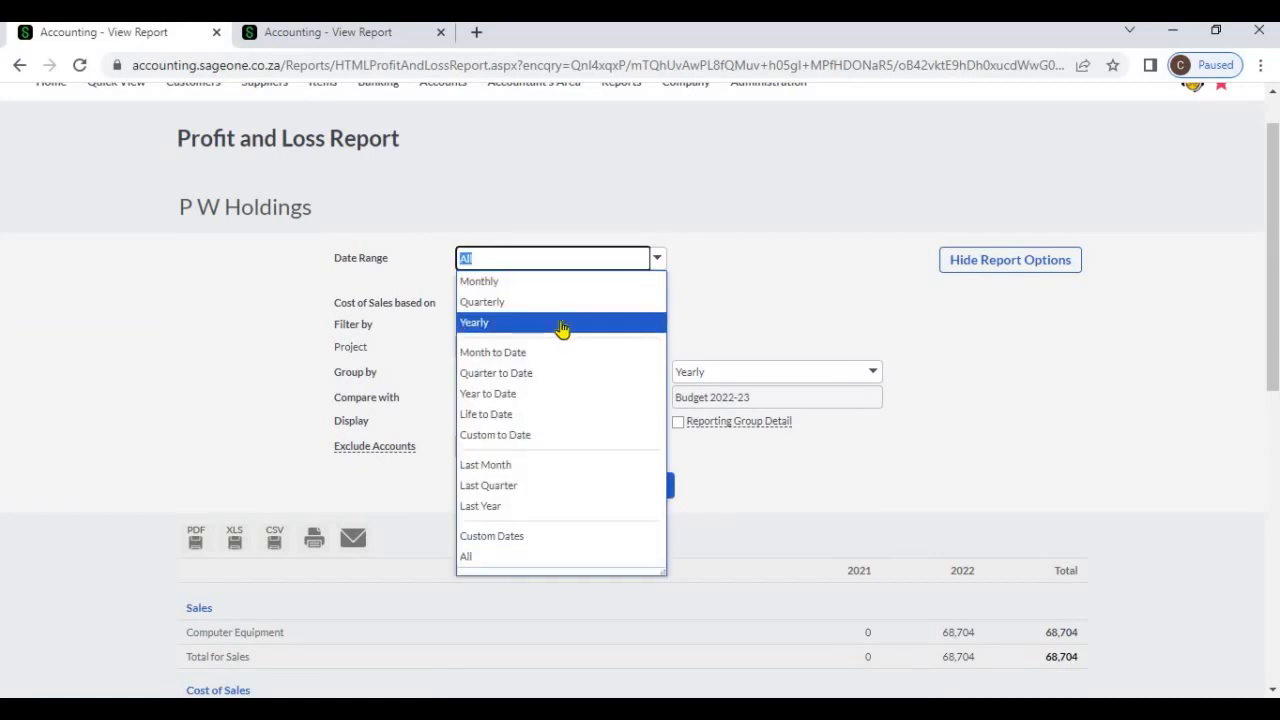
{"action": "left_click", "coordinate": [563, 323]}
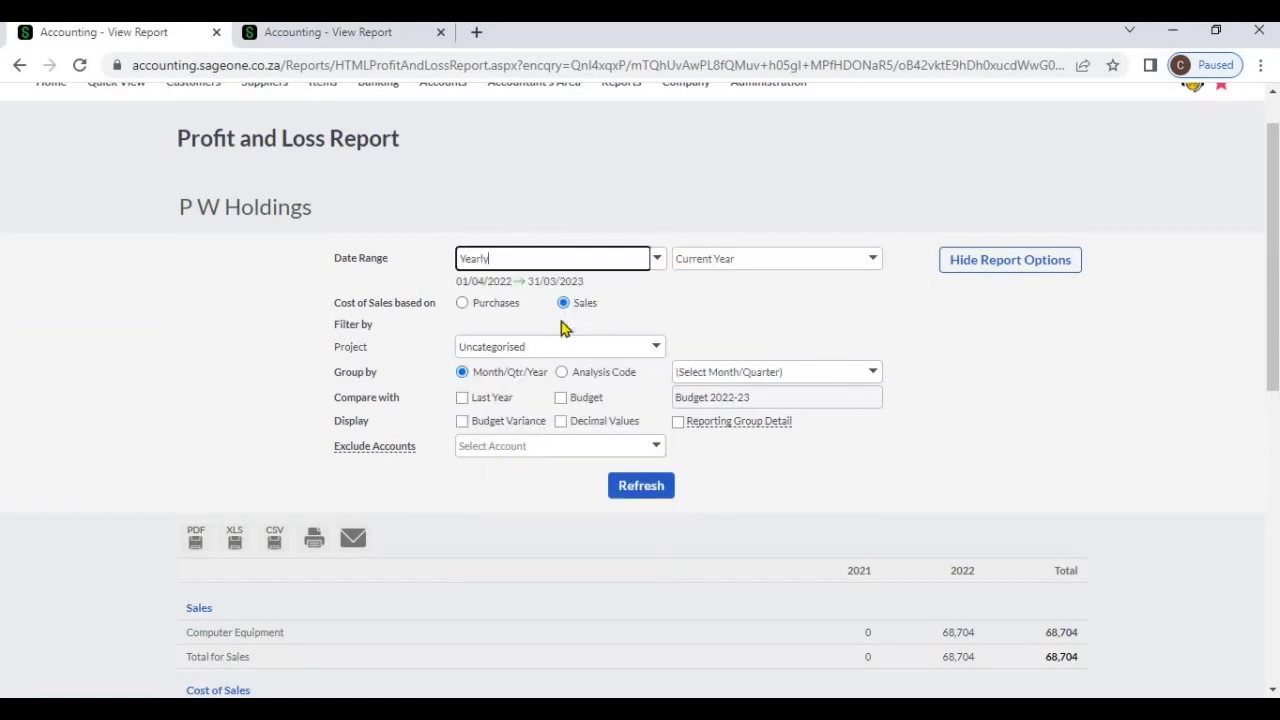
{"action": "left_click", "coordinate": [466, 398]}
{"action": "left_click", "coordinate": [633, 486]}
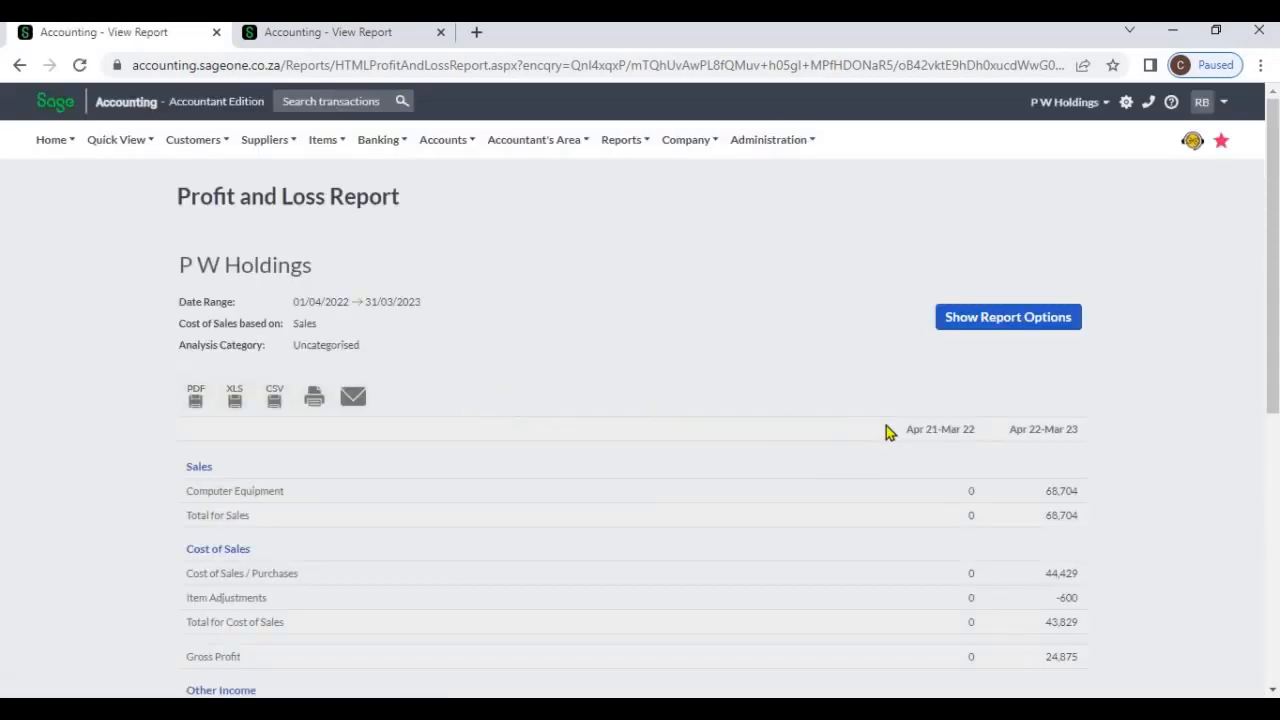
{"action": "scroll", "coordinate": [925, 400], "scroll_direction": "down", "scroll_amount": 1}
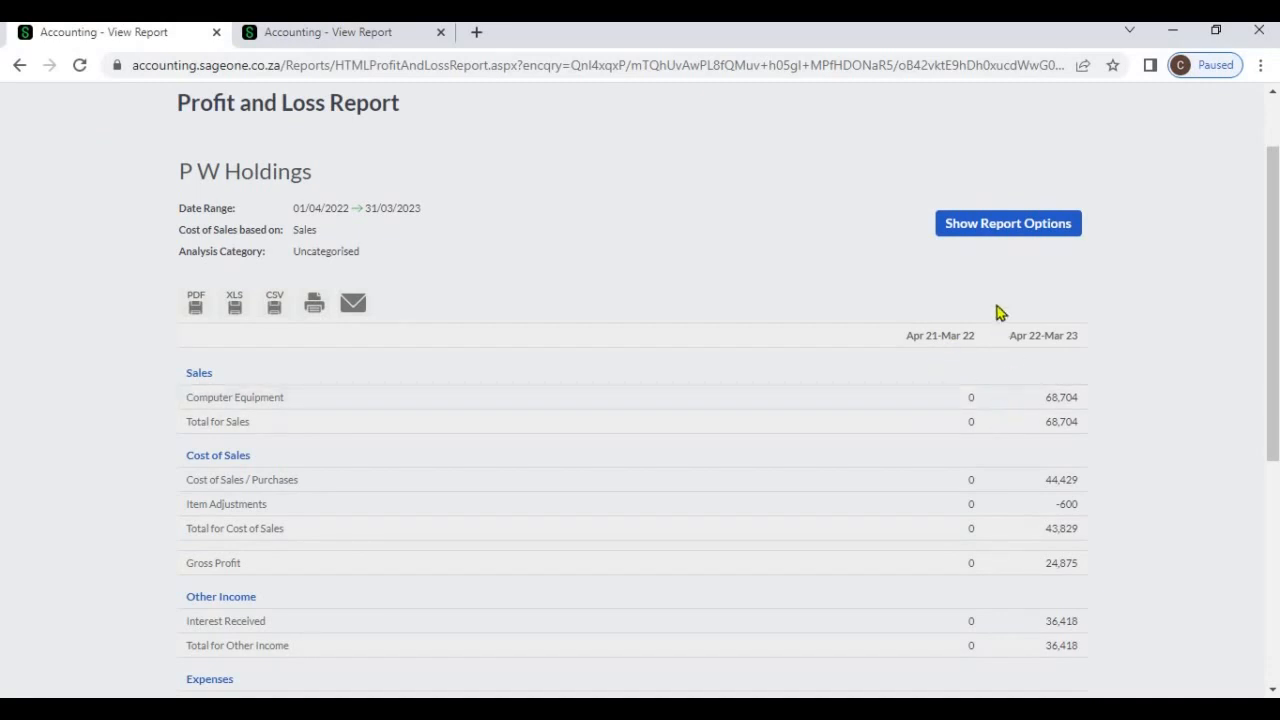
Remove the Last Year comparison, turn on Decimal Values and refresh the report
{"action": "left_click", "coordinate": [987, 239]}
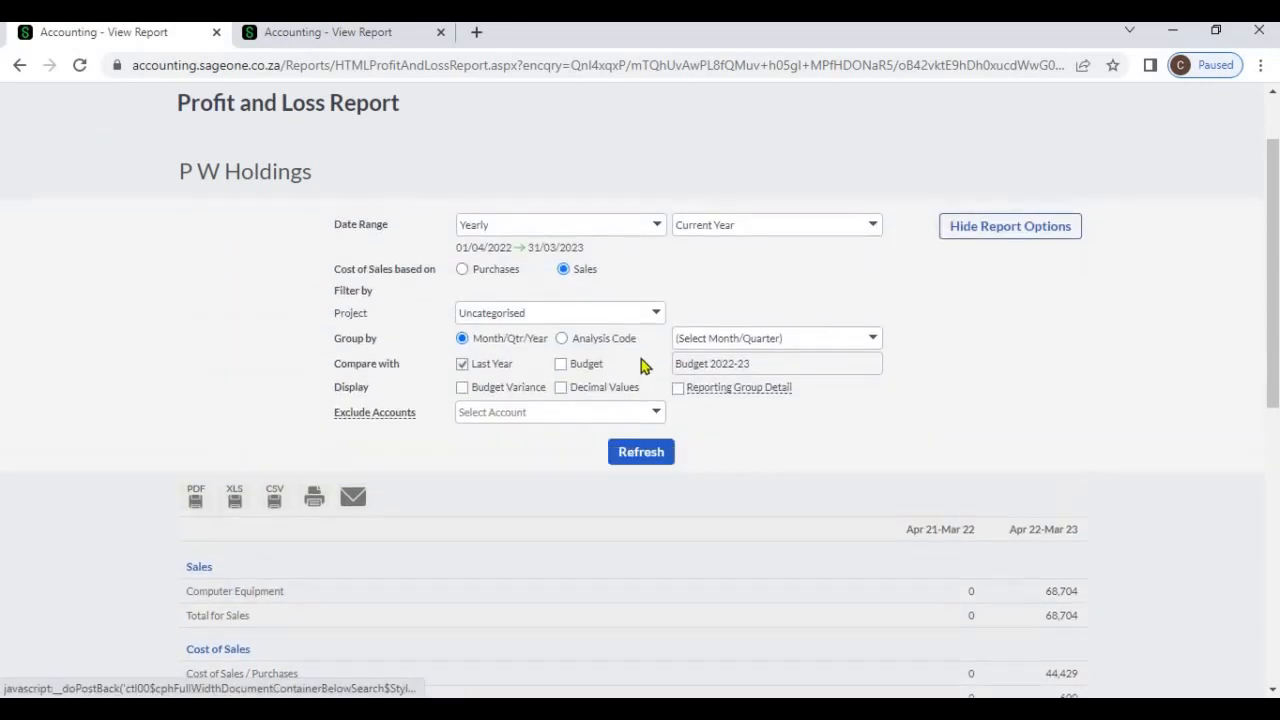
{"action": "left_click", "coordinate": [464, 365]}
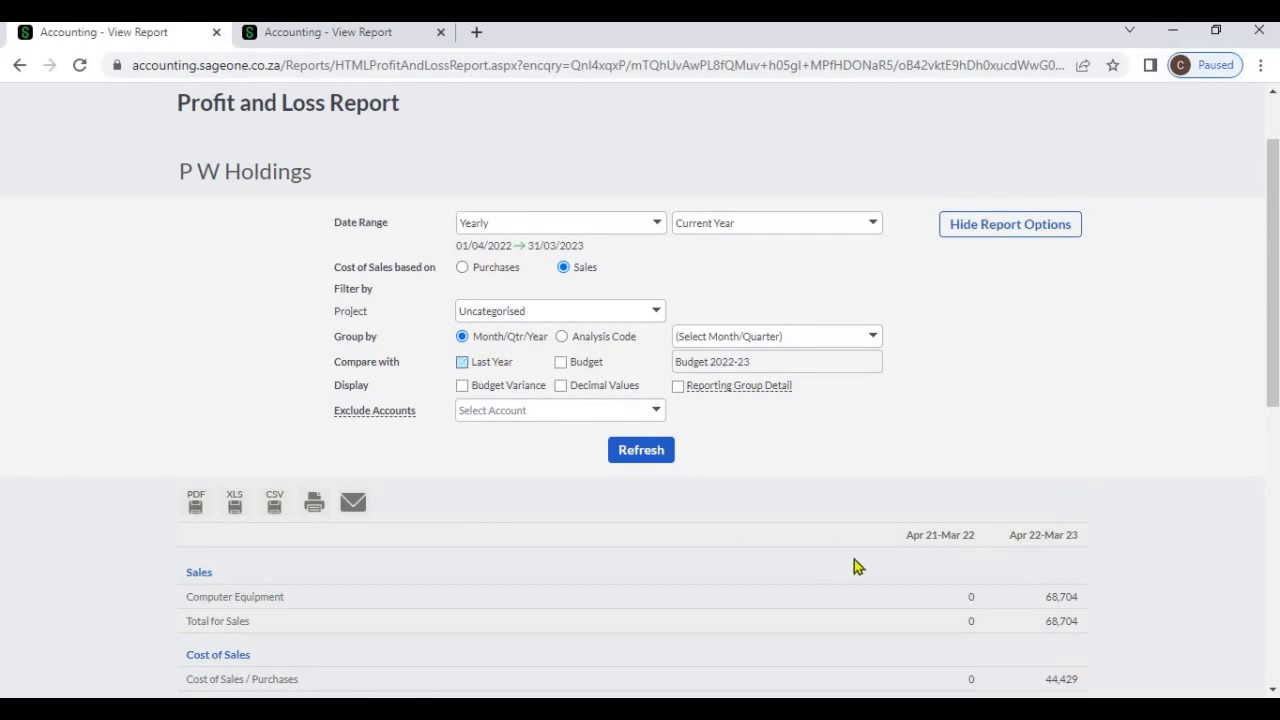
{"action": "left_click", "coordinate": [562, 386]}
{"action": "left_click", "coordinate": [629, 455]}
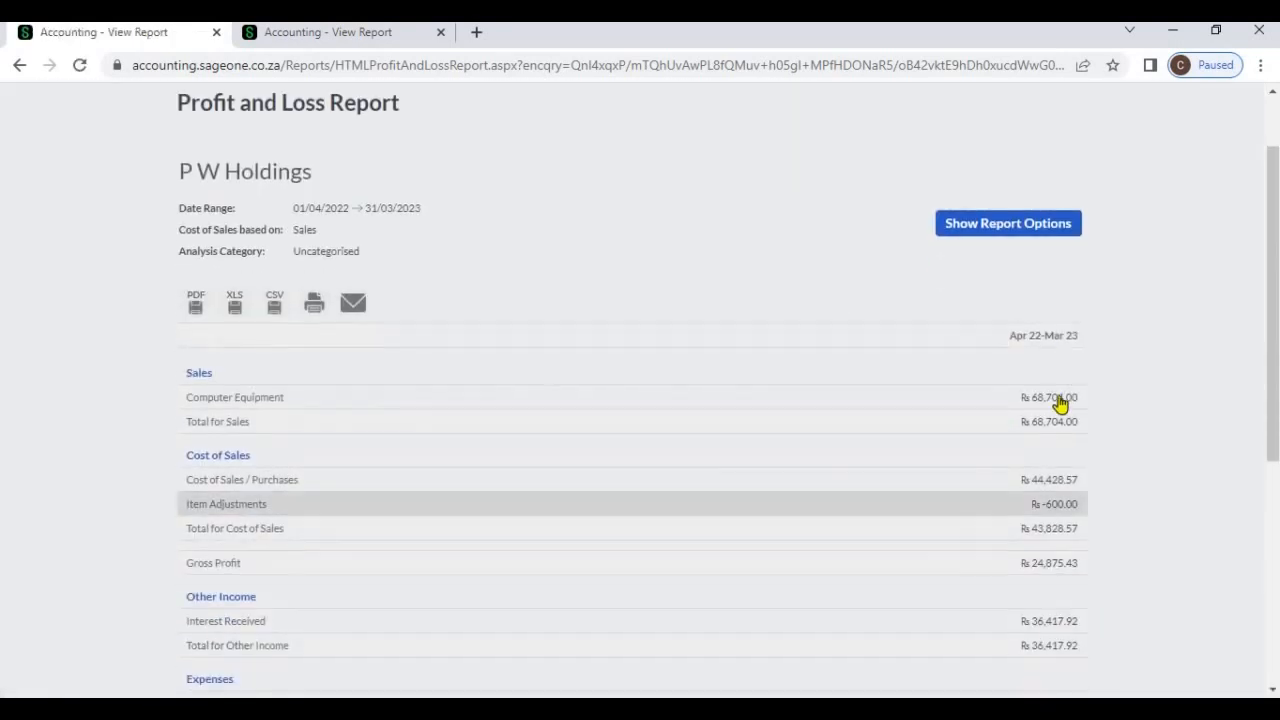
Run the current-year report for all projects compared with Budget 2022-23, without decimal values
{"action": "left_click", "coordinate": [954, 228]}
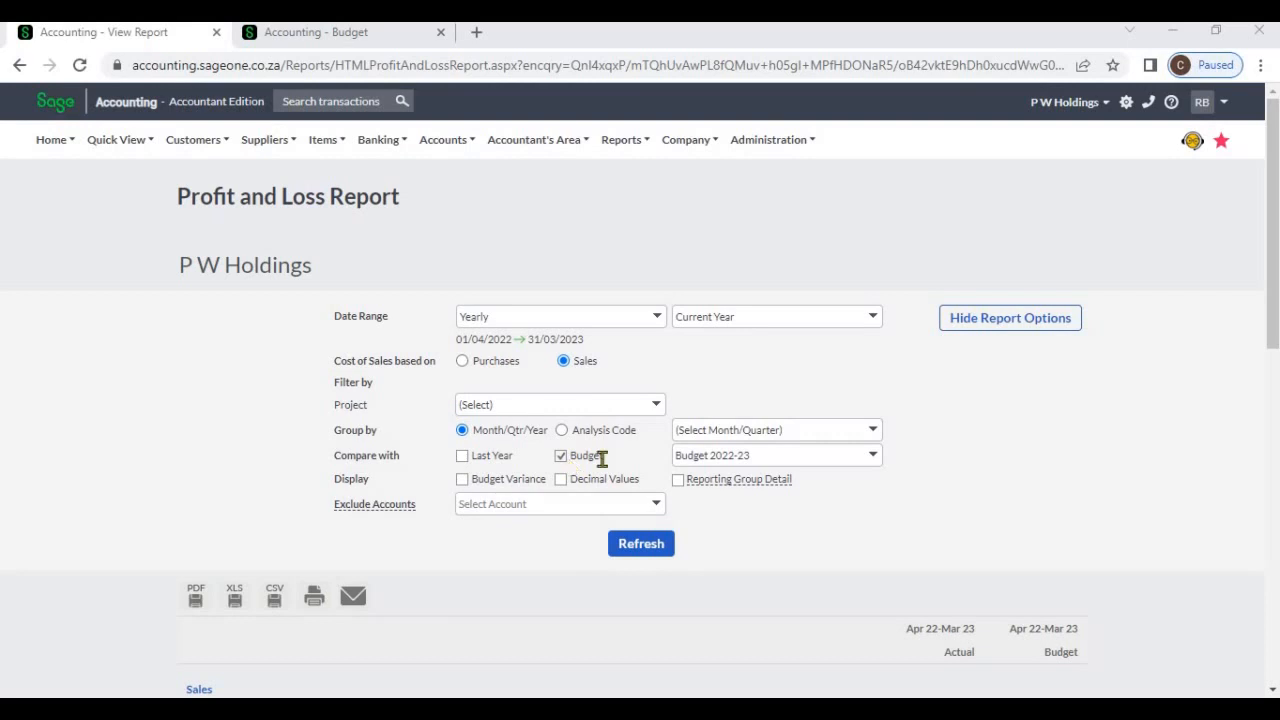
{"action": "left_click", "coordinate": [874, 464]}
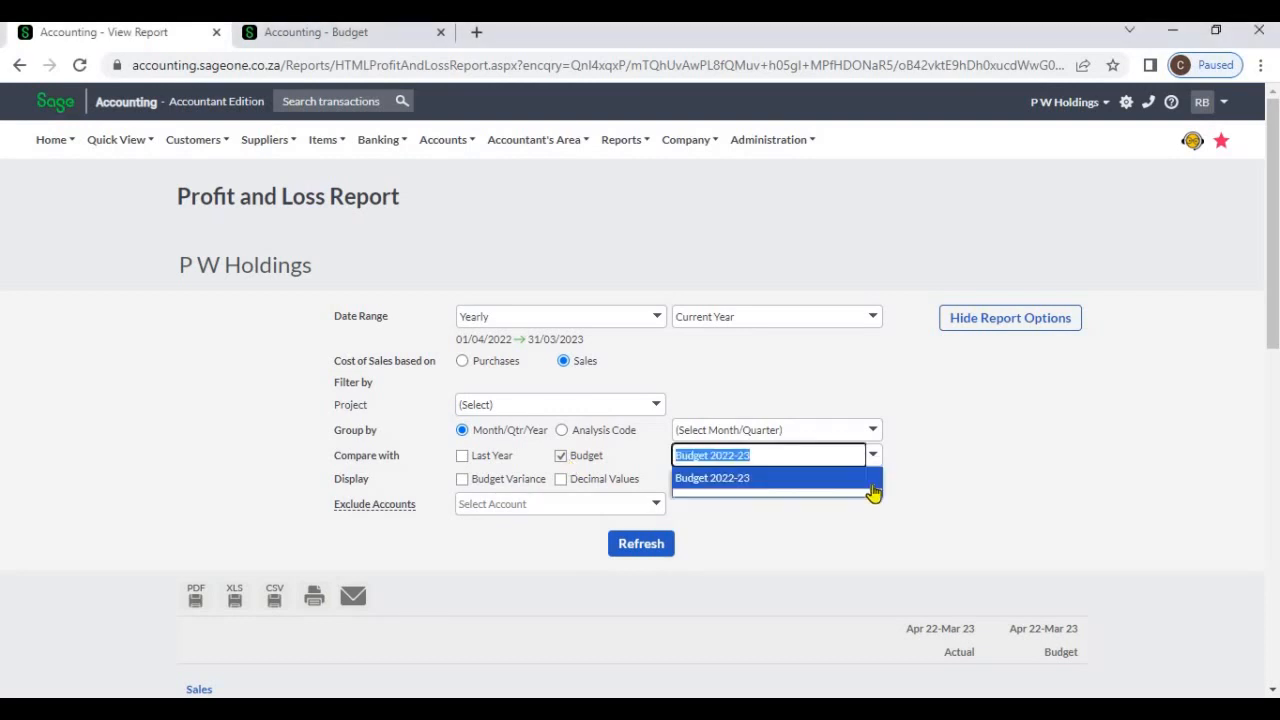
{"action": "left_click", "coordinate": [920, 526]}
{"action": "scroll", "coordinate": [921, 528], "scroll_direction": "down", "scroll_amount": 1}
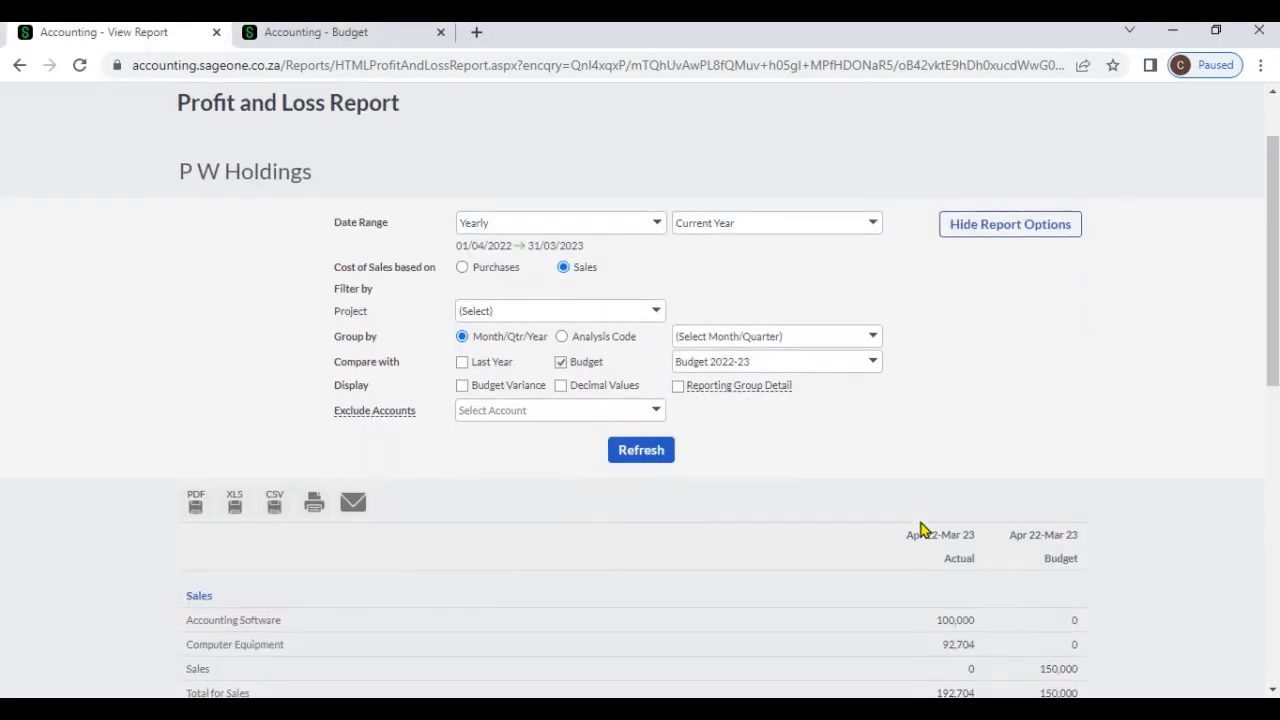
{"action": "left_click", "coordinate": [649, 452]}
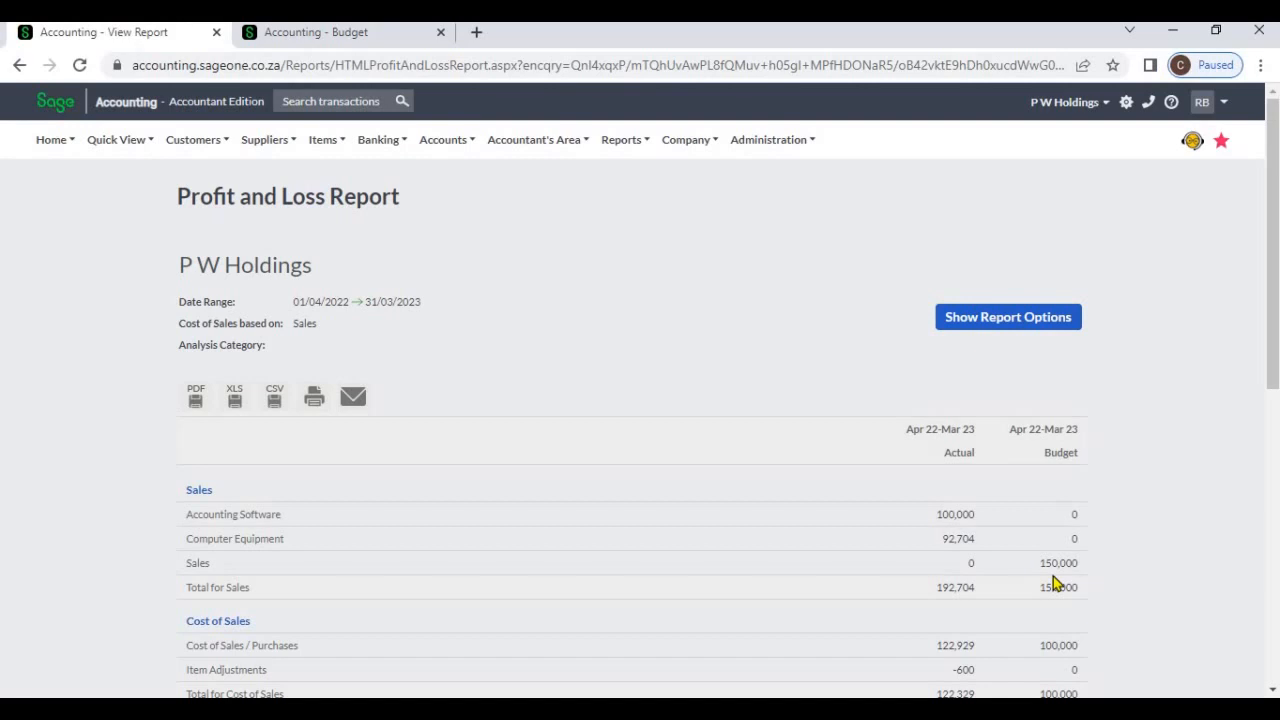
Add Budget Variance to the report, refresh it and review the variance column down to net profit
{"action": "left_click", "coordinate": [998, 330]}
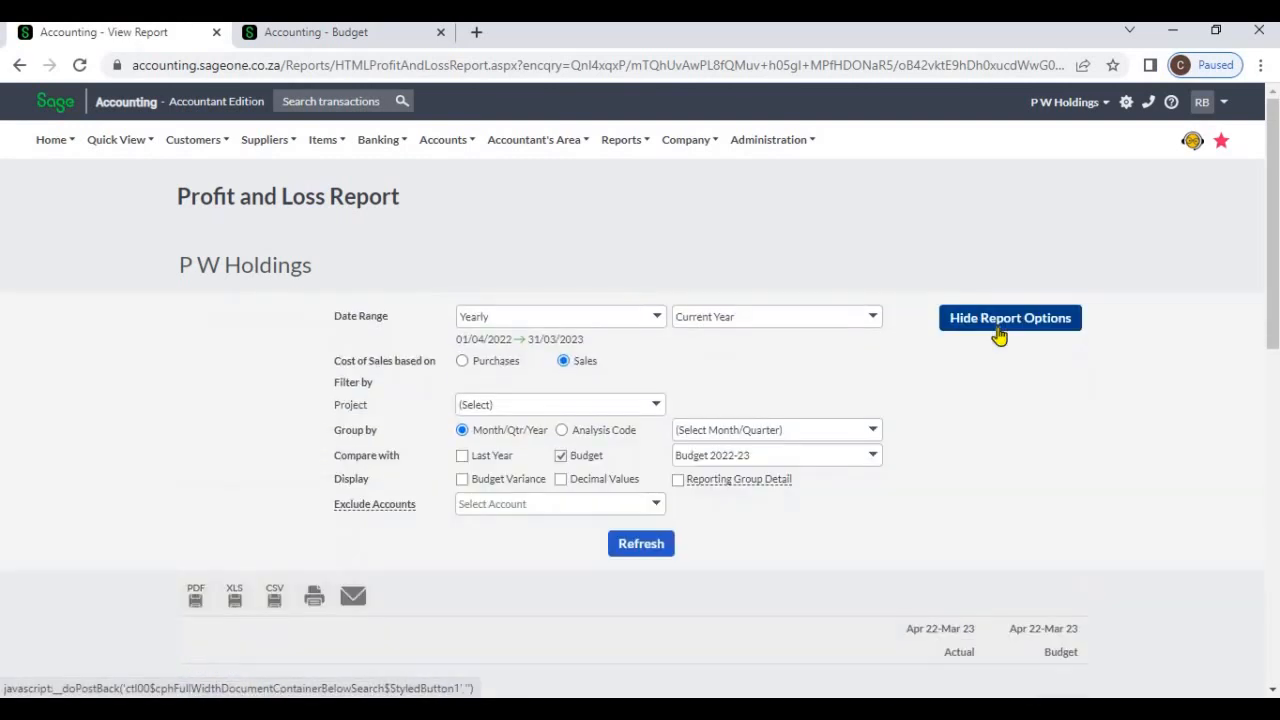
{"action": "left_click", "coordinate": [462, 480]}
{"action": "left_click", "coordinate": [637, 555]}
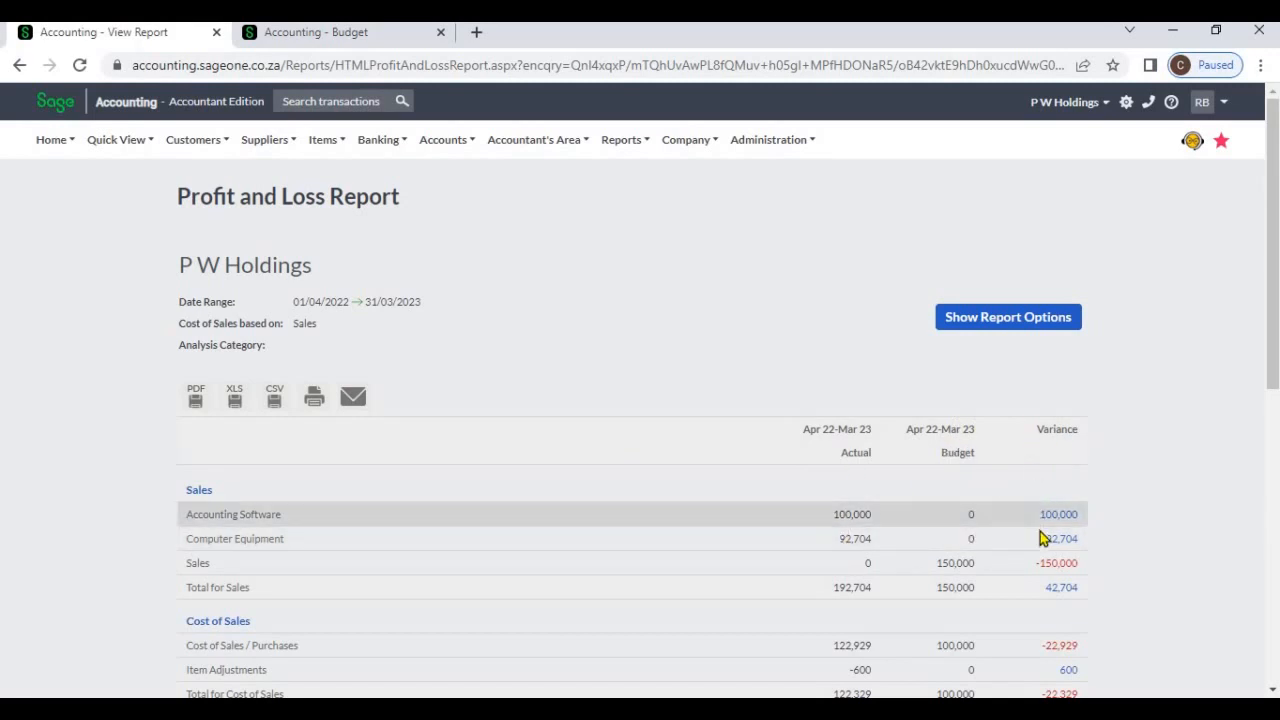
{"action": "scroll", "coordinate": [1039, 540], "scroll_direction": "down", "scroll_amount": 6}
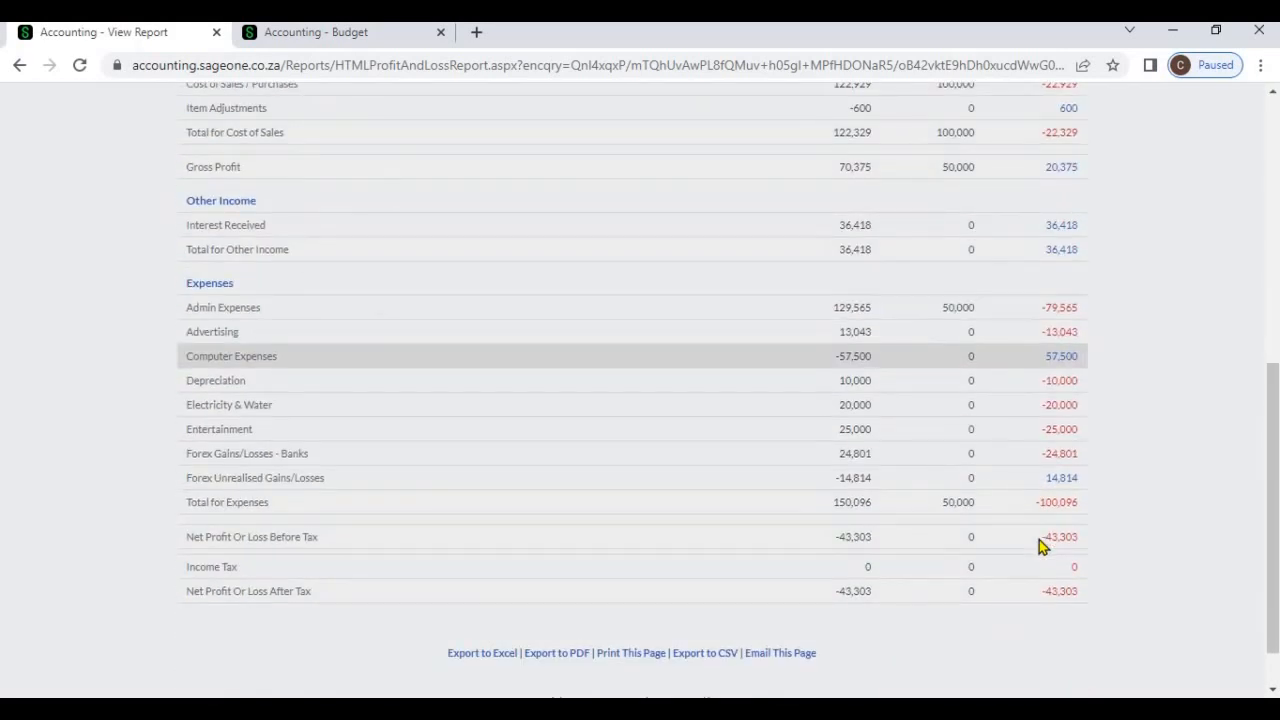
{"action": "scroll", "coordinate": [994, 394], "scroll_direction": "up", "scroll_amount": 6}
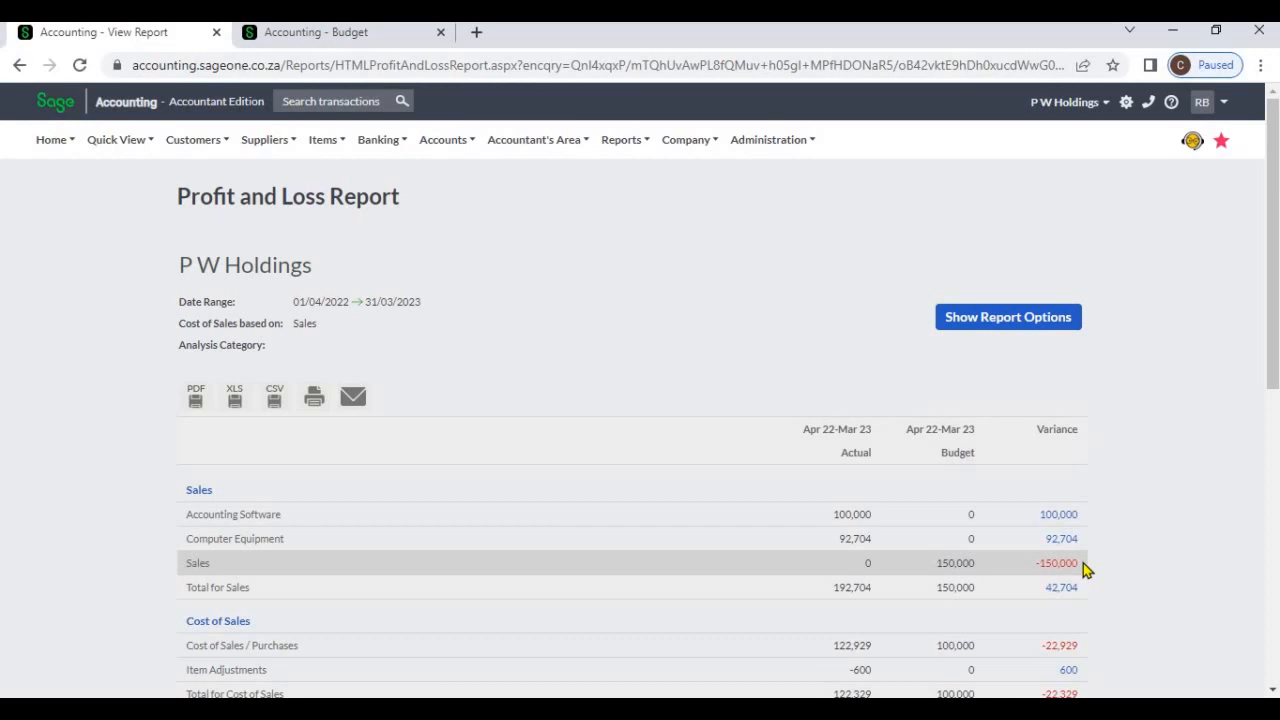
{"action": "scroll", "coordinate": [1083, 563], "scroll_direction": "down", "scroll_amount": 3}
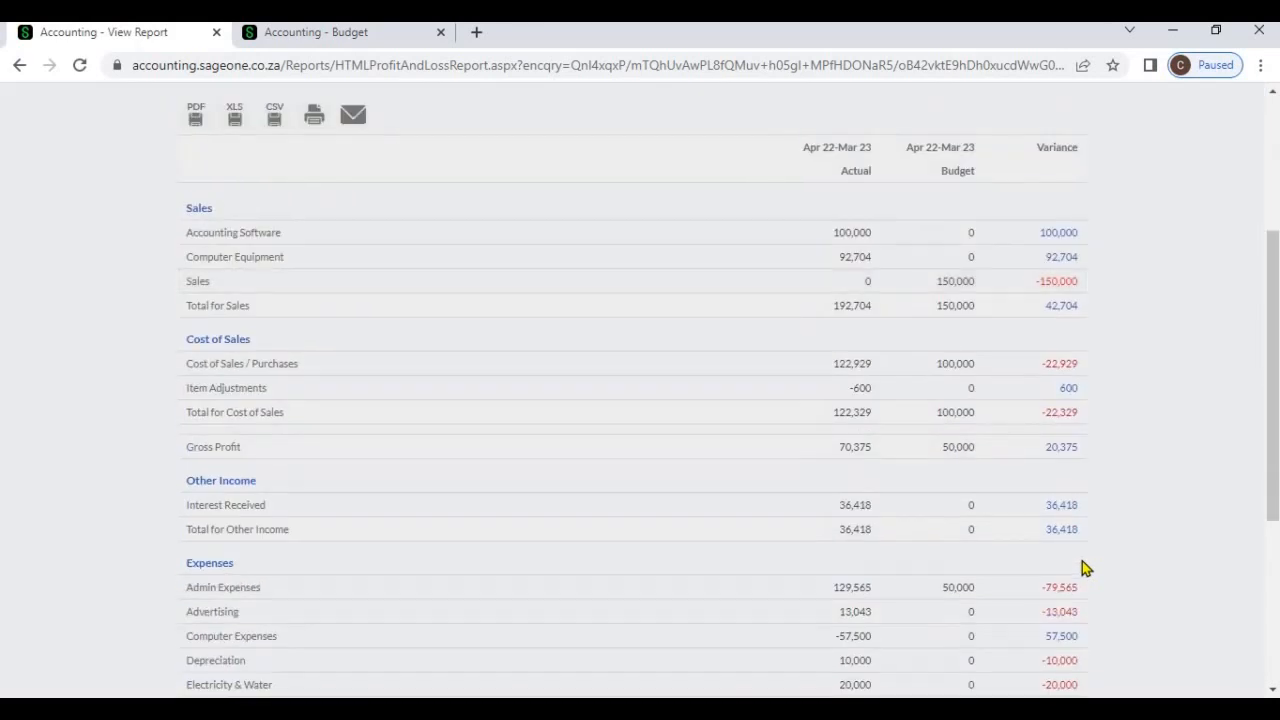
{"action": "scroll", "coordinate": [1083, 563], "scroll_direction": "down", "scroll_amount": 3}
{"action": "scroll", "coordinate": [957, 403], "scroll_direction": "up", "scroll_amount": 6}
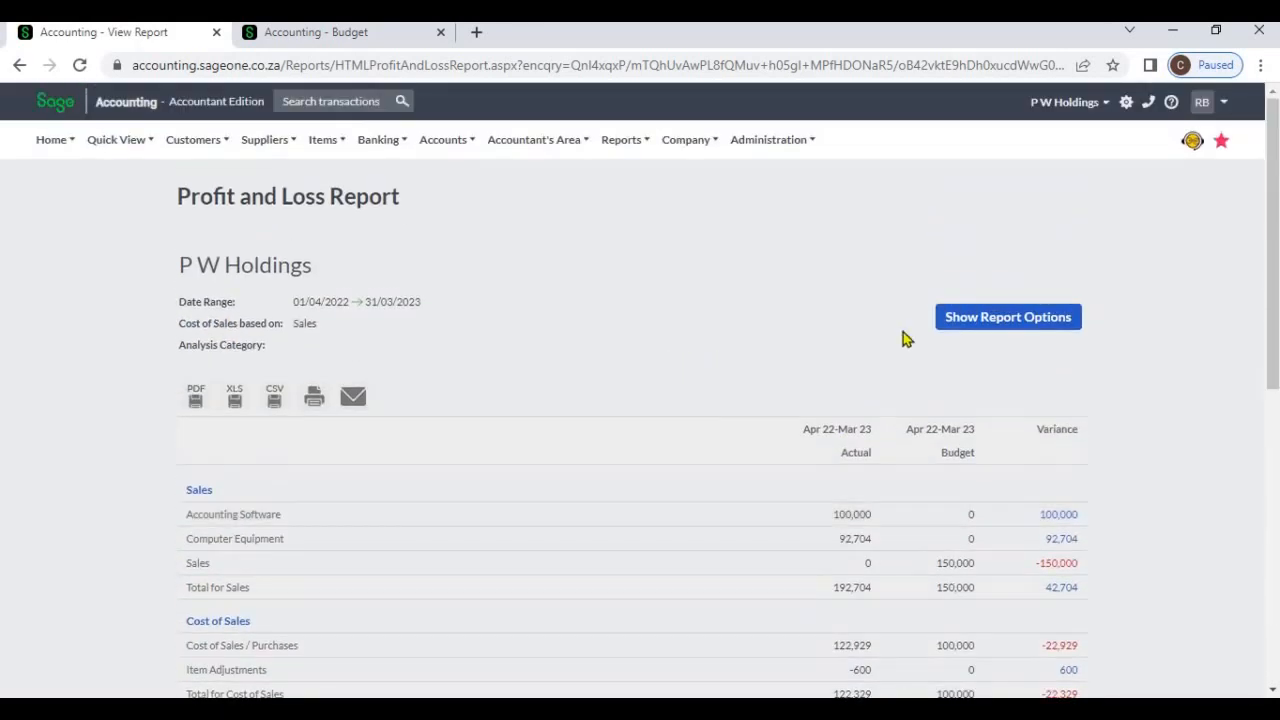
Show the report options and view the accounts available for exclusion, leaving none excluded
{"action": "left_click", "coordinate": [937, 326]}
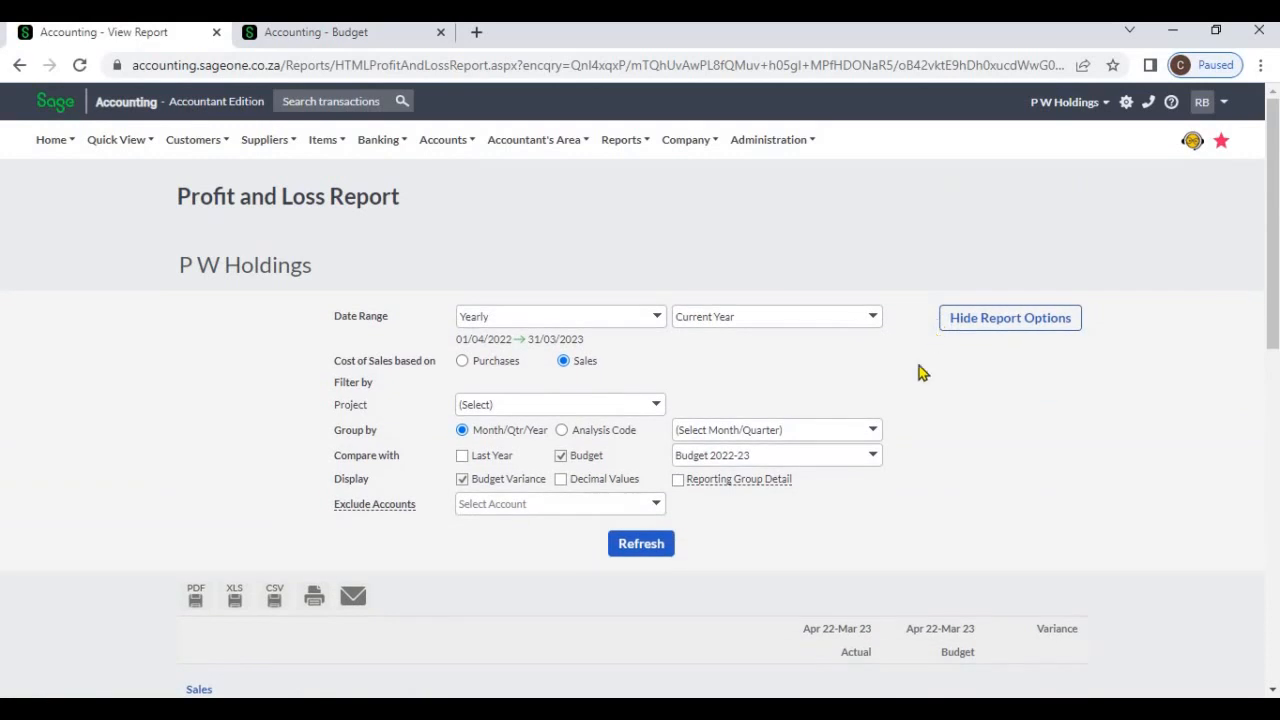
{"action": "left_click", "coordinate": [656, 507]}
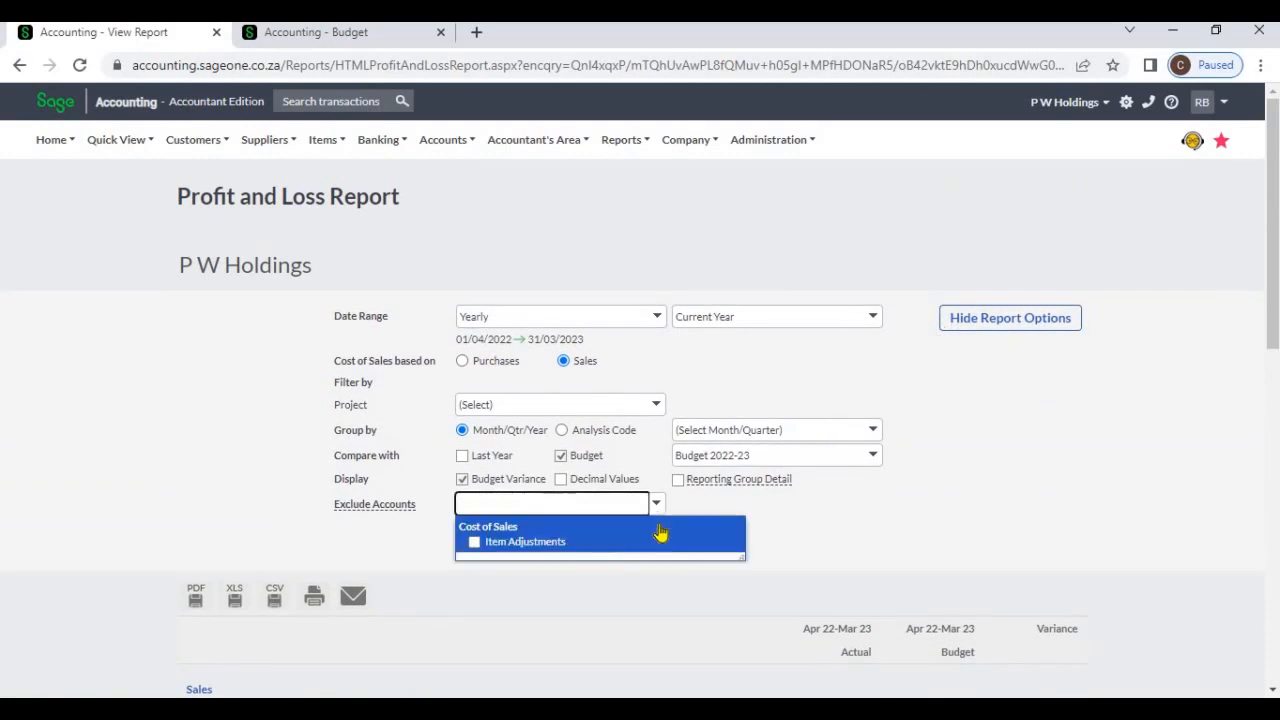
{"action": "left_click", "coordinate": [472, 543]}
{"action": "left_click", "coordinate": [855, 544]}
{"action": "left_click", "coordinate": [656, 507]}
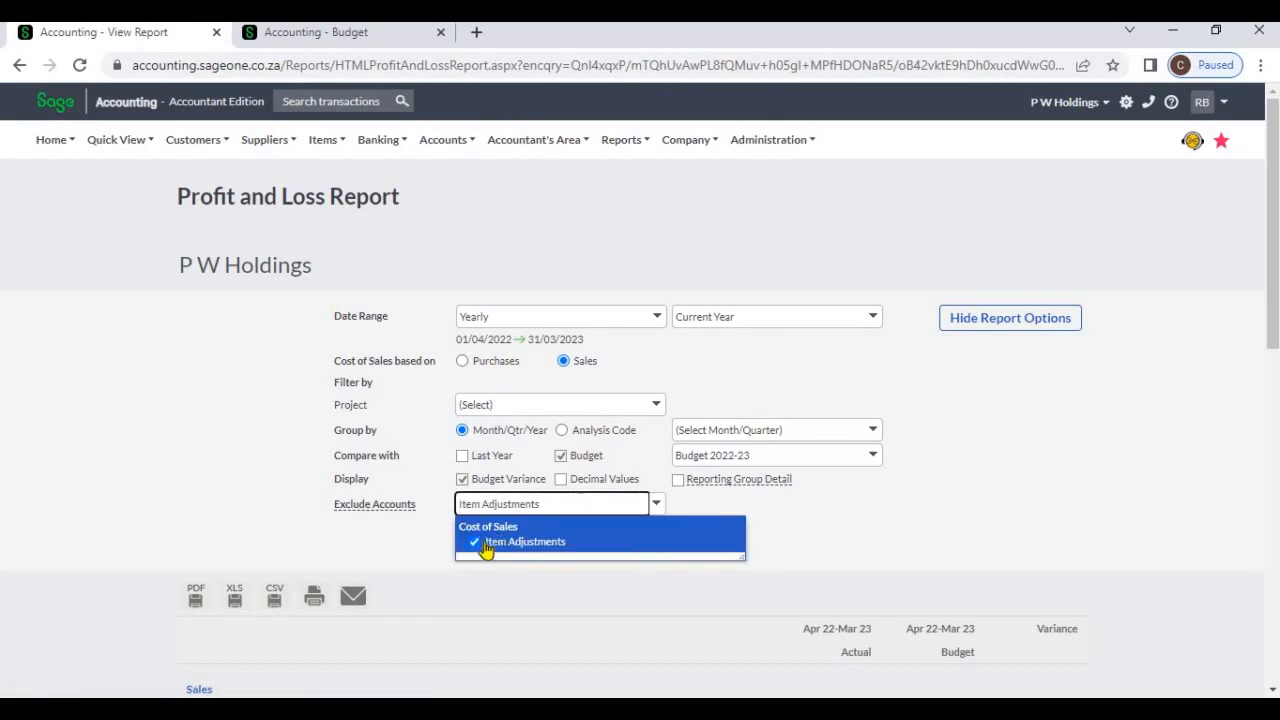
{"action": "left_click", "coordinate": [898, 548]}
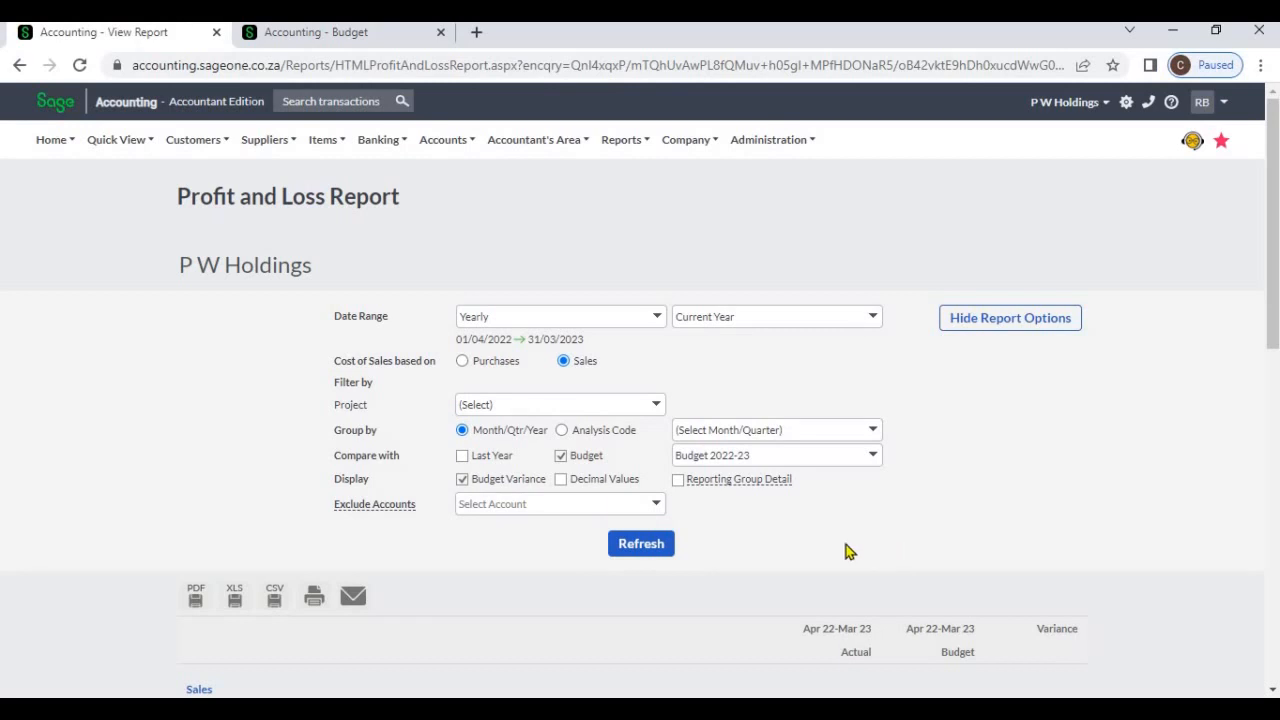
Turn on Reporting Group Detail, refresh the report and review the breakdown under Admin Expenses
{"action": "left_click", "coordinate": [440, 145]}
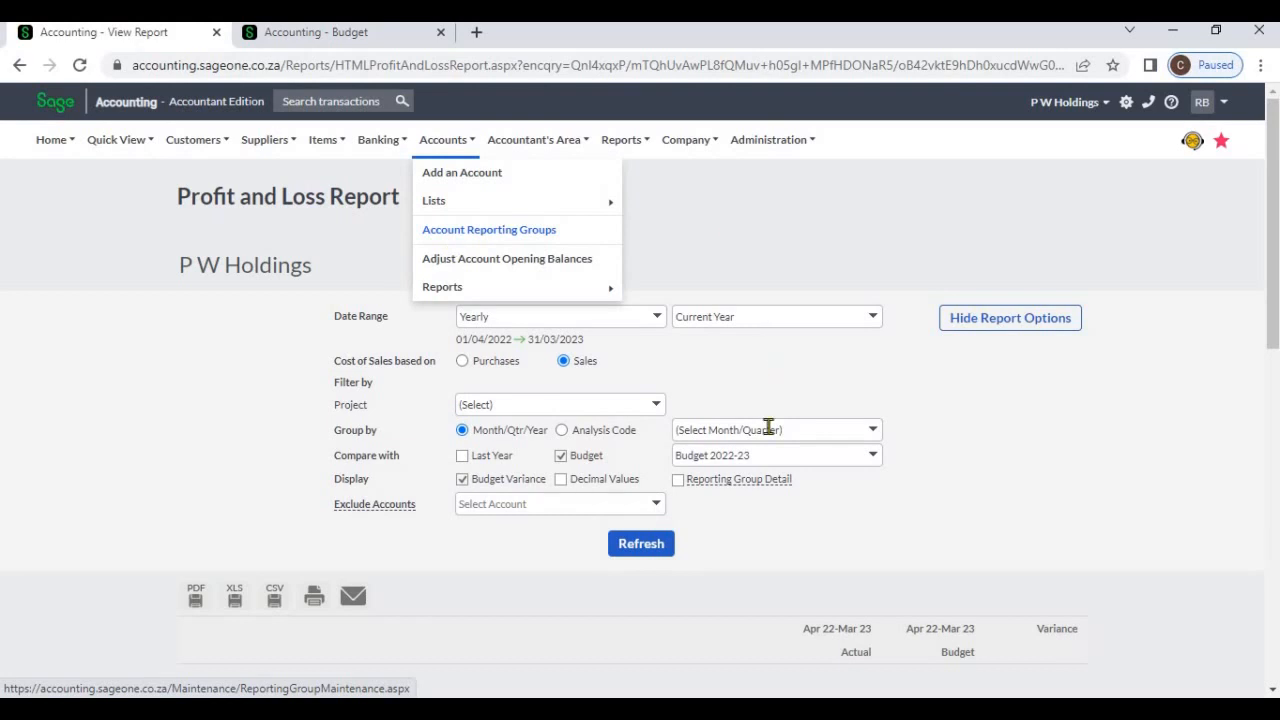
{"action": "left_click", "coordinate": [680, 482]}
{"action": "mouse_move", "coordinate": [748, 484]}
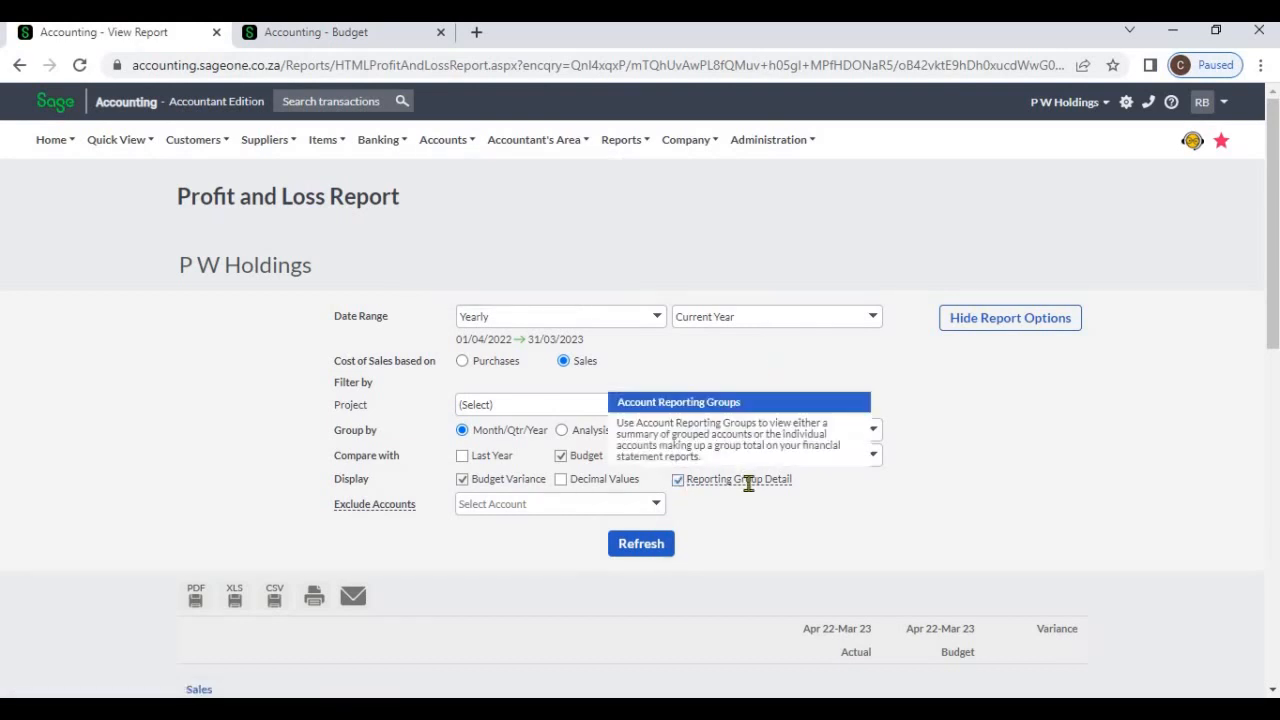
{"action": "left_click", "coordinate": [680, 484]}
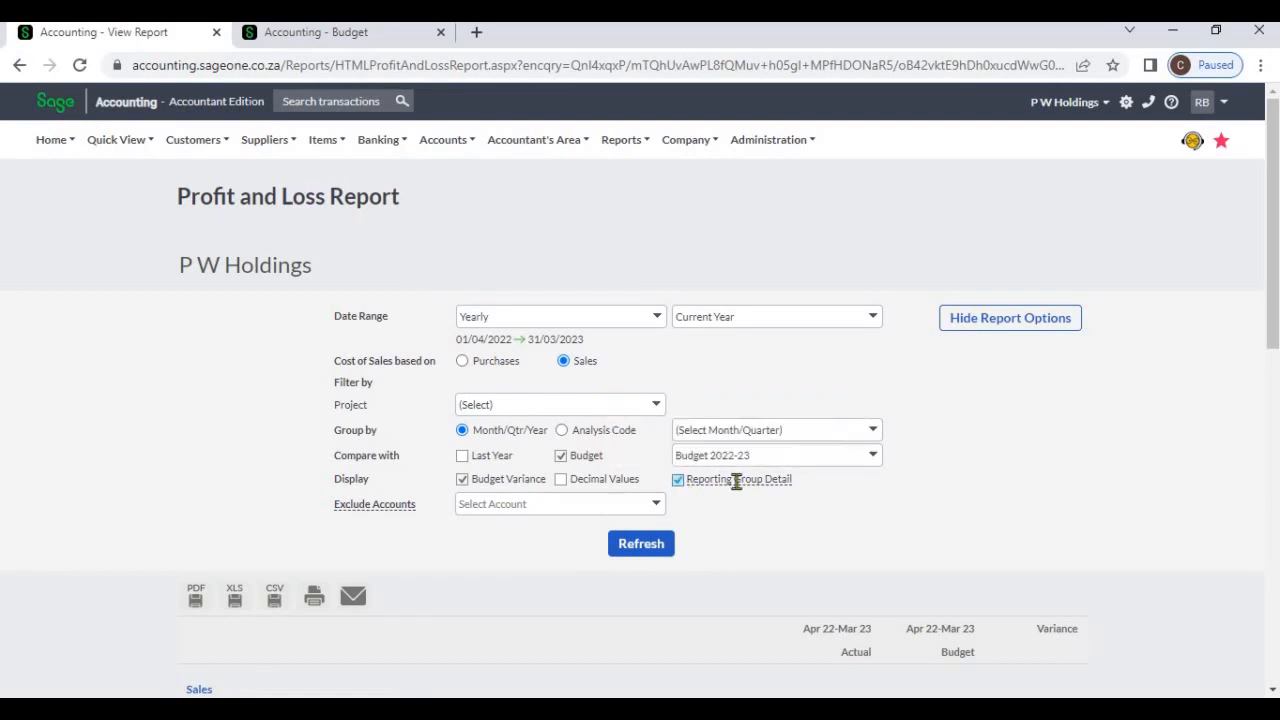
{"action": "mouse_move", "coordinate": [736, 481]}
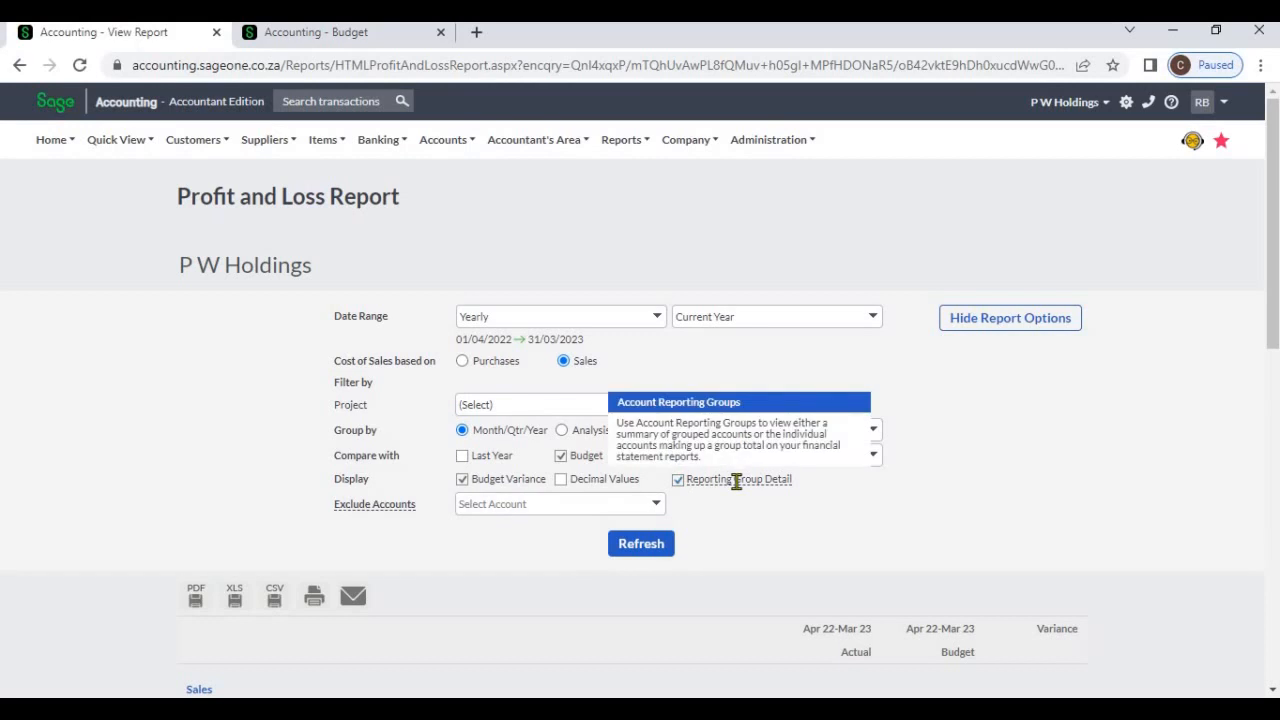
{"action": "left_click", "coordinate": [655, 544]}
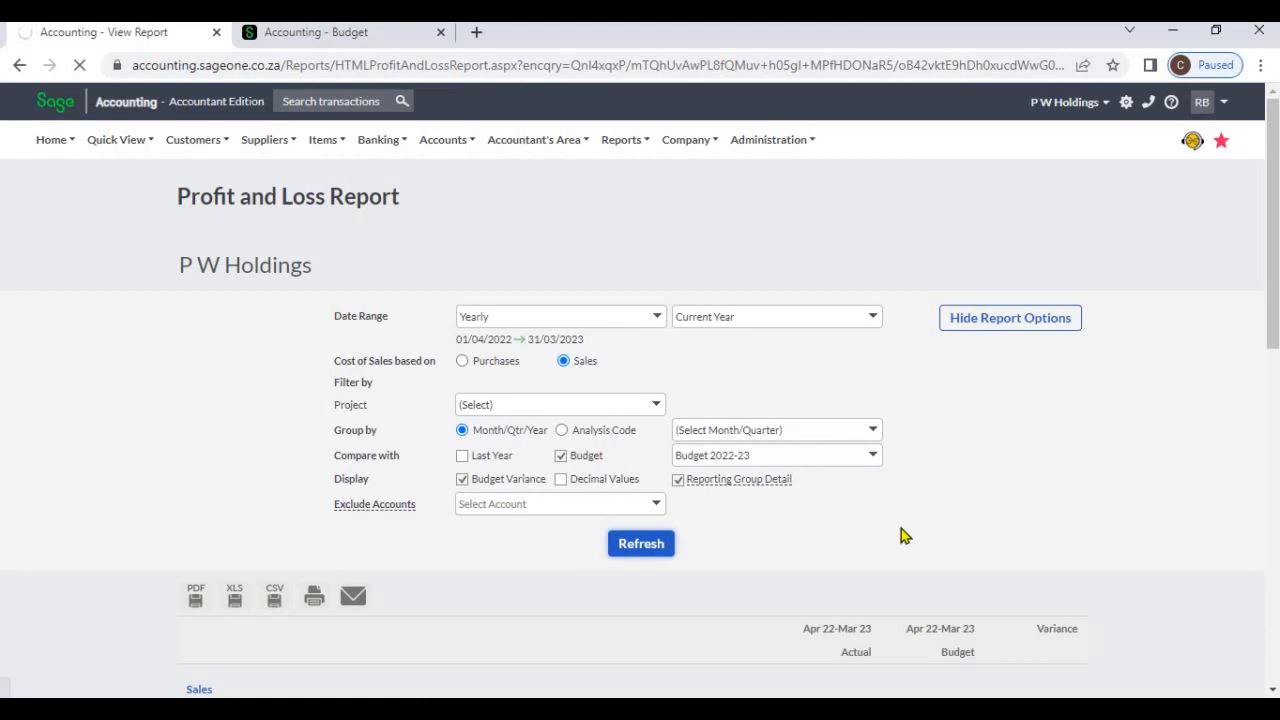
{"action": "scroll", "coordinate": [532, 522], "scroll_direction": "down", "scroll_amount": 1}
{"action": "scroll", "coordinate": [532, 528], "scroll_direction": "down", "scroll_amount": 4}
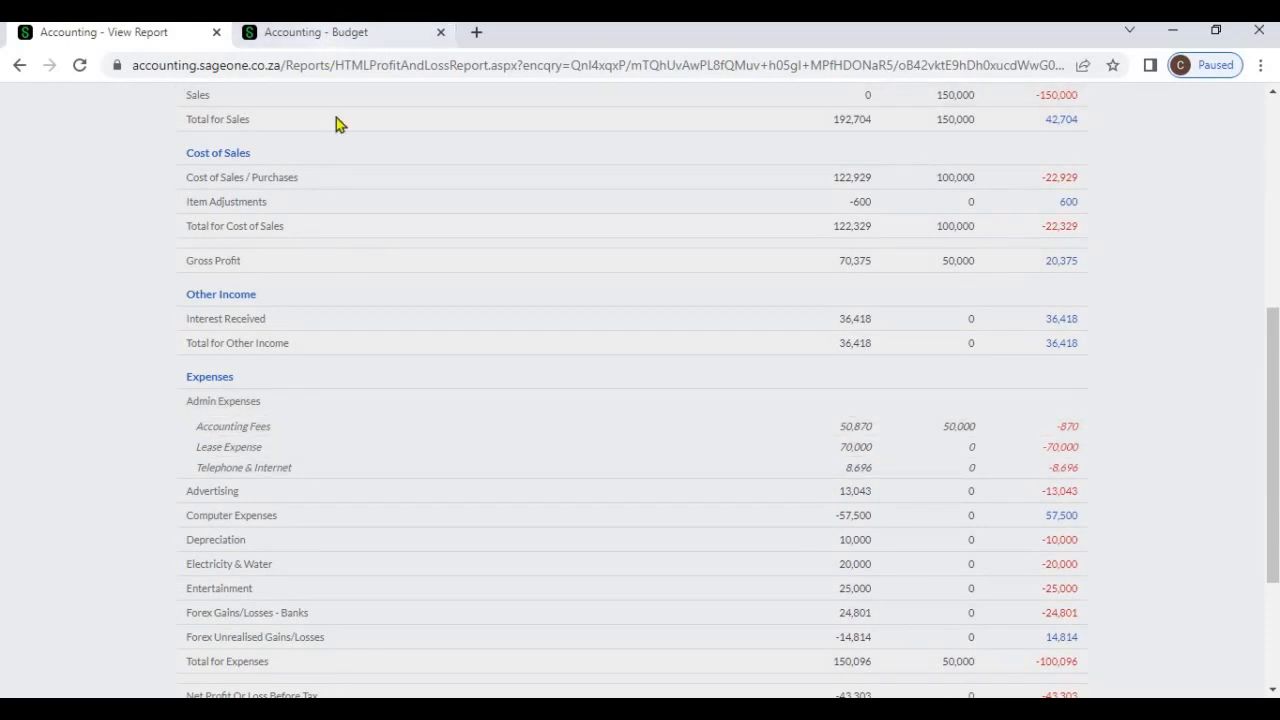
Open Account Reporting Groups in the second browser tab and examine the accounts grouped under Admin Expenses
{"action": "left_click", "coordinate": [330, 40]}
{"action": "left_click", "coordinate": [625, 420]}
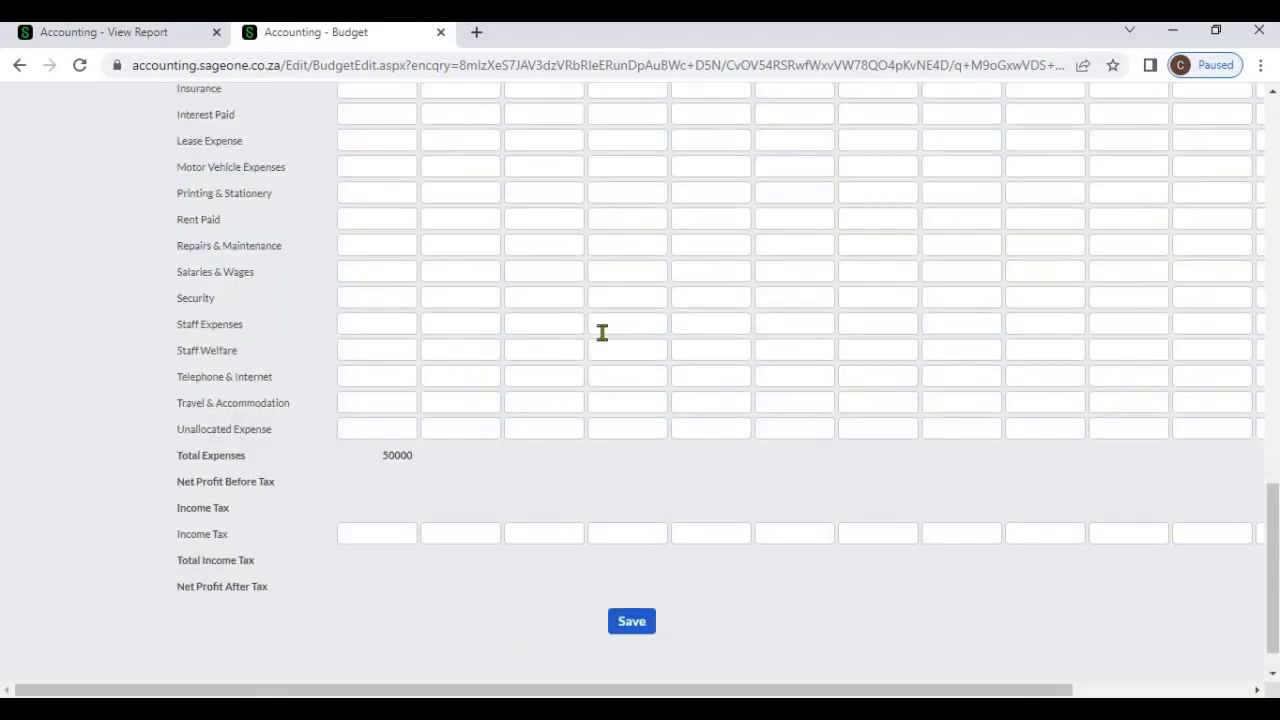
{"action": "scroll", "coordinate": [600, 334], "scroll_direction": "up", "scroll_amount": 10}
{"action": "scroll", "coordinate": [520, 260], "scroll_direction": "up", "scroll_amount": 5}
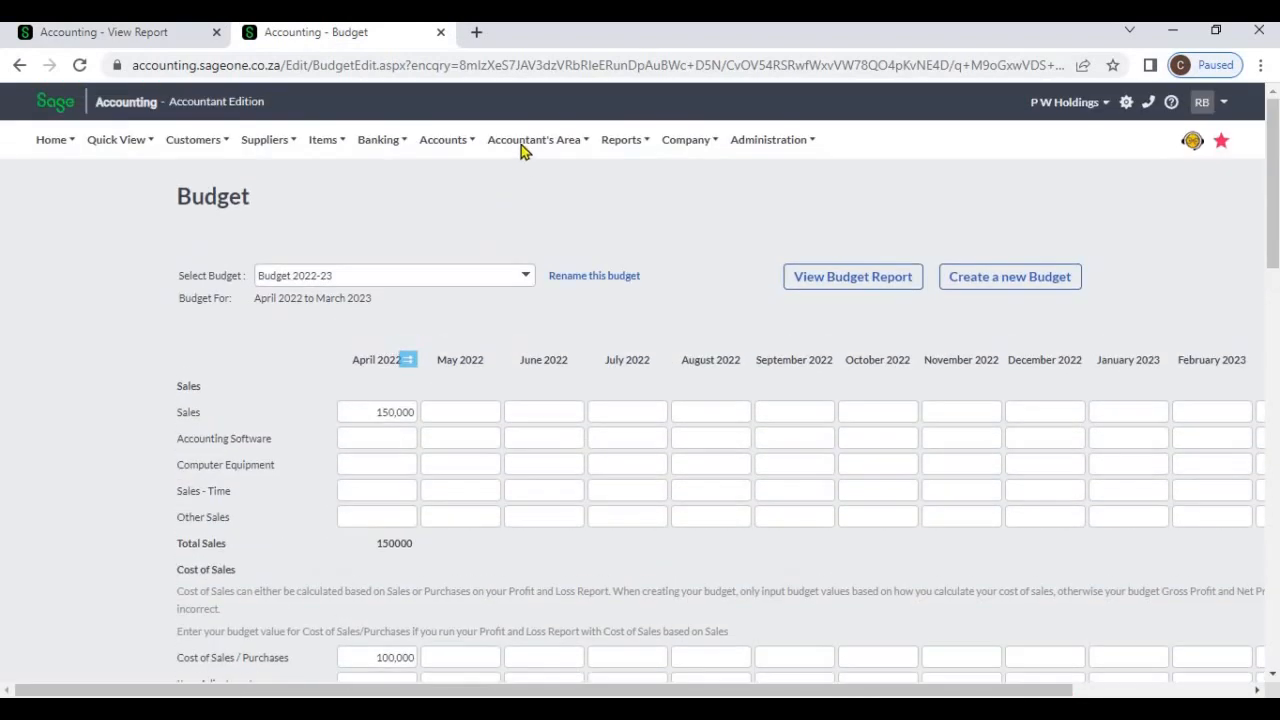
{"action": "mouse_move", "coordinate": [465, 148]}
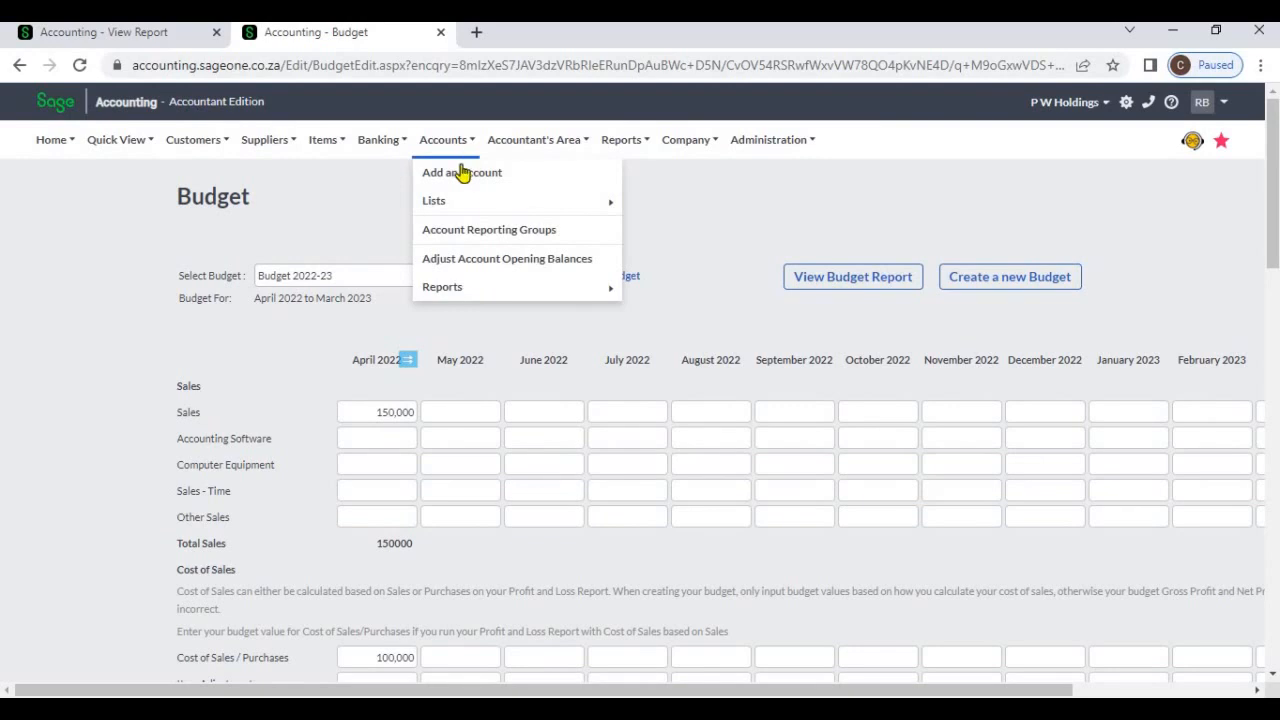
{"action": "left_click", "coordinate": [478, 236]}
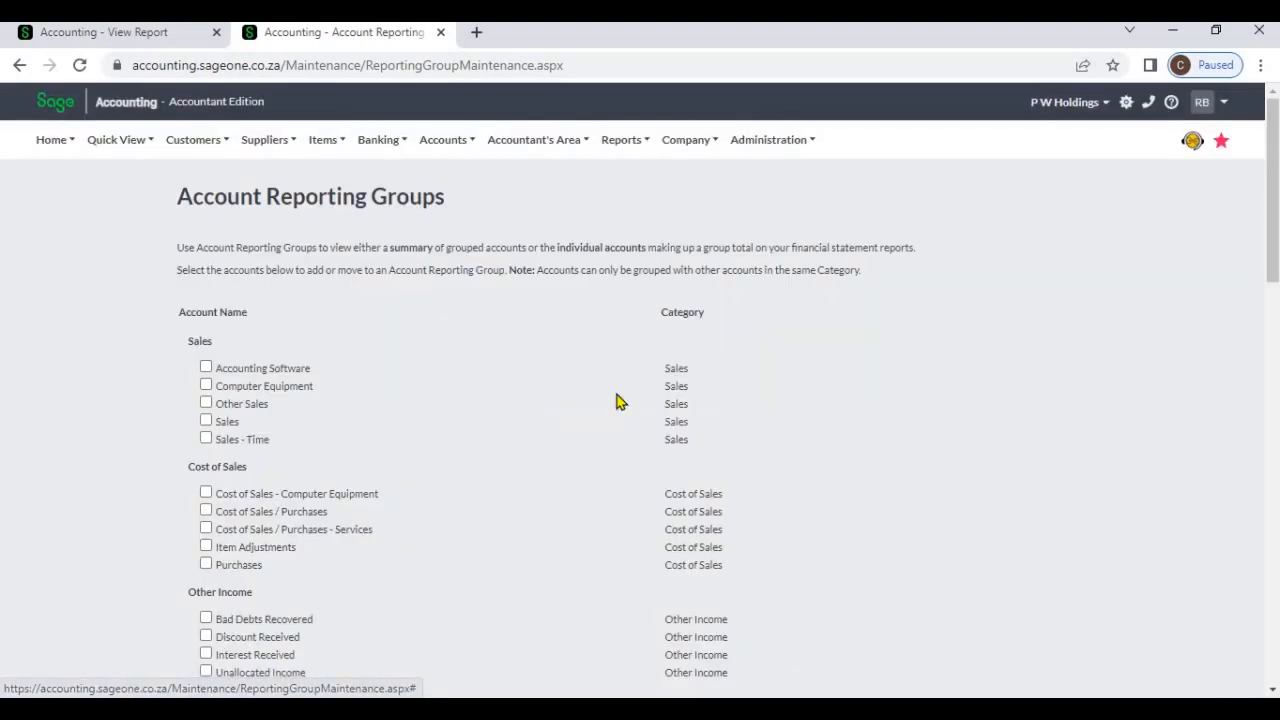
{"action": "scroll", "coordinate": [609, 411], "scroll_direction": "down", "scroll_amount": 4}
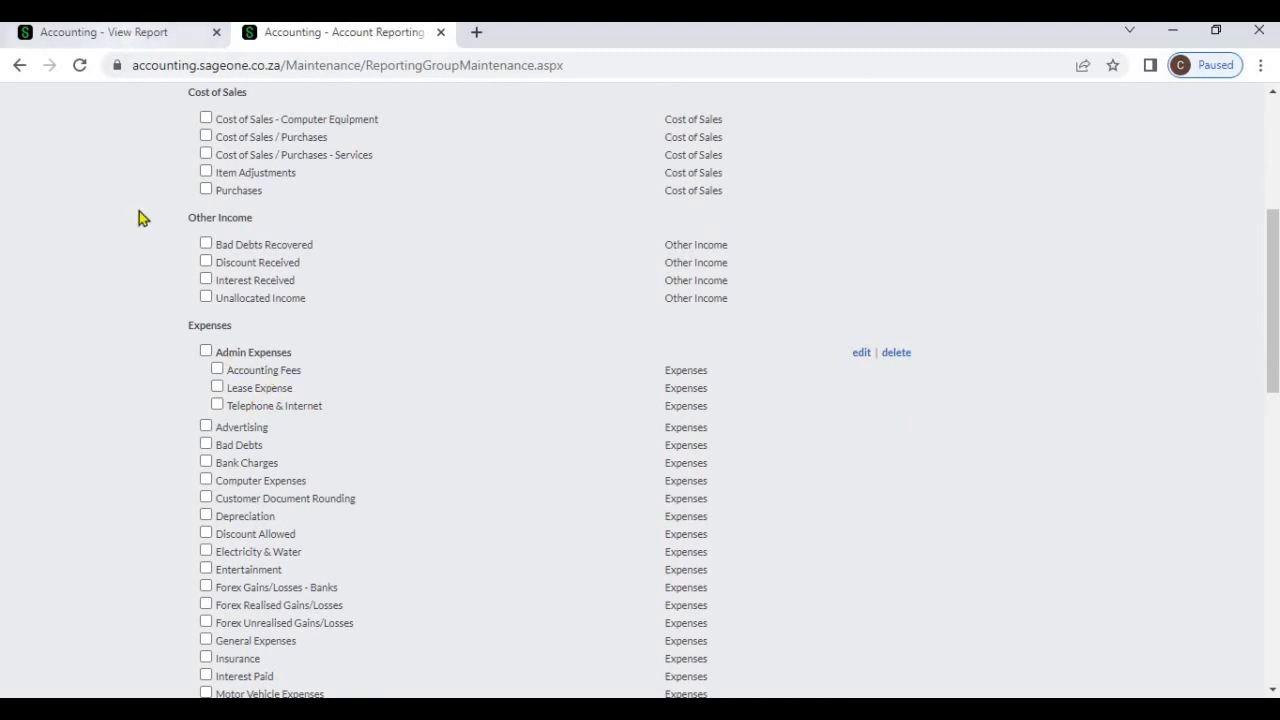
Return to the Profit and Loss Report, turn off Budget Variance, the Budget comparison and Reporting Group Detail, and refresh it
{"action": "left_click", "coordinate": [127, 42]}
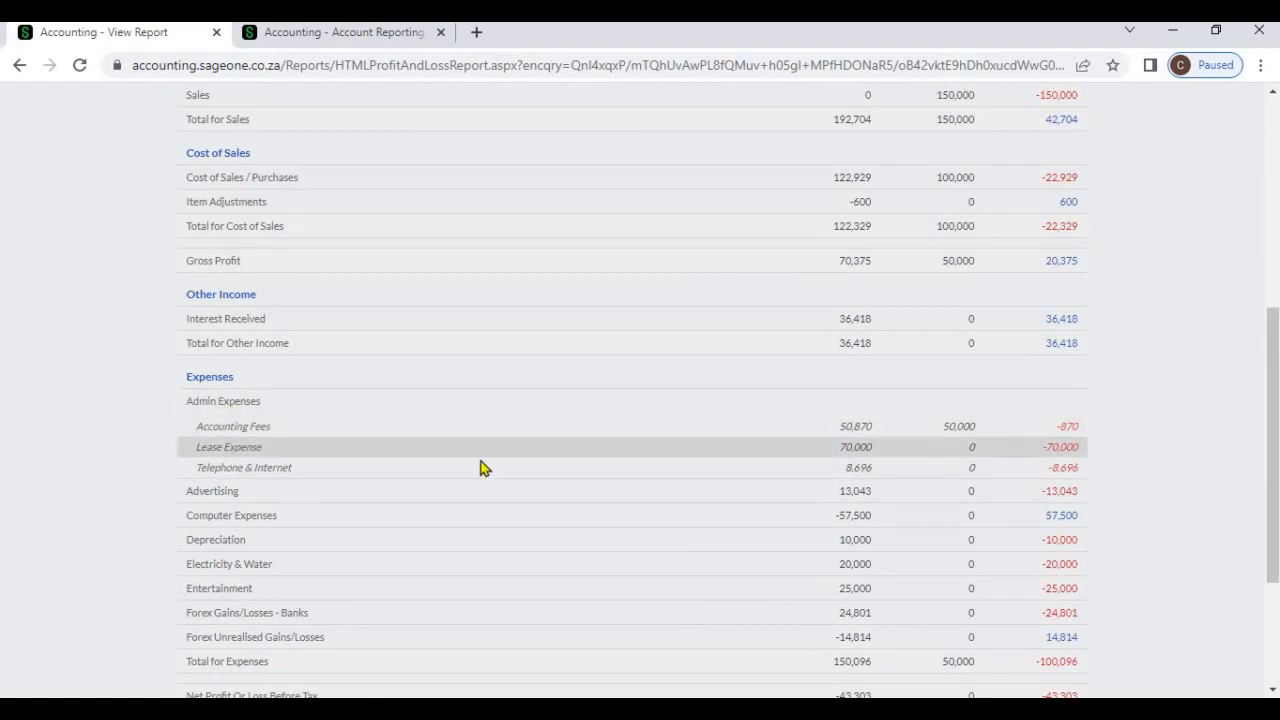
{"action": "scroll", "coordinate": [785, 421], "scroll_direction": "up", "scroll_amount": 5}
{"action": "scroll", "coordinate": [785, 421], "scroll_direction": "up", "scroll_amount": 2}
{"action": "left_click", "coordinate": [996, 322]}
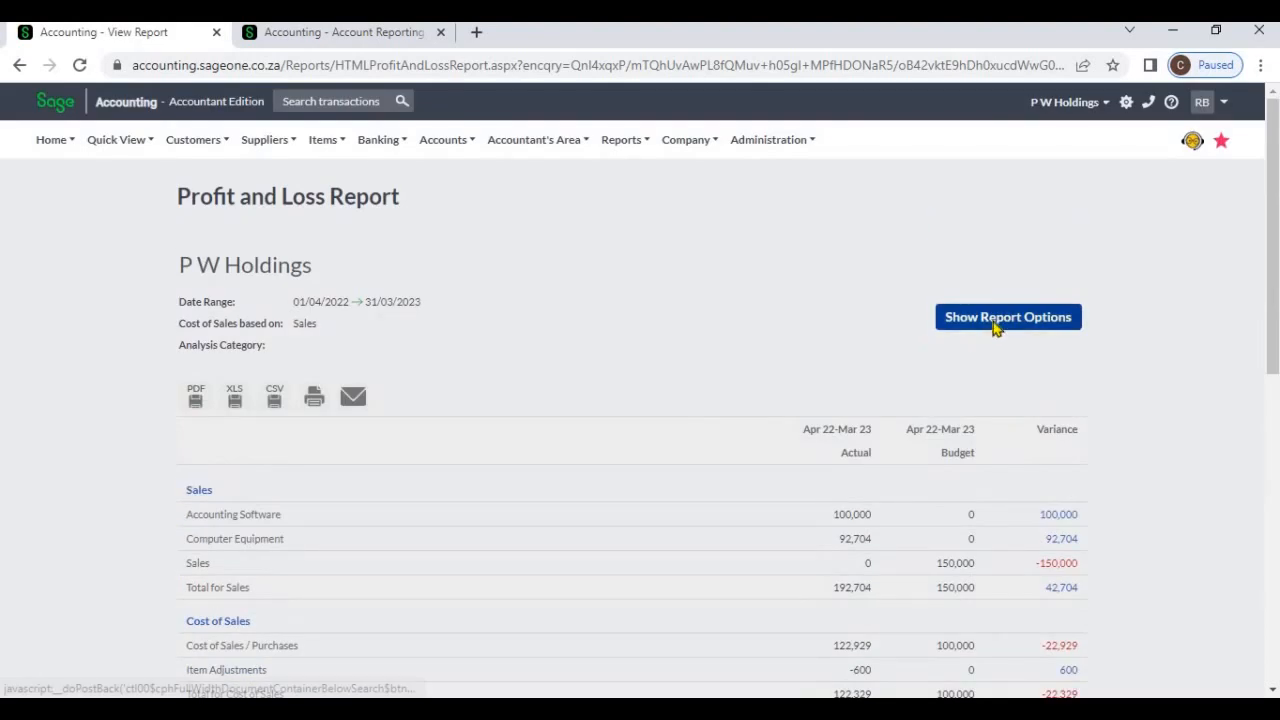
{"action": "left_click", "coordinate": [462, 479]}
{"action": "left_click", "coordinate": [560, 456]}
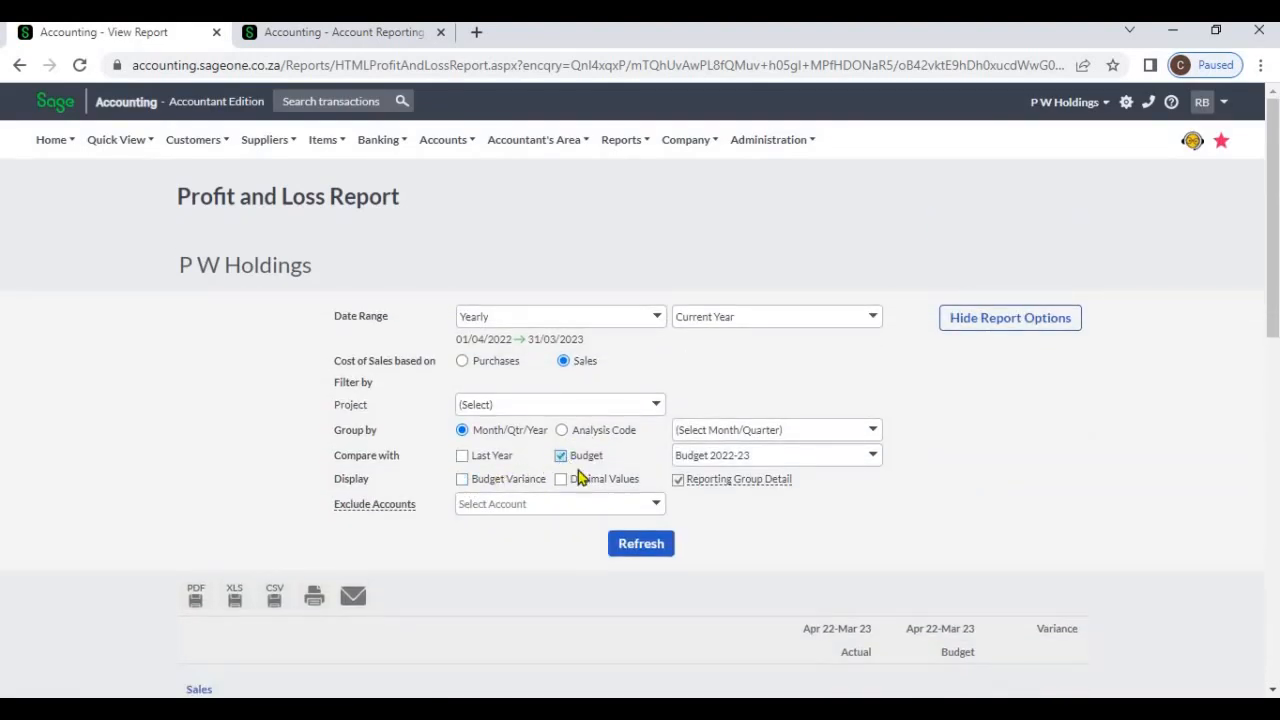
{"action": "left_click", "coordinate": [678, 480]}
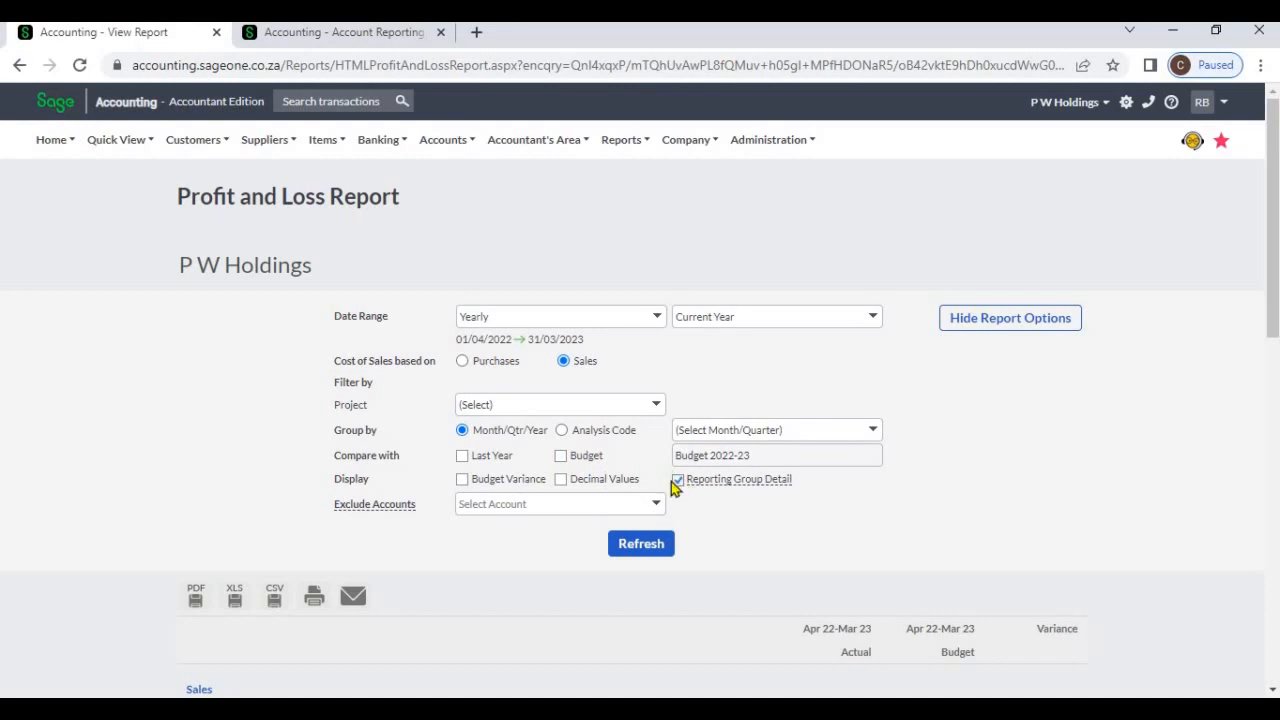
{"action": "left_click", "coordinate": [661, 543]}
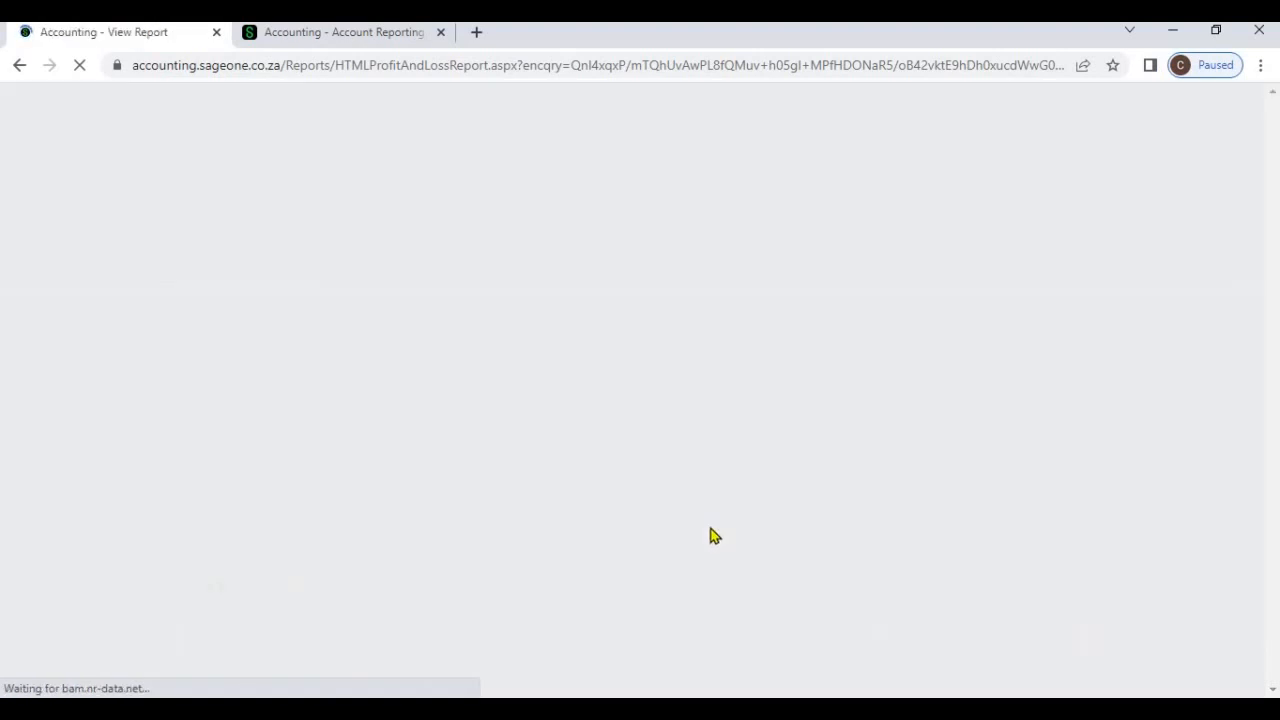
Review the summarised Admin Expenses line against the accounts listed in its reporting group
{"action": "scroll", "coordinate": [716, 537], "scroll_direction": "down", "scroll_amount": 4}
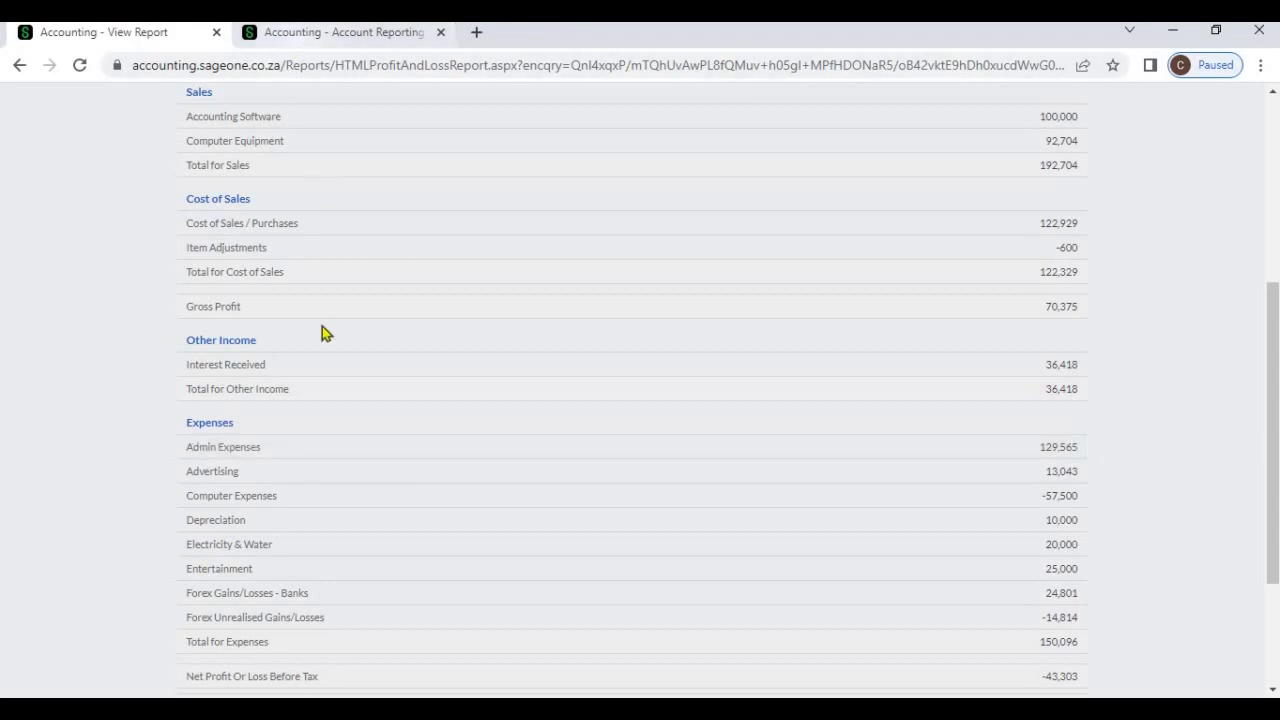
{"action": "left_click", "coordinate": [318, 34]}
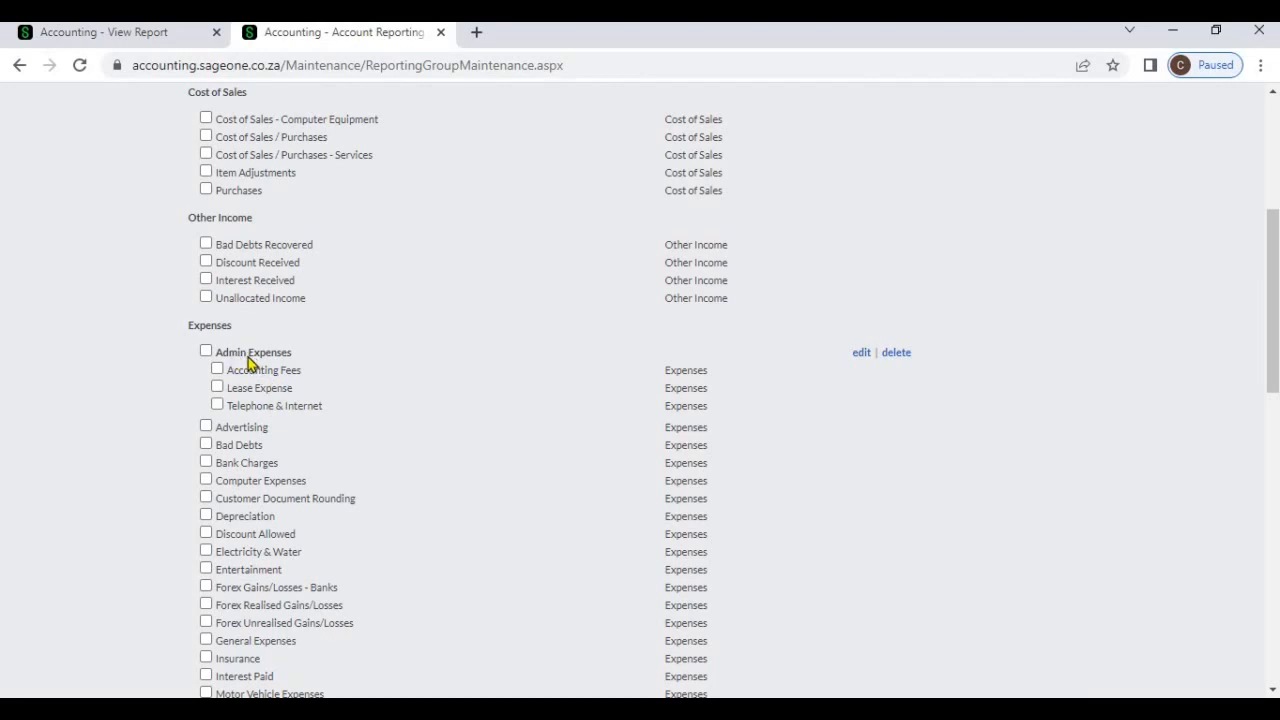
{"action": "left_click", "coordinate": [140, 34]}
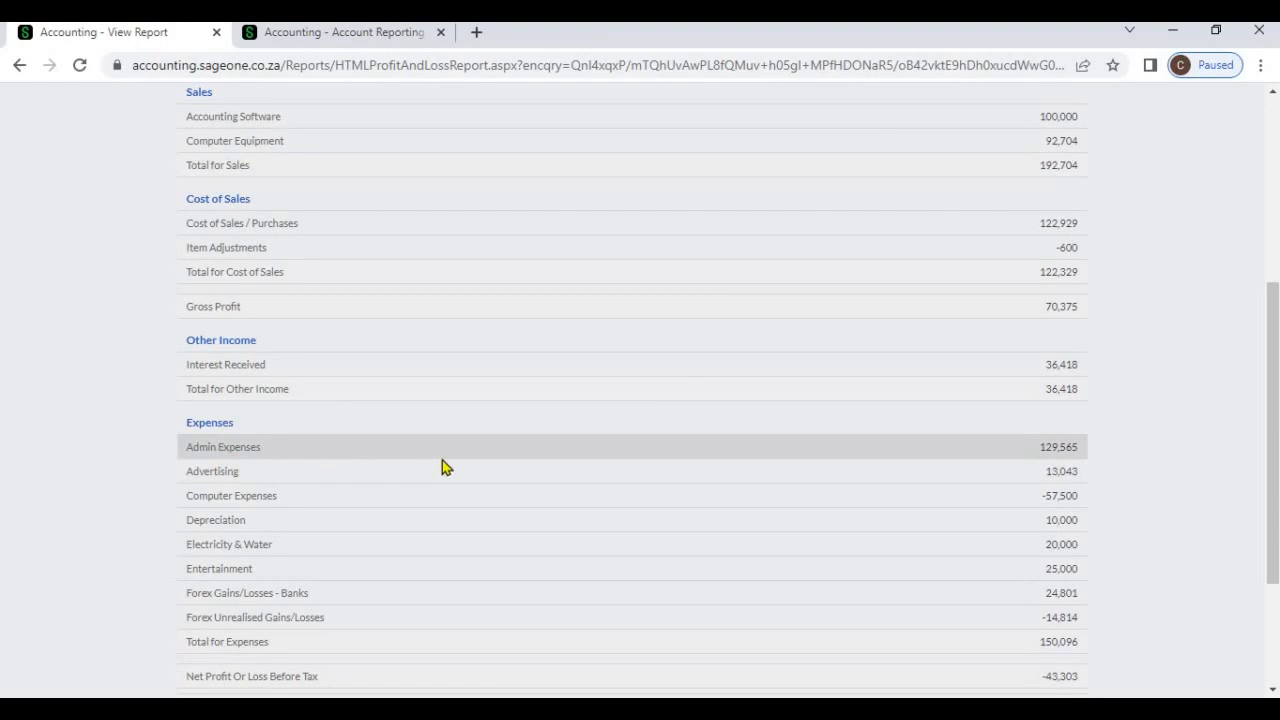
Turn Reporting Group Detail back on, refresh the report and check the individual accounts under Admin Expenses
{"action": "scroll", "coordinate": [932, 322], "scroll_direction": "up", "scroll_amount": 4}
{"action": "left_click", "coordinate": [938, 320]}
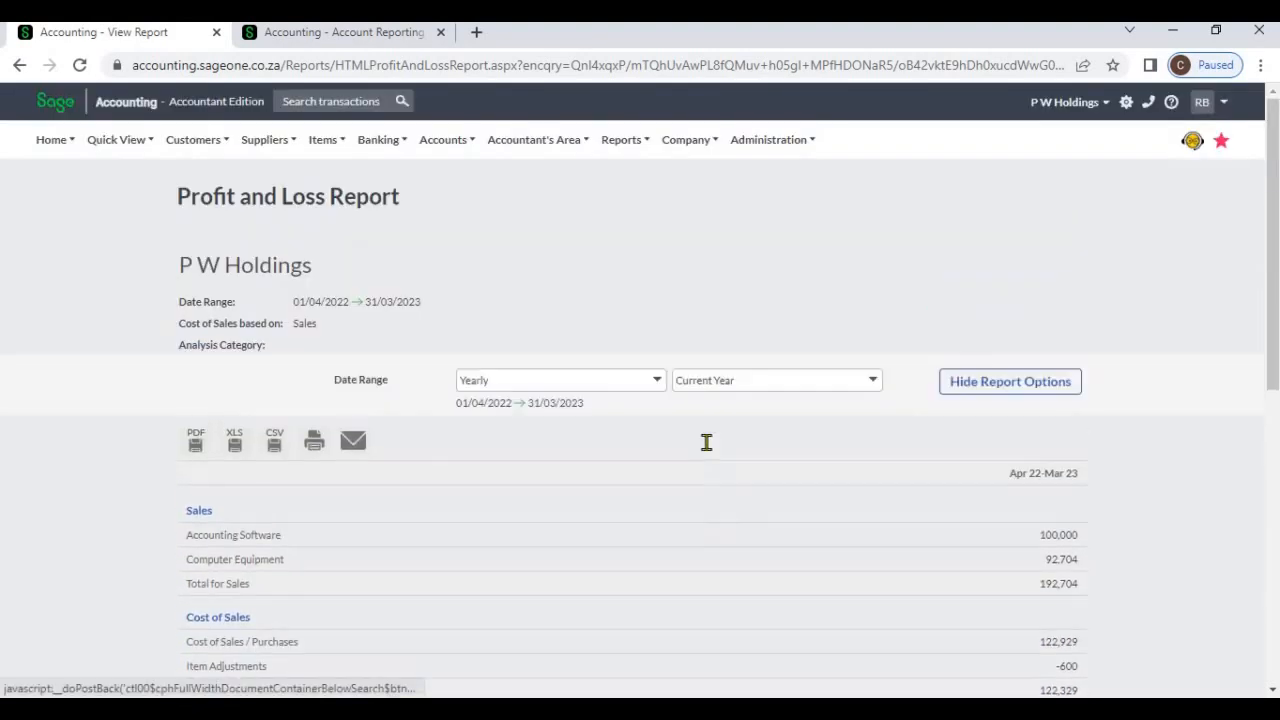
{"action": "left_click", "coordinate": [657, 543]}
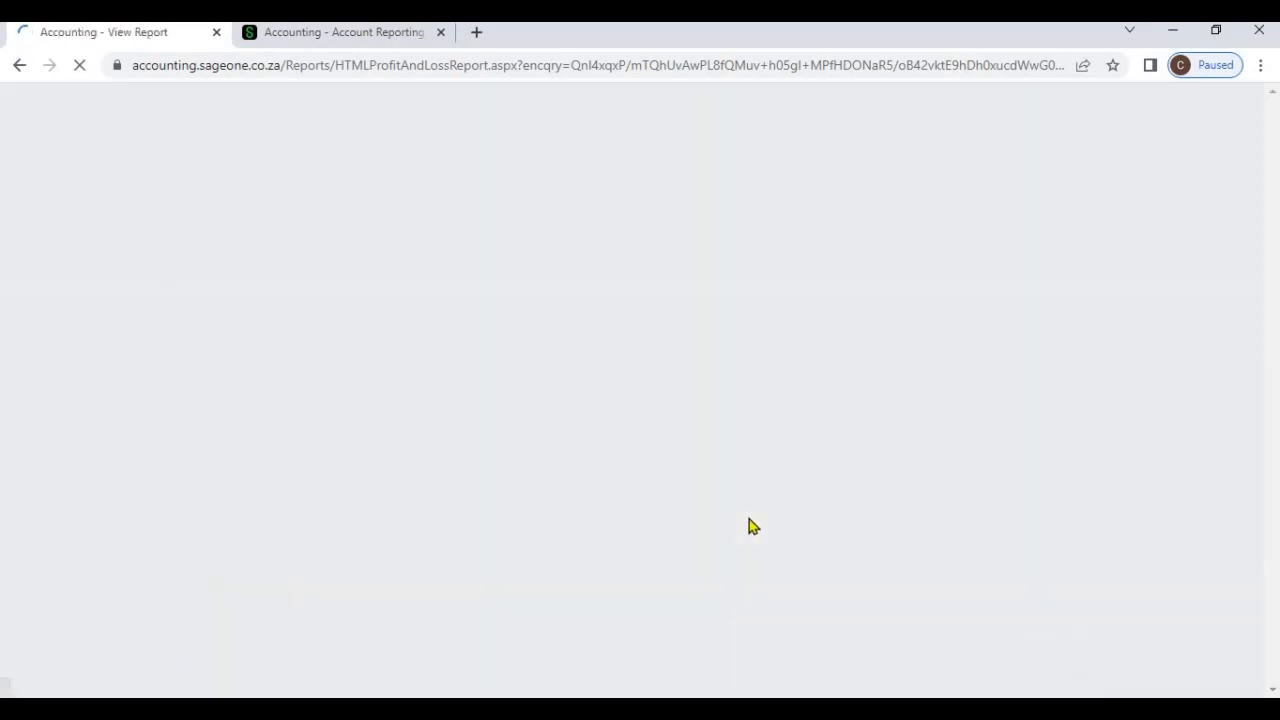
{"action": "scroll", "coordinate": [740, 532], "scroll_direction": "down", "scroll_amount": 1}
{"action": "scroll", "coordinate": [740, 540], "scroll_direction": "down", "scroll_amount": 3}
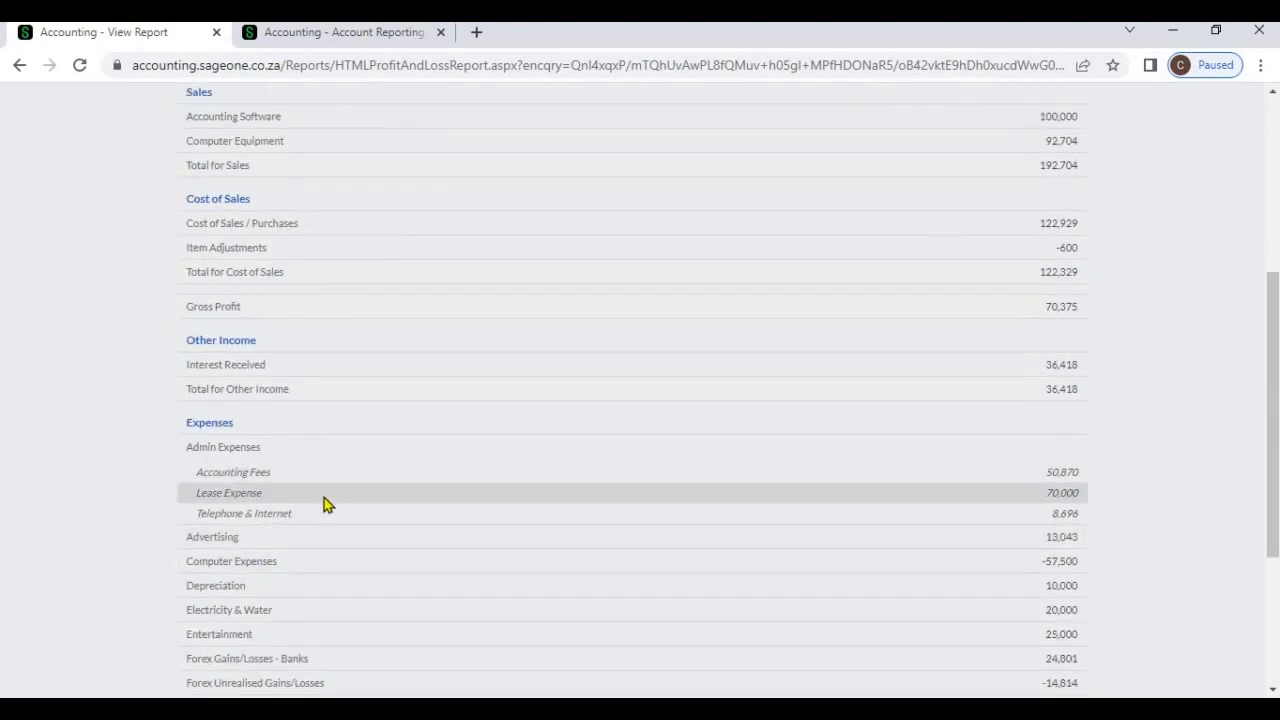
Group the report by the Project analysis code, refresh it and review the project columns down to net profit
{"action": "scroll", "coordinate": [330, 514], "scroll_direction": "up", "scroll_amount": 5}
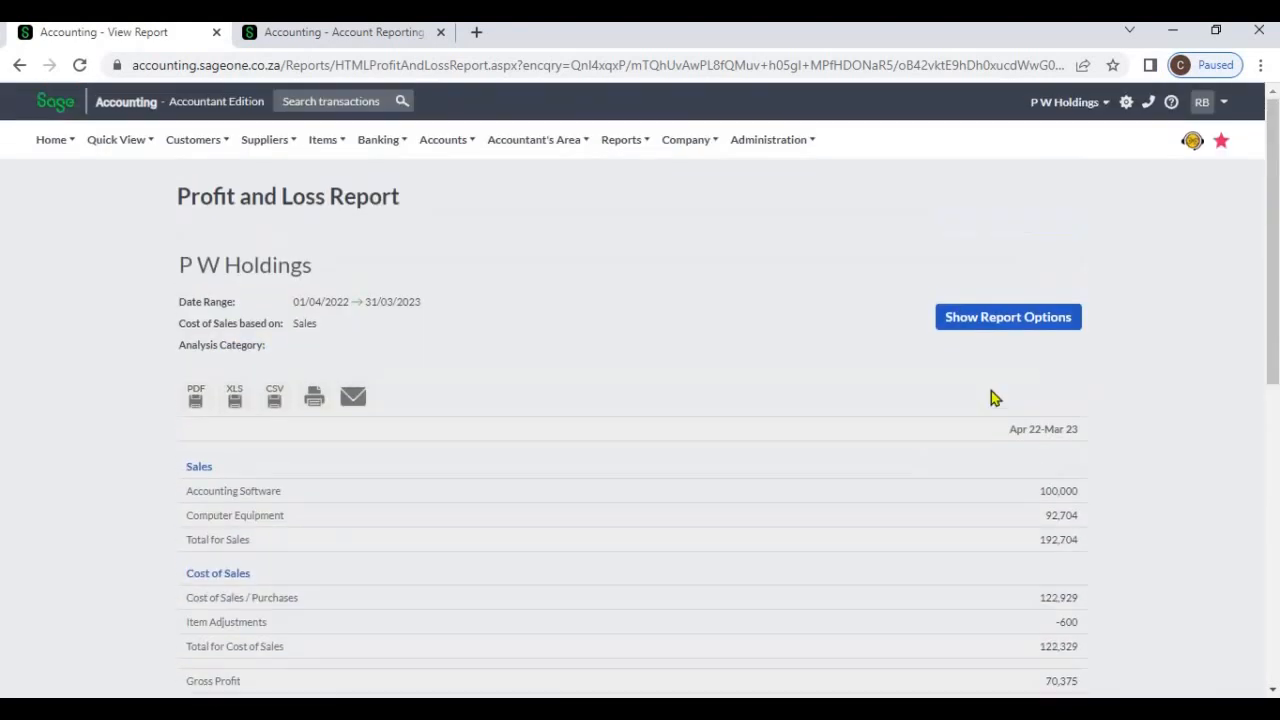
{"action": "left_click", "coordinate": [1008, 318]}
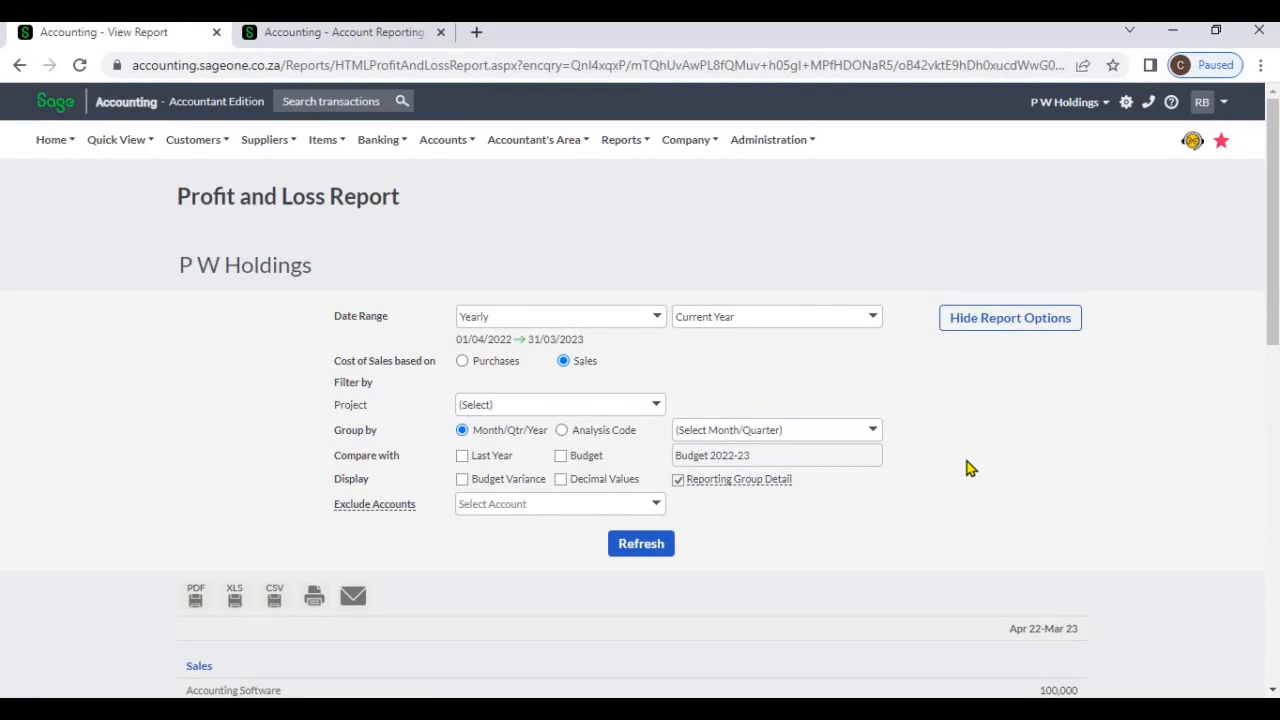
{"action": "left_click", "coordinate": [563, 431]}
{"action": "left_click", "coordinate": [876, 431]}
{"action": "left_click", "coordinate": [829, 474]}
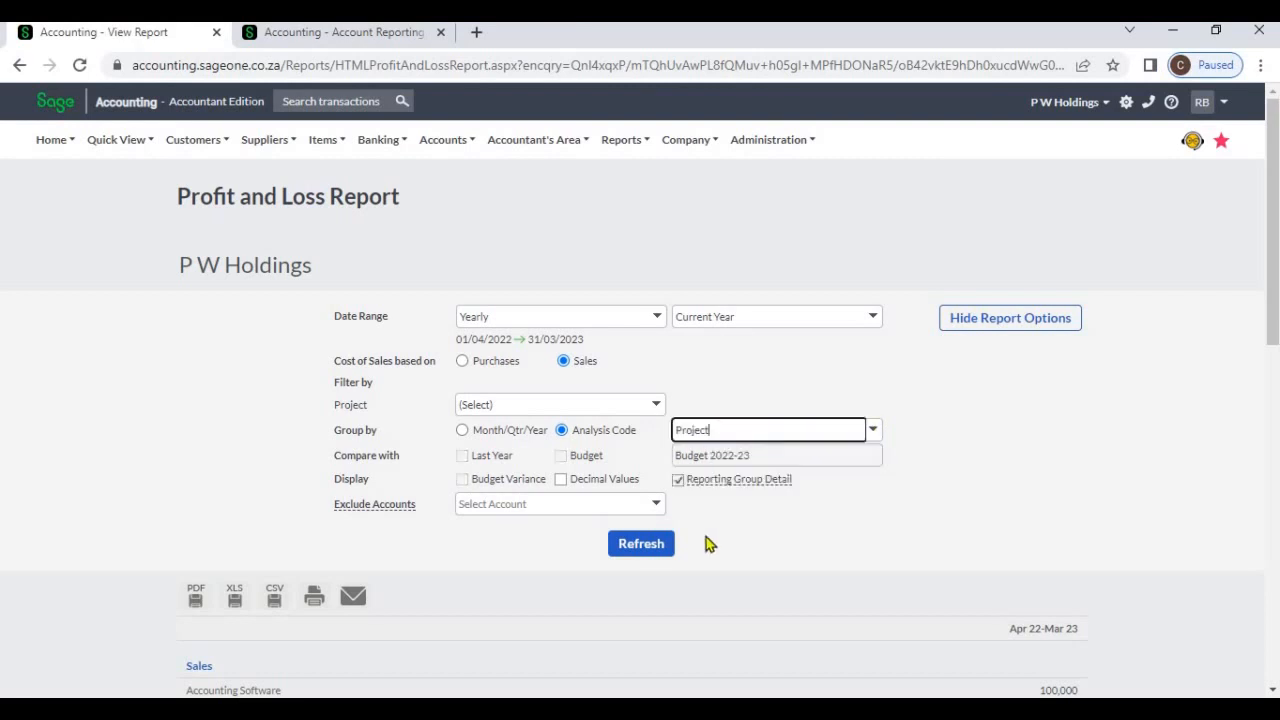
{"action": "left_click", "coordinate": [646, 545]}
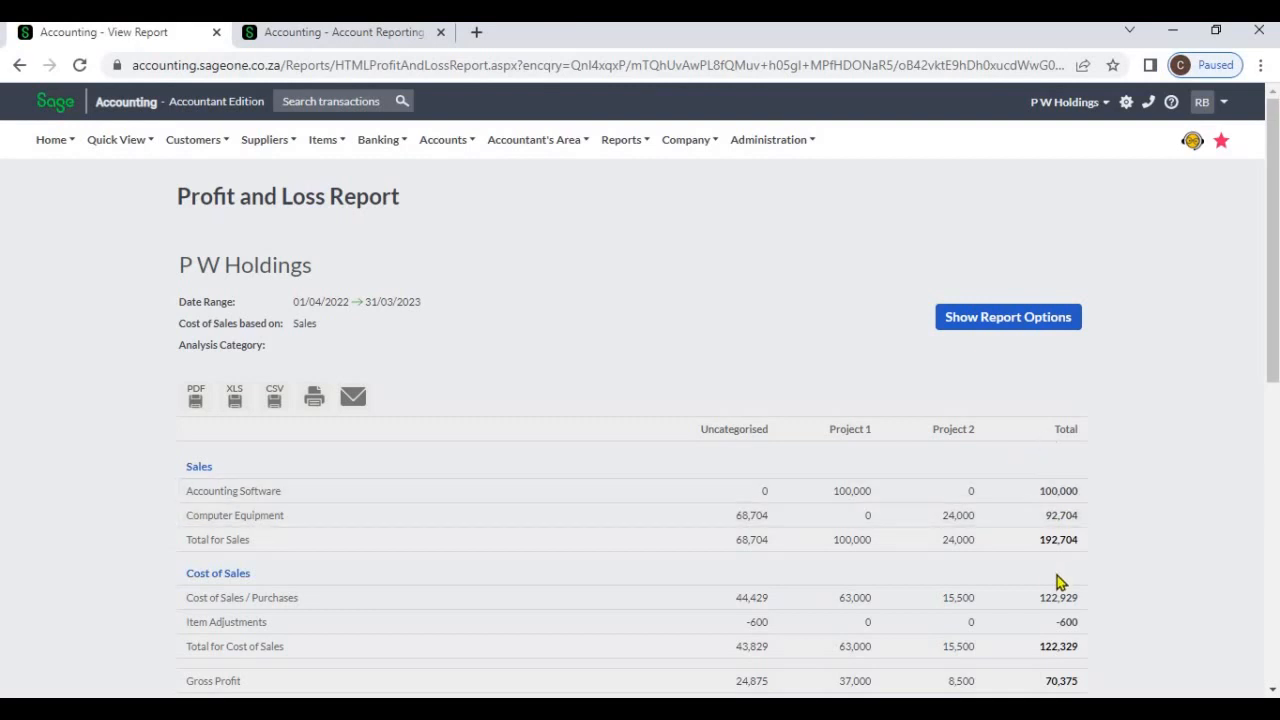
{"action": "scroll", "coordinate": [1050, 592], "scroll_direction": "down", "scroll_amount": 6}
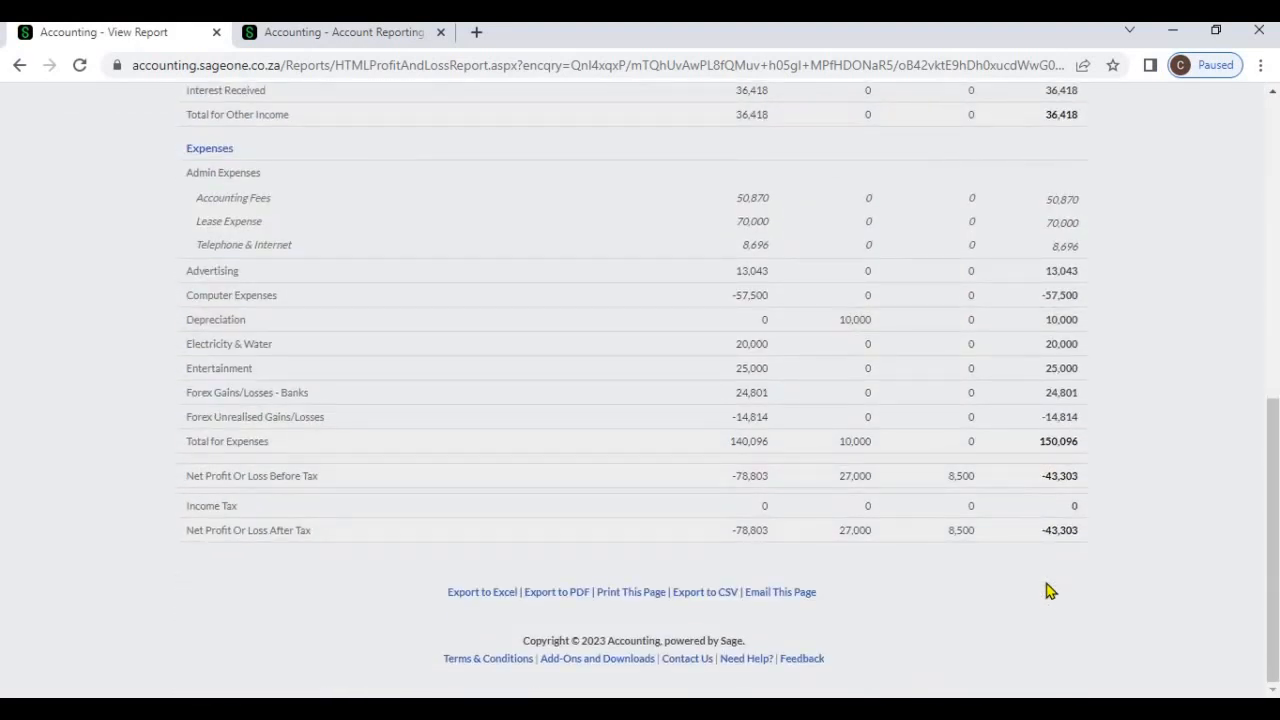
{"action": "scroll", "coordinate": [1050, 592], "scroll_direction": "up", "scroll_amount": 10}
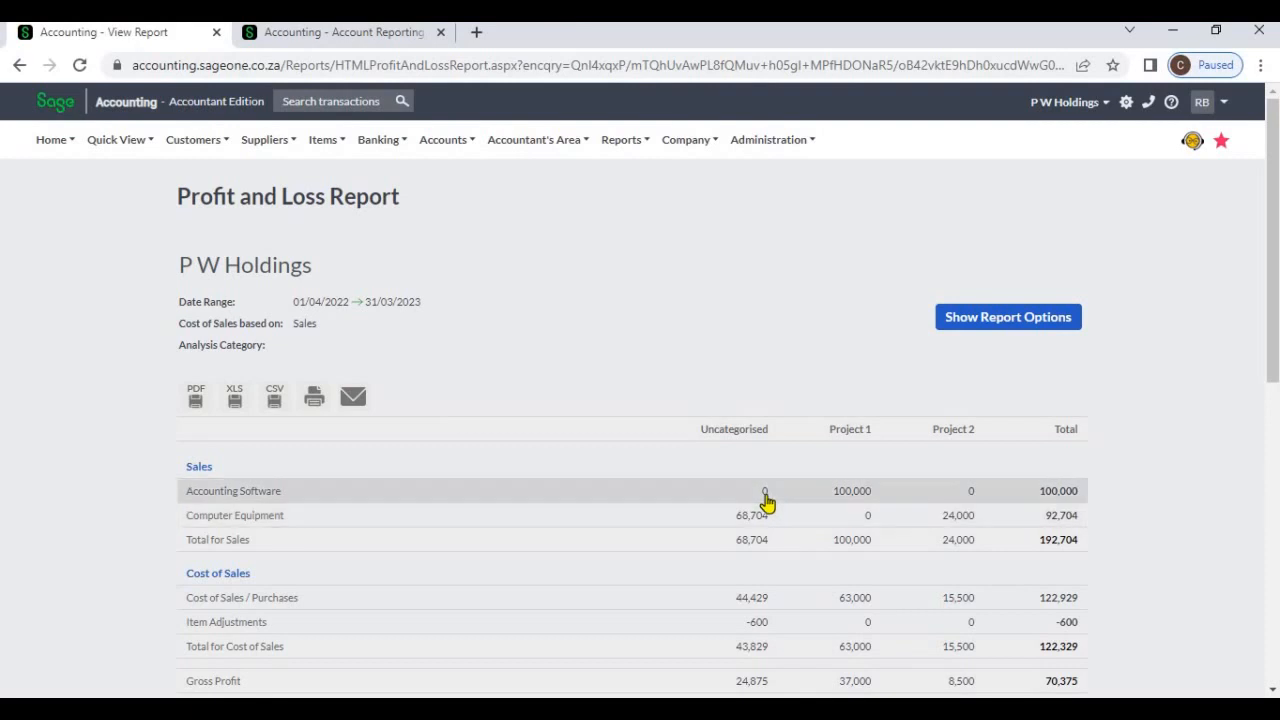
Drill into Project 1's Accounting Software sales and the uncategorised Accounting Fees, returning to the Profit and Loss Report after each
{"action": "left_click", "coordinate": [856, 500]}
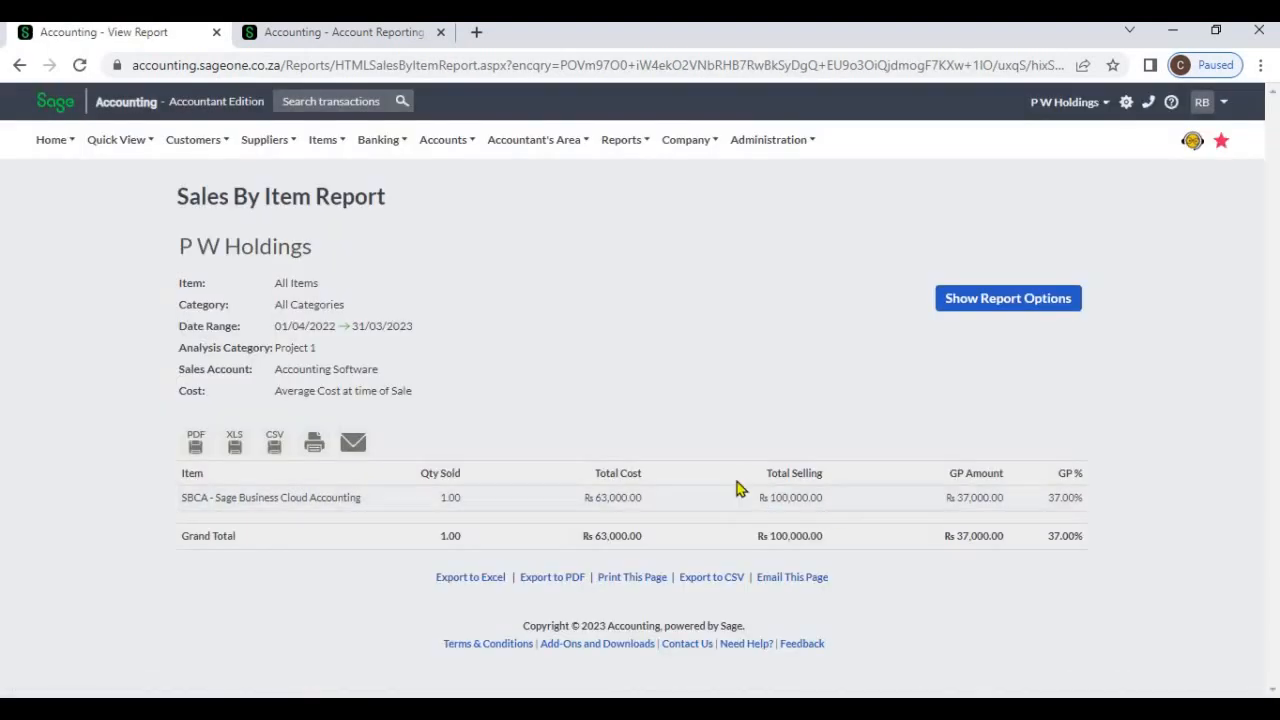
{"action": "left_click", "coordinate": [18, 66]}
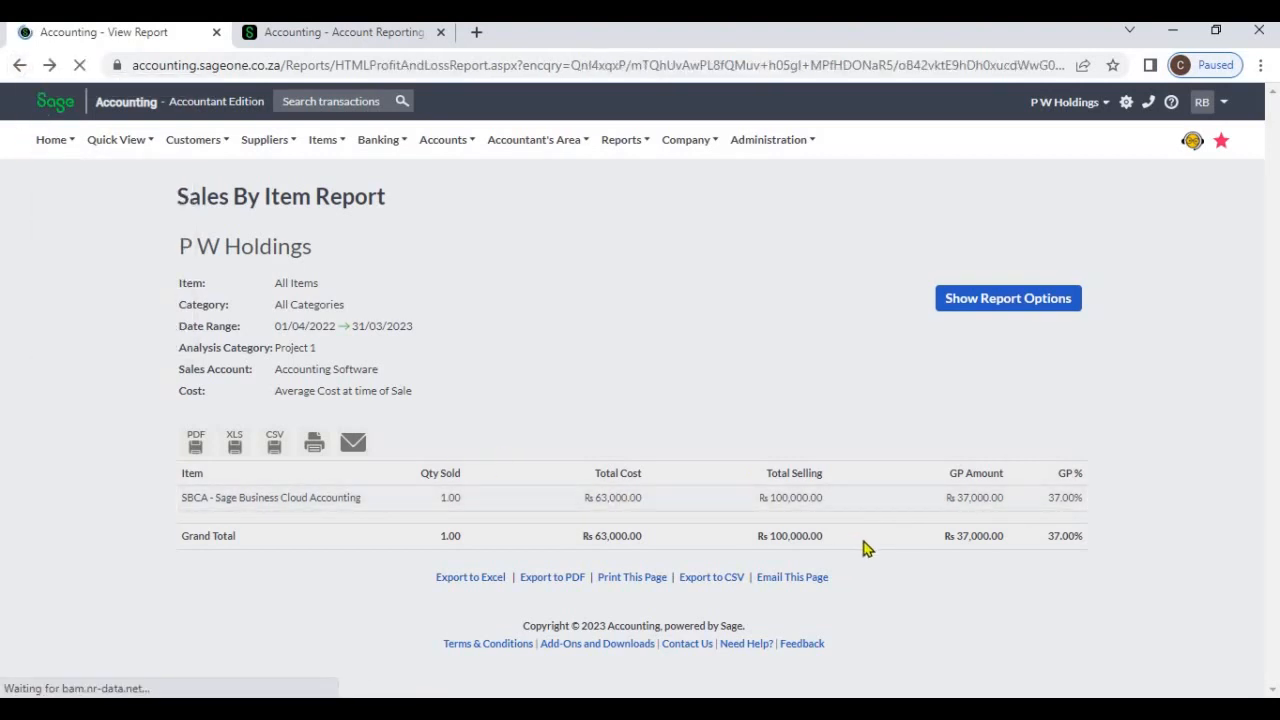
{"action": "scroll", "coordinate": [863, 550], "scroll_direction": "down", "scroll_amount": 4}
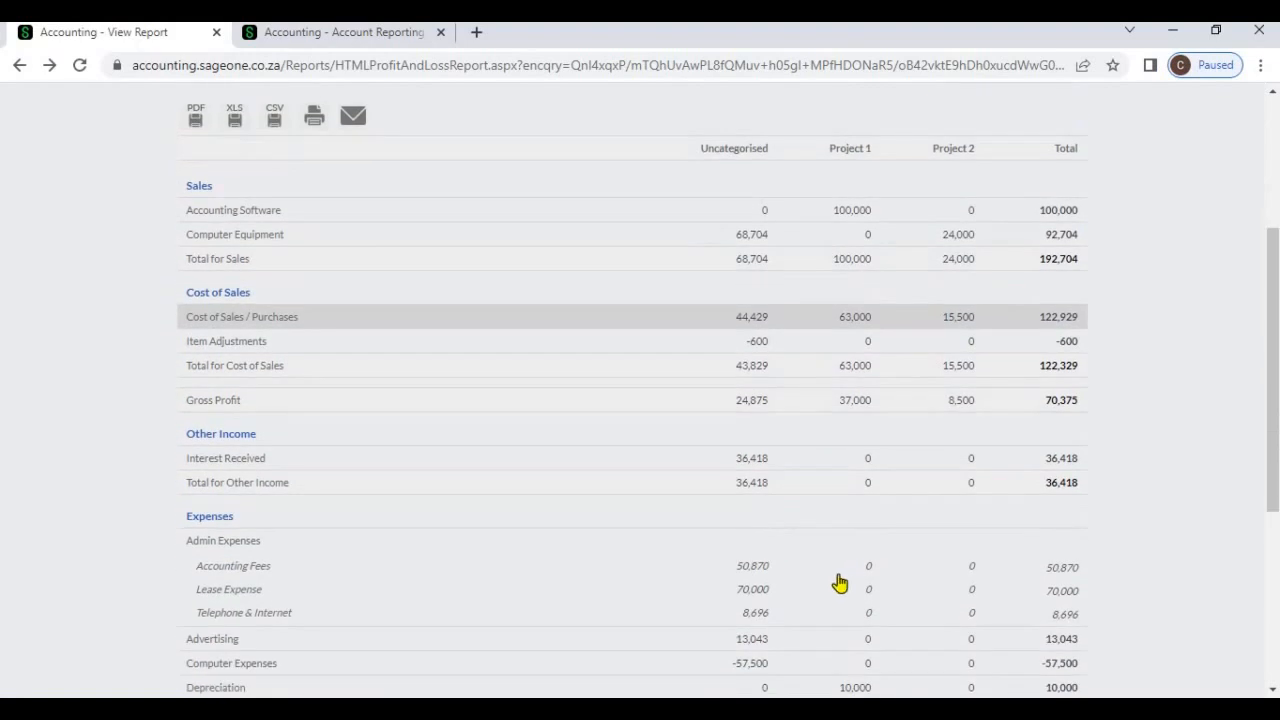
{"action": "left_click", "coordinate": [762, 573]}
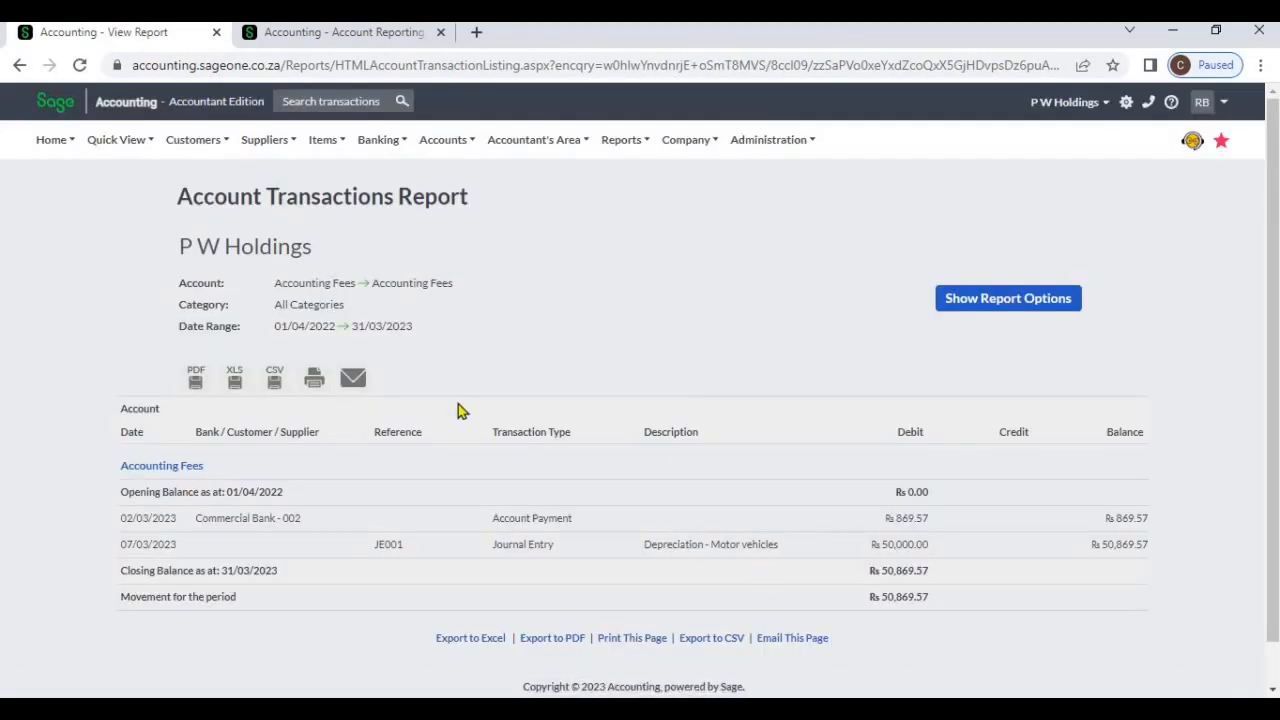
{"action": "left_click", "coordinate": [20, 64]}
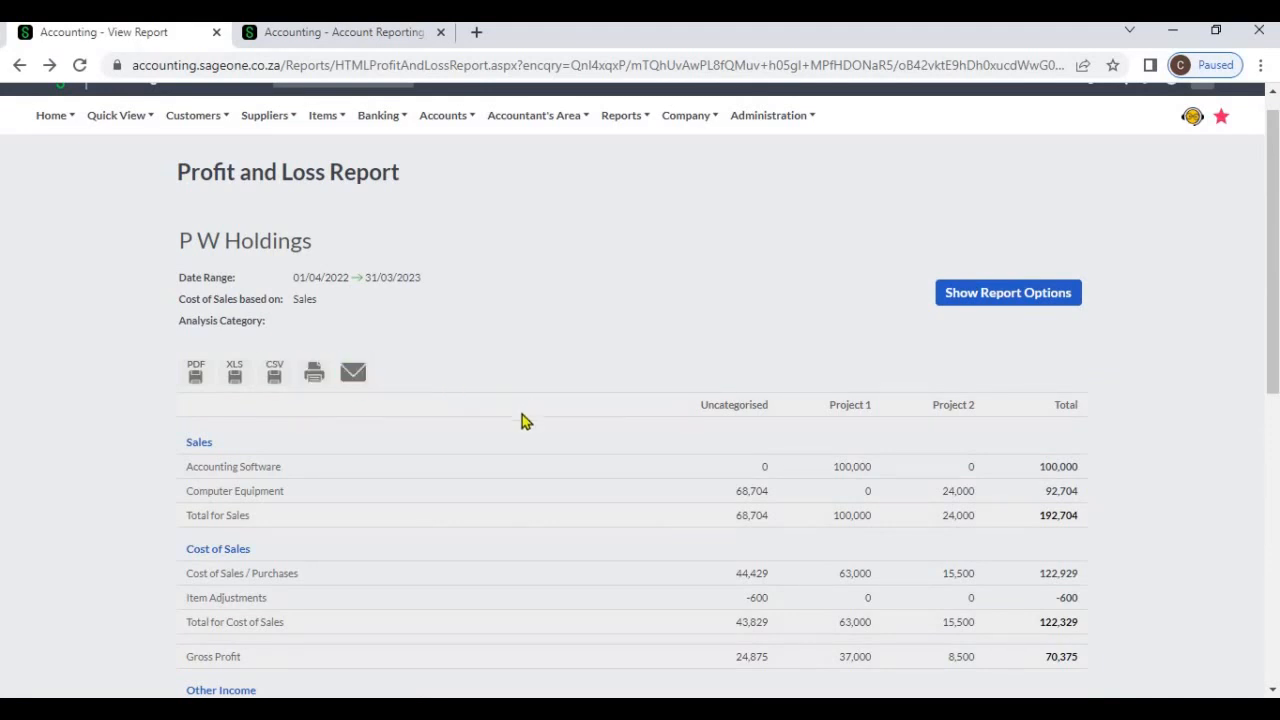
{"action": "scroll", "coordinate": [522, 420], "scroll_direction": "down", "scroll_amount": 6}
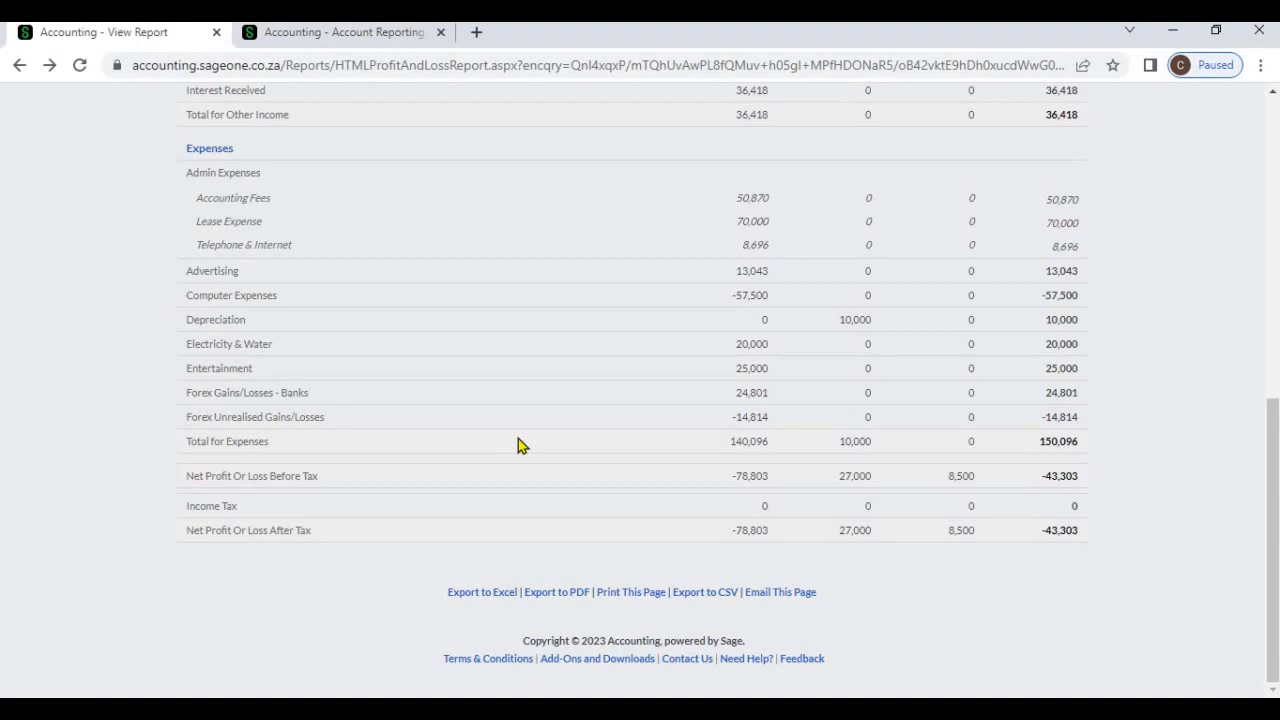
{"action": "scroll", "coordinate": [518, 444], "scroll_direction": "up", "scroll_amount": 6}
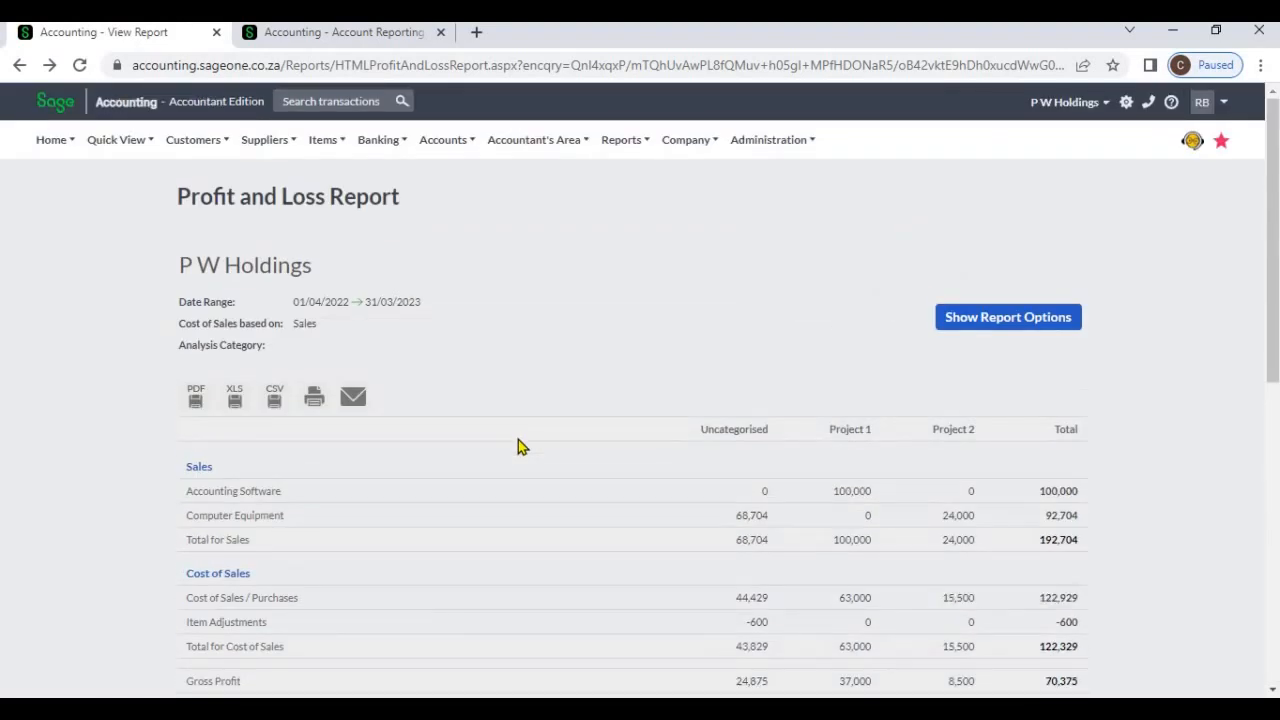